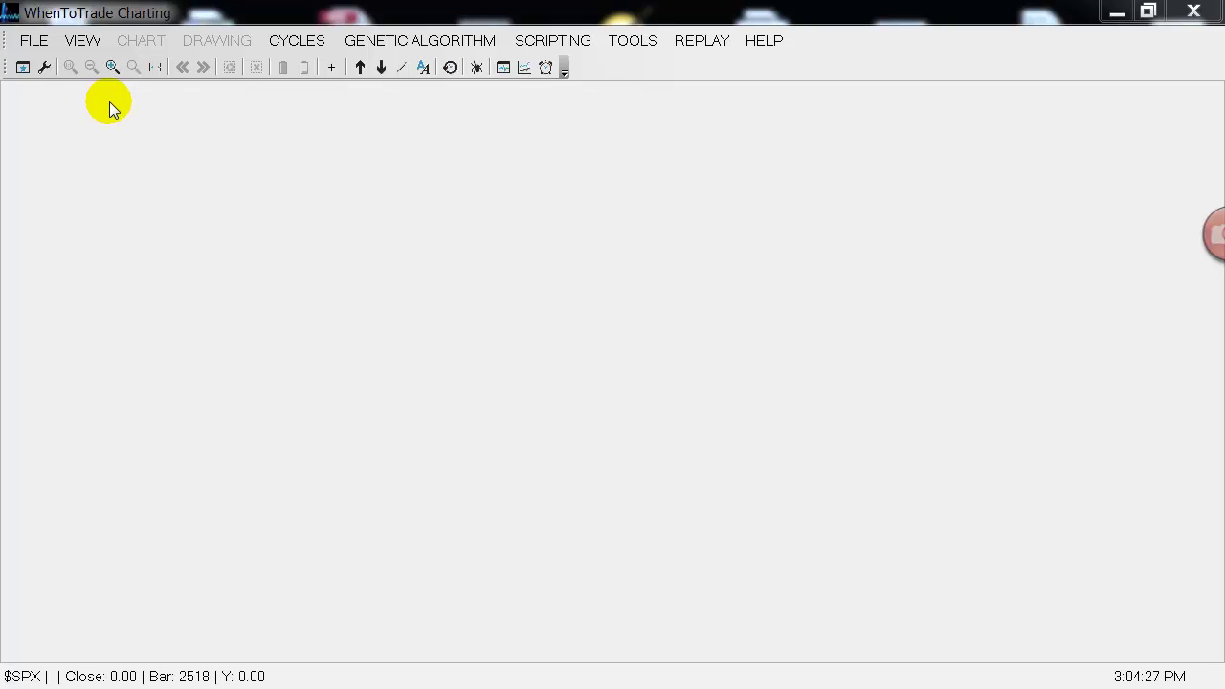
Create a new time-based $SPX chart with the Trading Day time frame and 2500 bars back
click(23, 67)
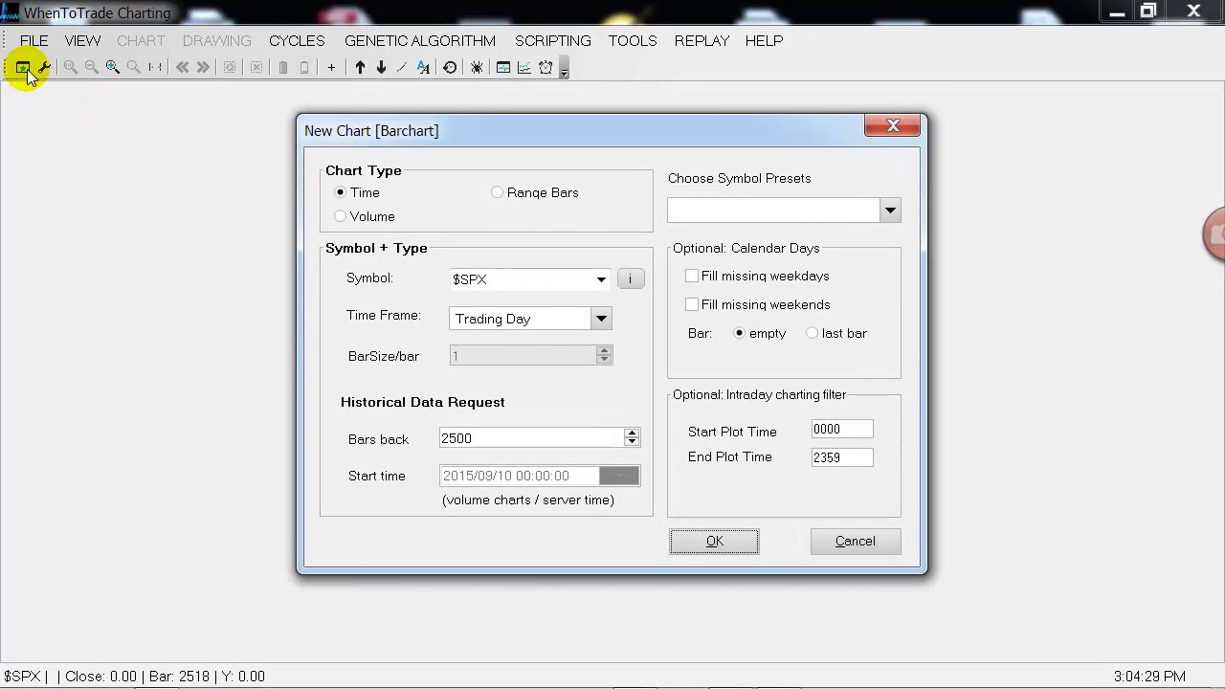
click(499, 284)
click(505, 275)
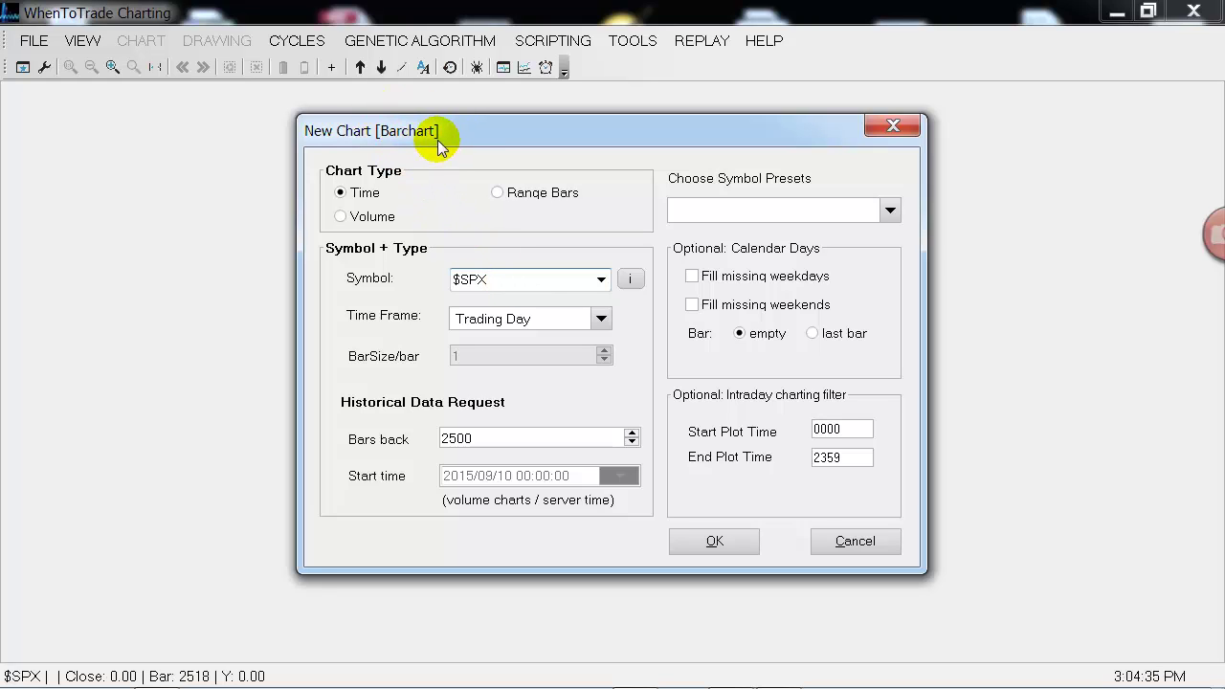
click(733, 540)
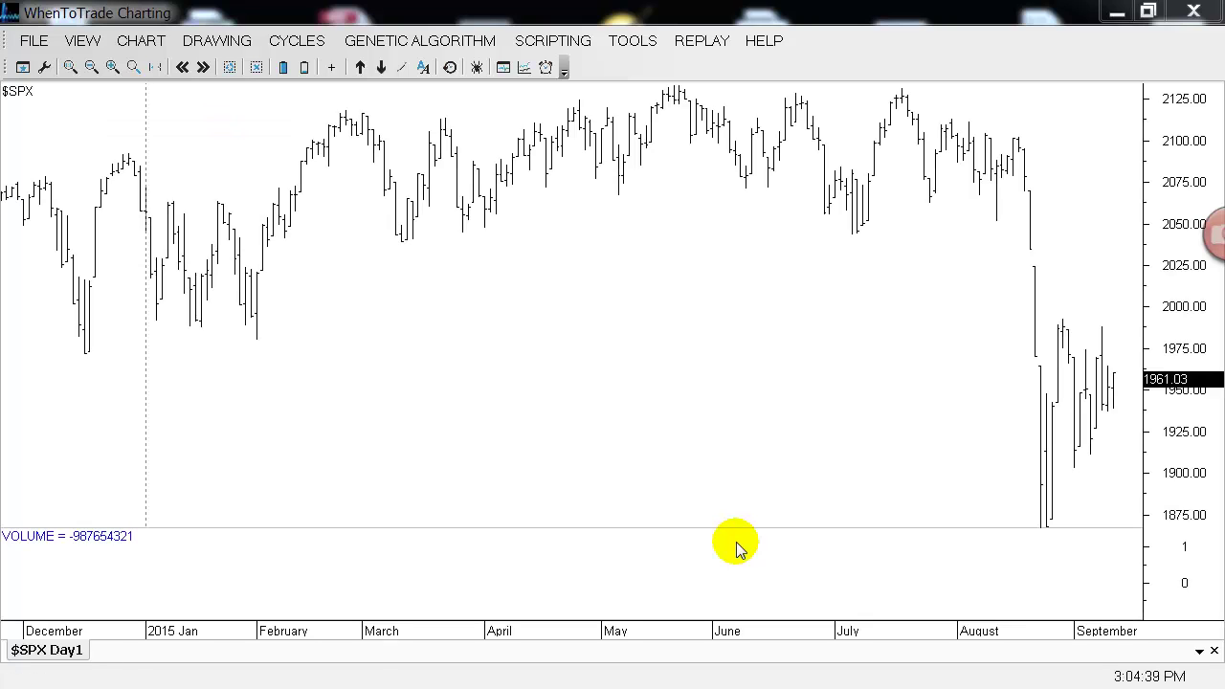
Remove the volume indicator from the $SPX chart
right_click(563, 366)
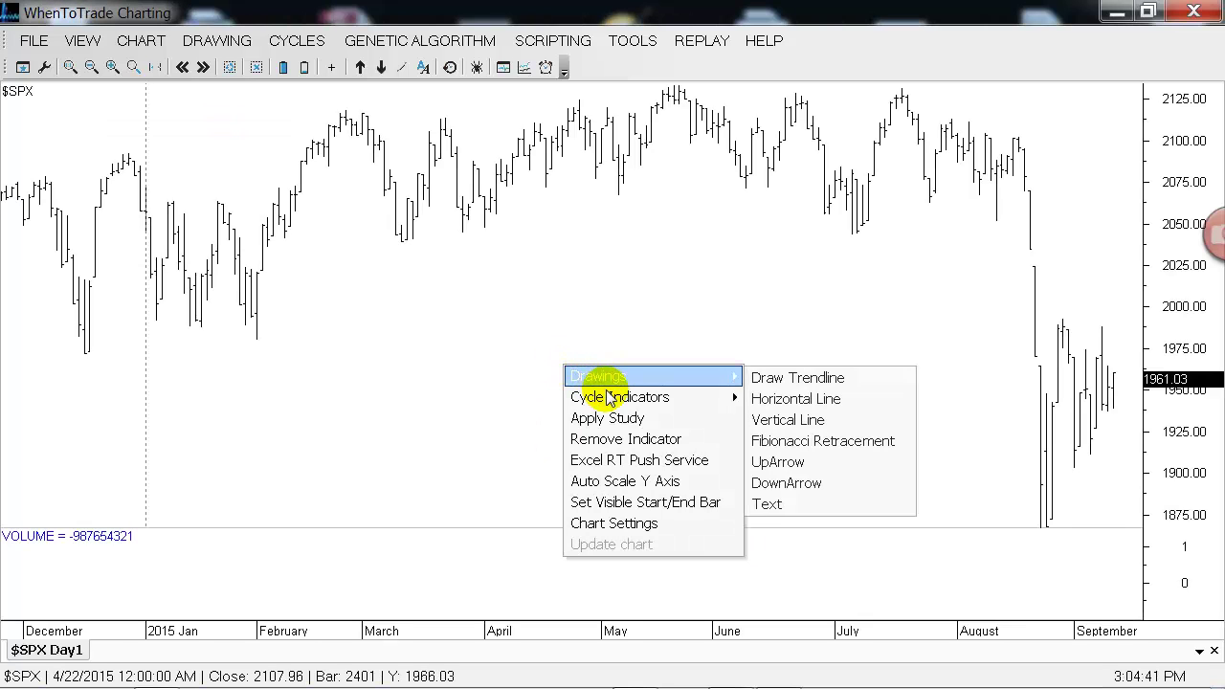
click(657, 439)
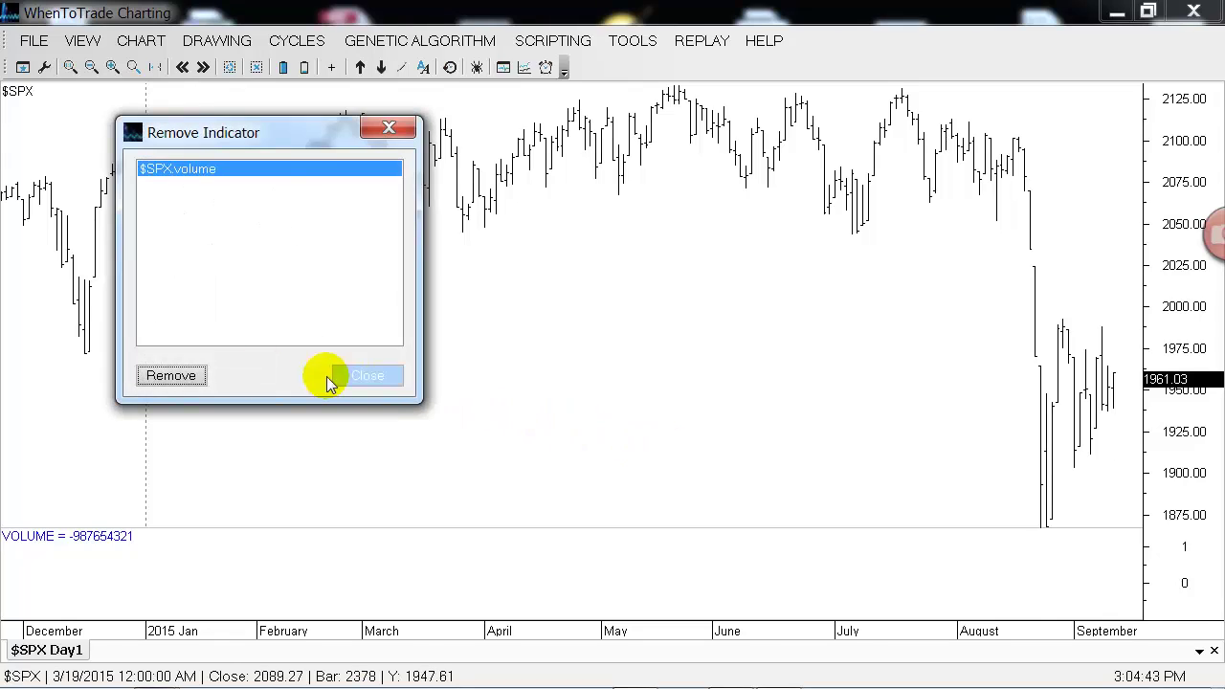
click(170, 375)
click(366, 378)
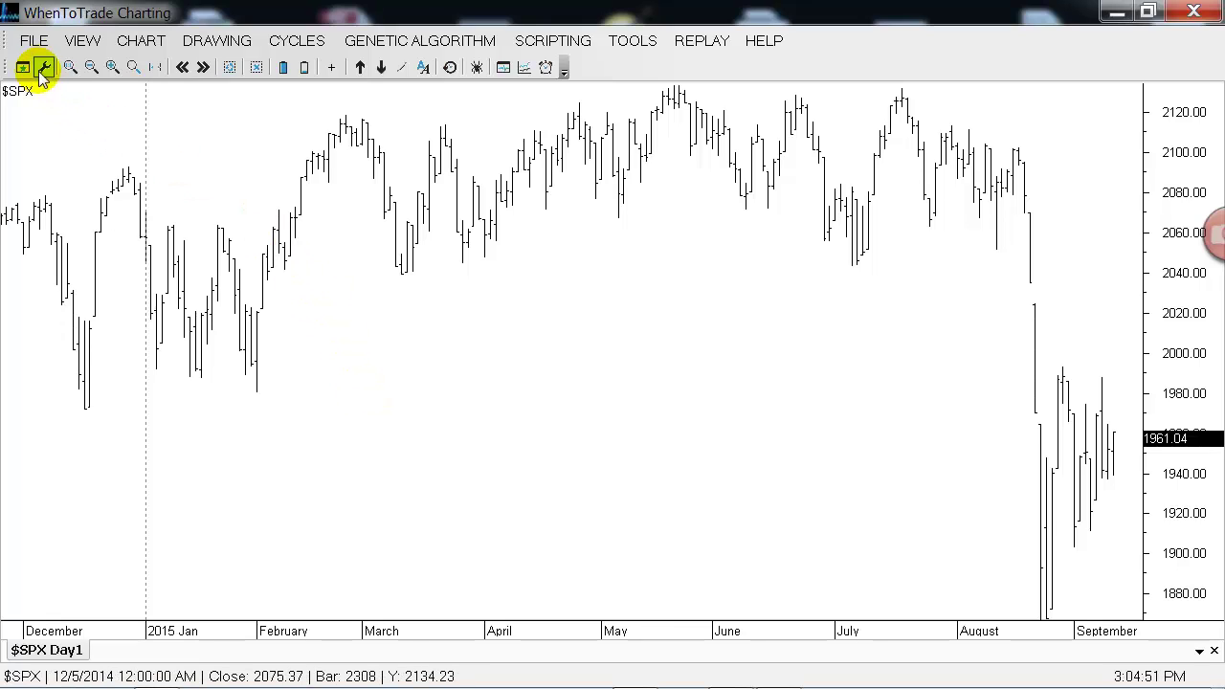
Save the $SPX chart under the file name SPX_september_pricedata in the Charts folder
click(36, 44)
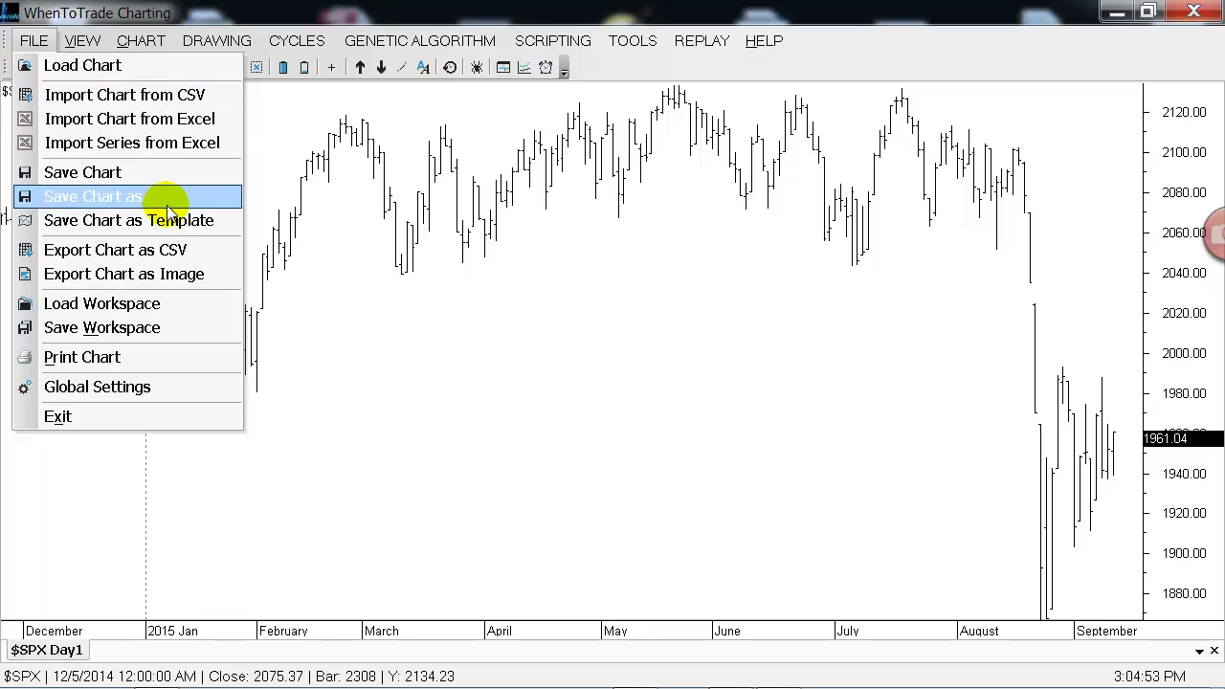
click(230, 197)
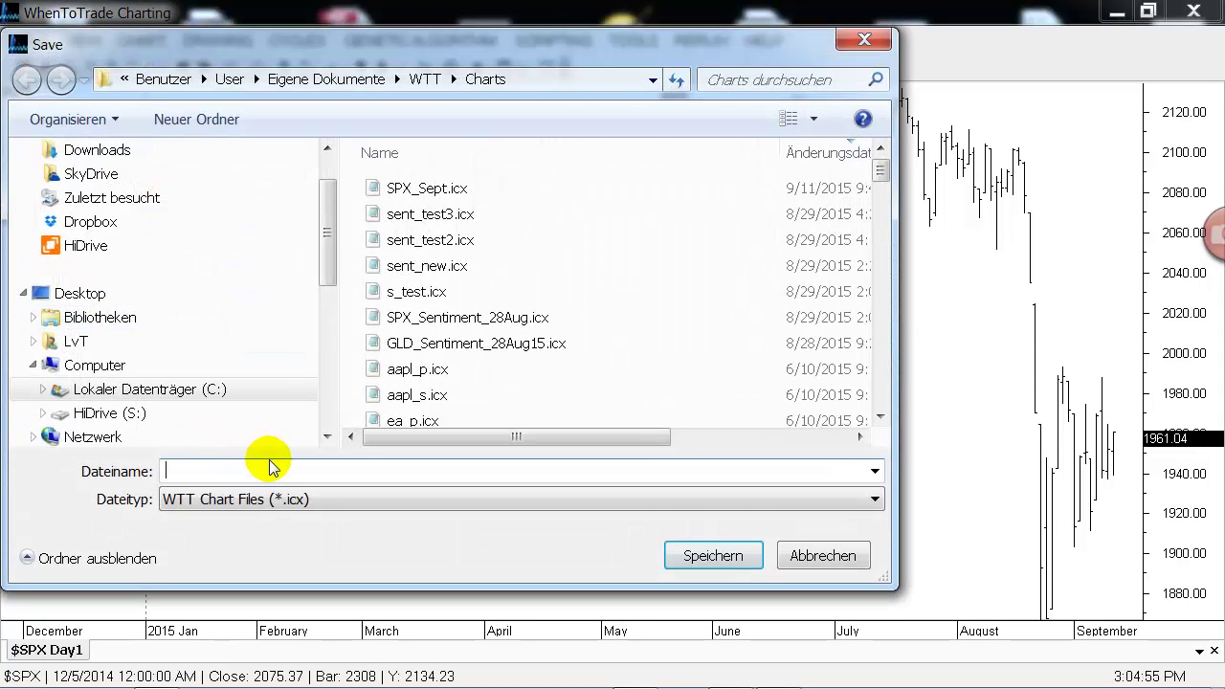
text(SPX)
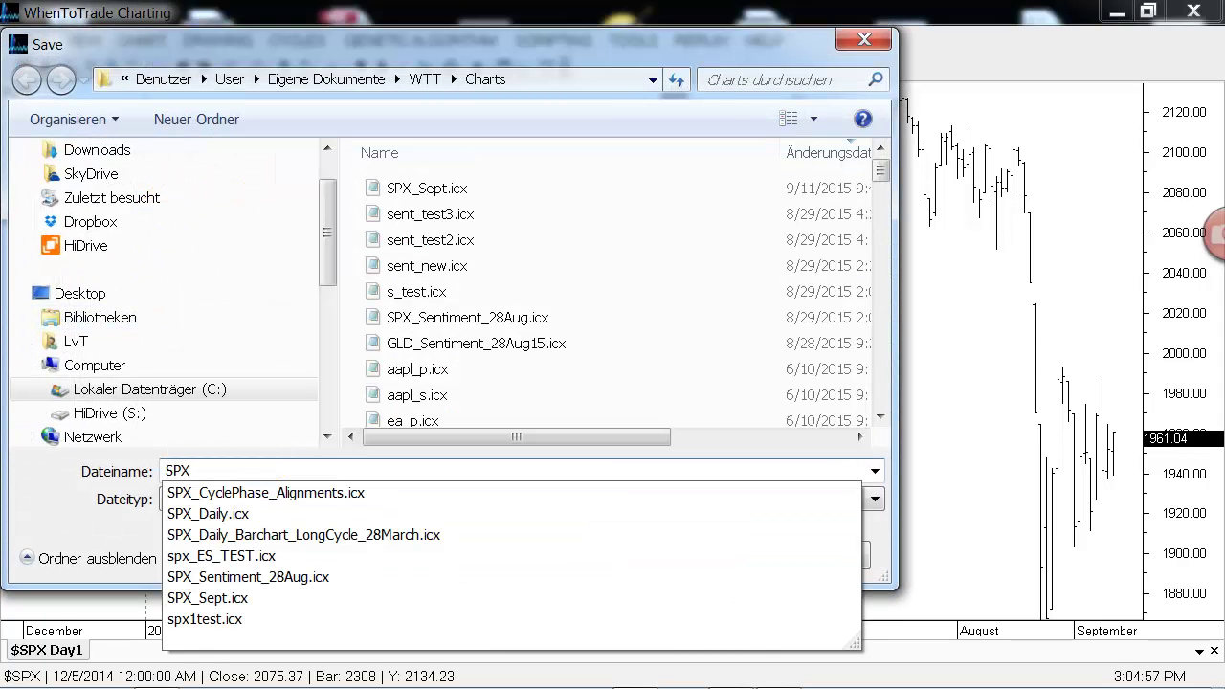
text(_september_pricedata)
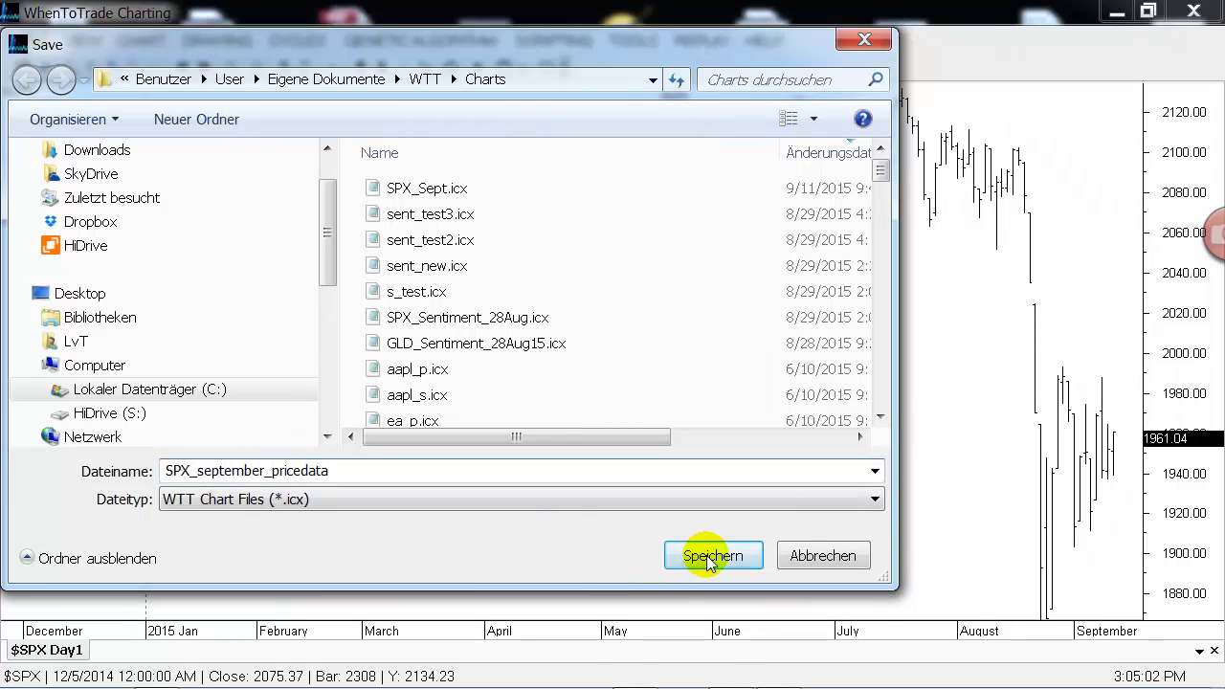
click(714, 556)
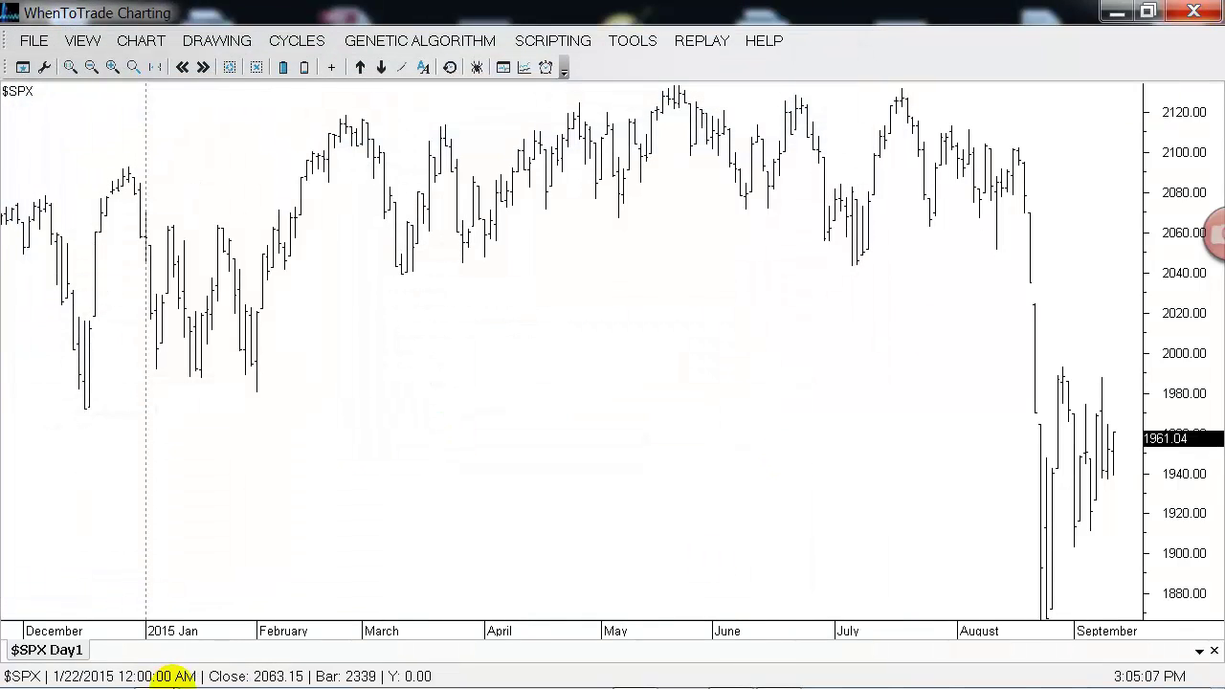
Start a fresh instance of WTT Cycles and log in with PsychSignal as the data feed
right_click(169, 675)
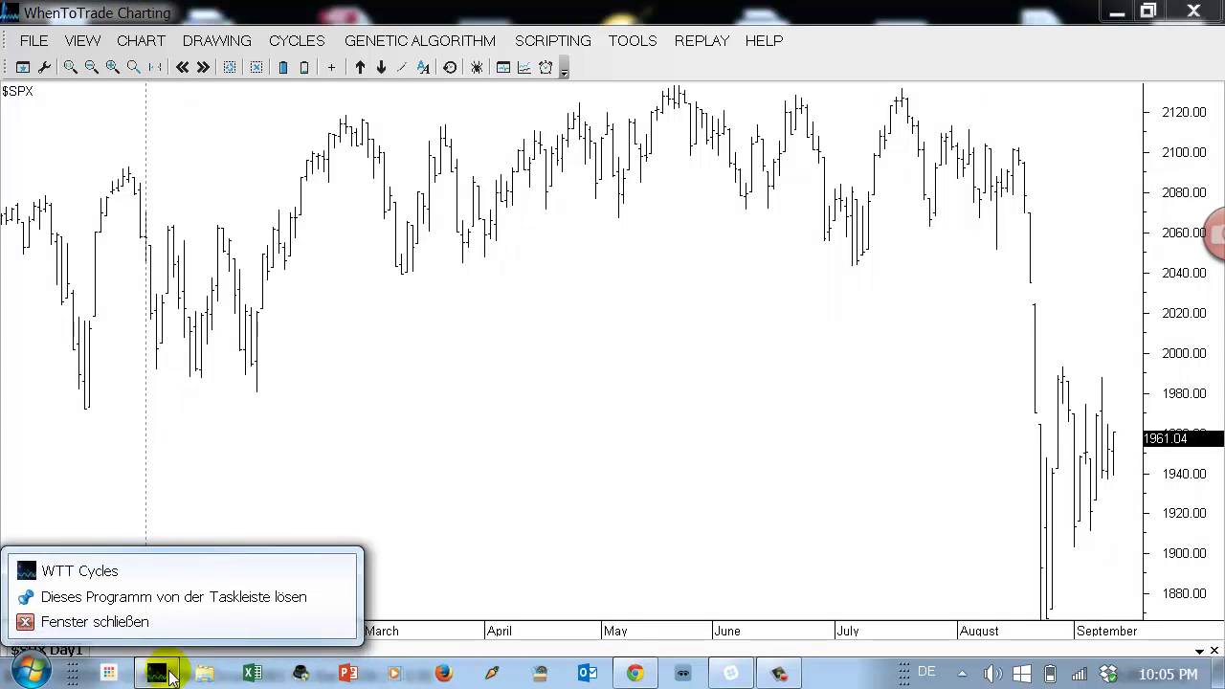
click(137, 574)
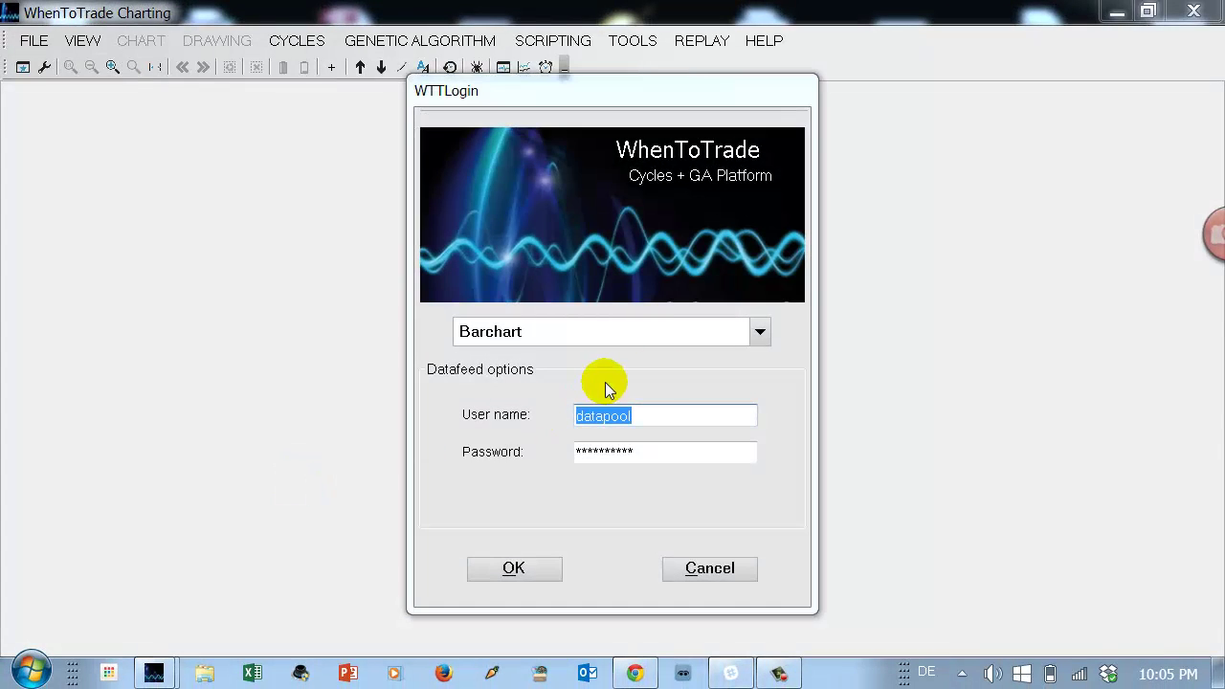
click(763, 333)
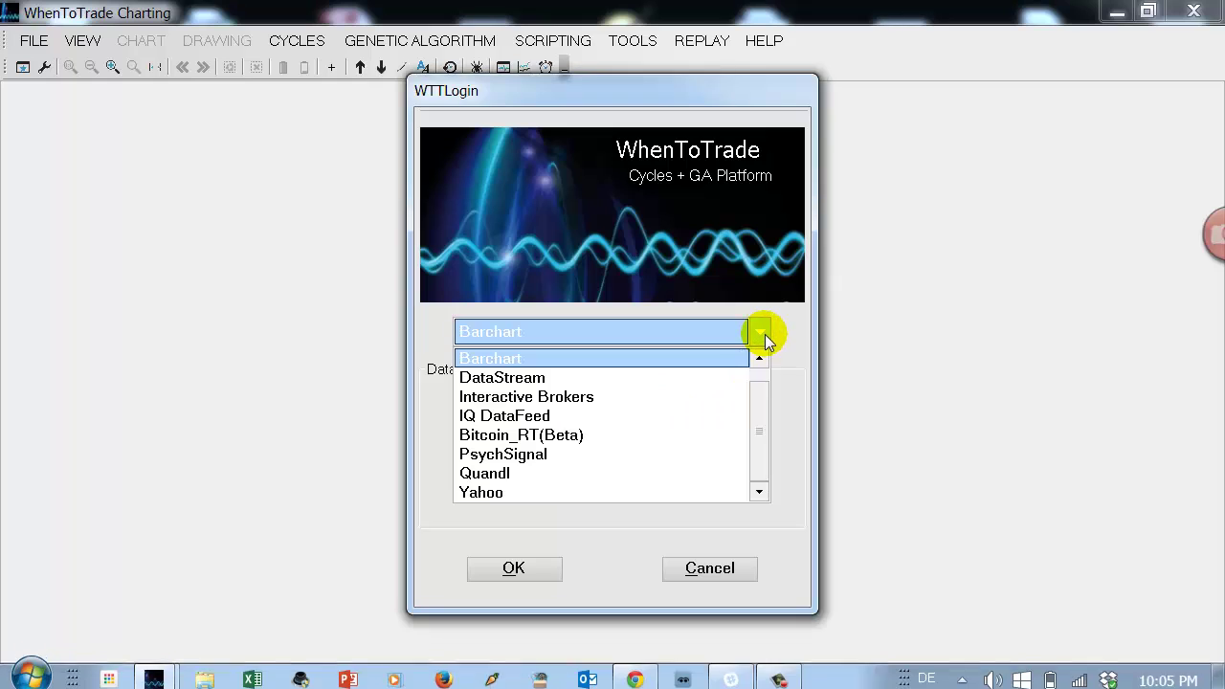
click(638, 454)
click(521, 564)
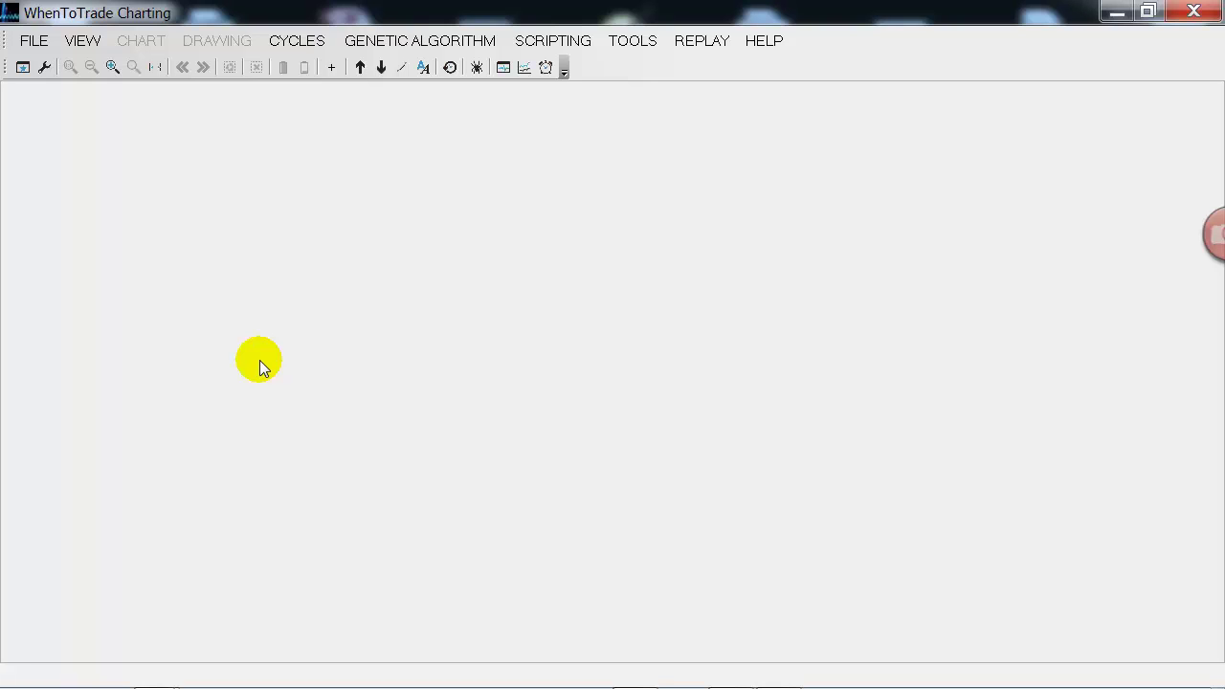
Load the saved chart file SPX_september_pricedata.icx
click(33, 40)
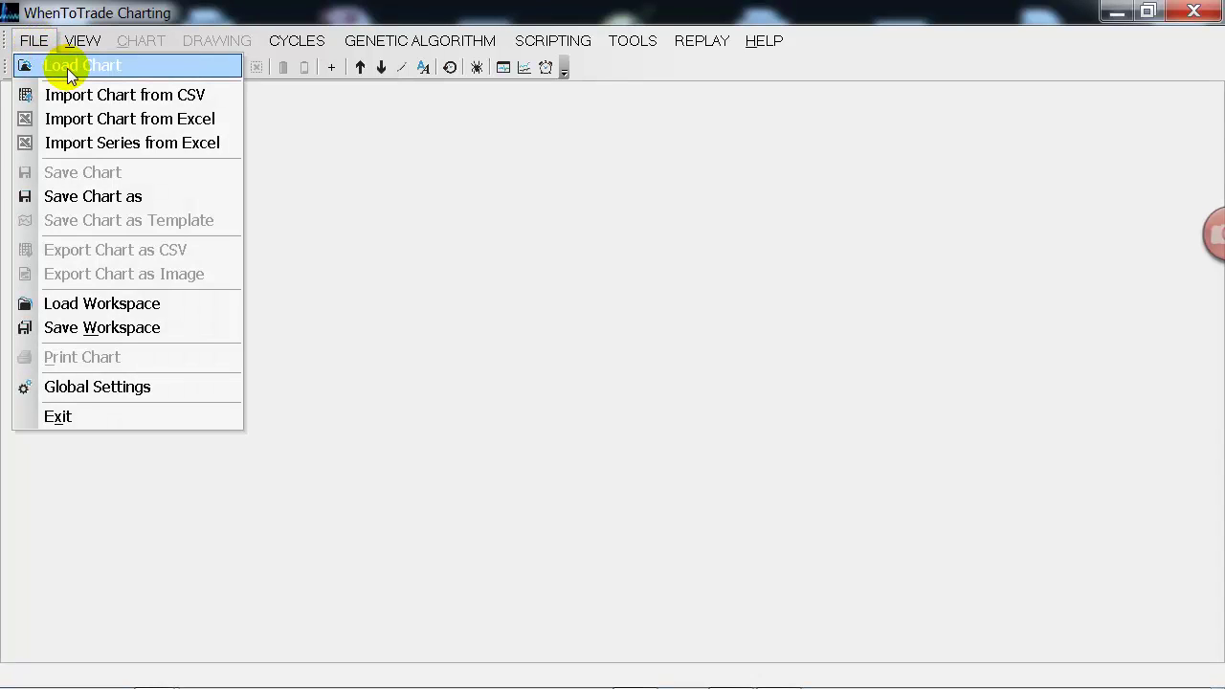
click(67, 67)
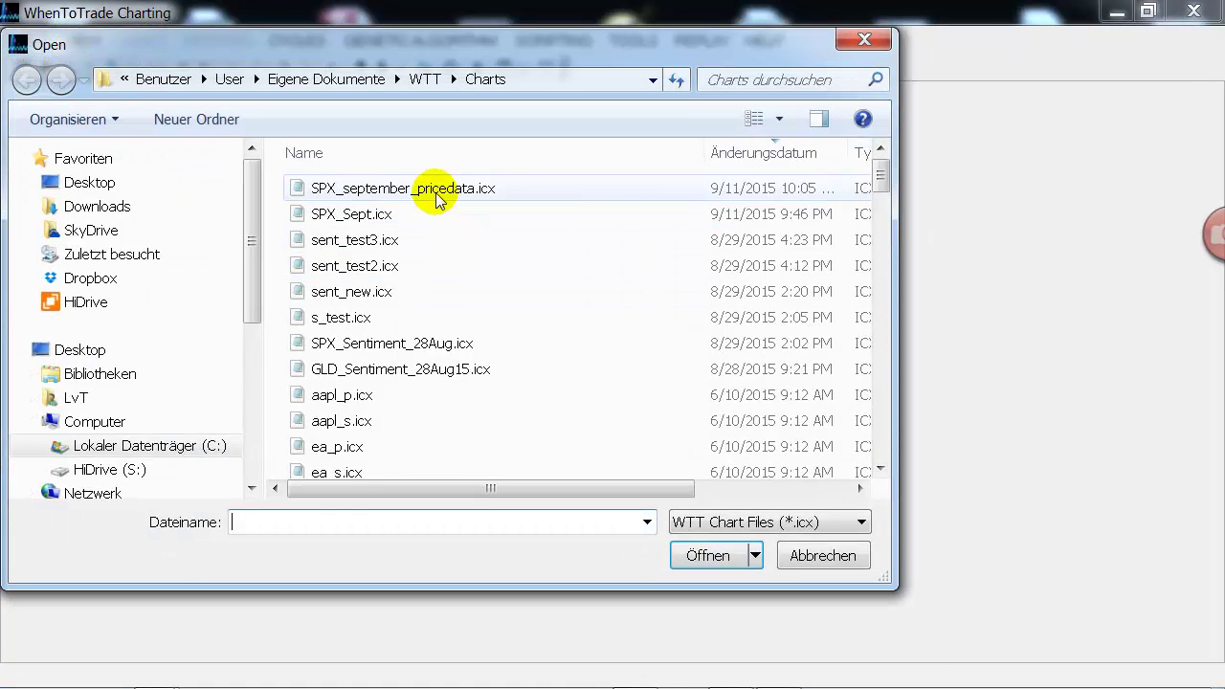
click(436, 190)
click(697, 555)
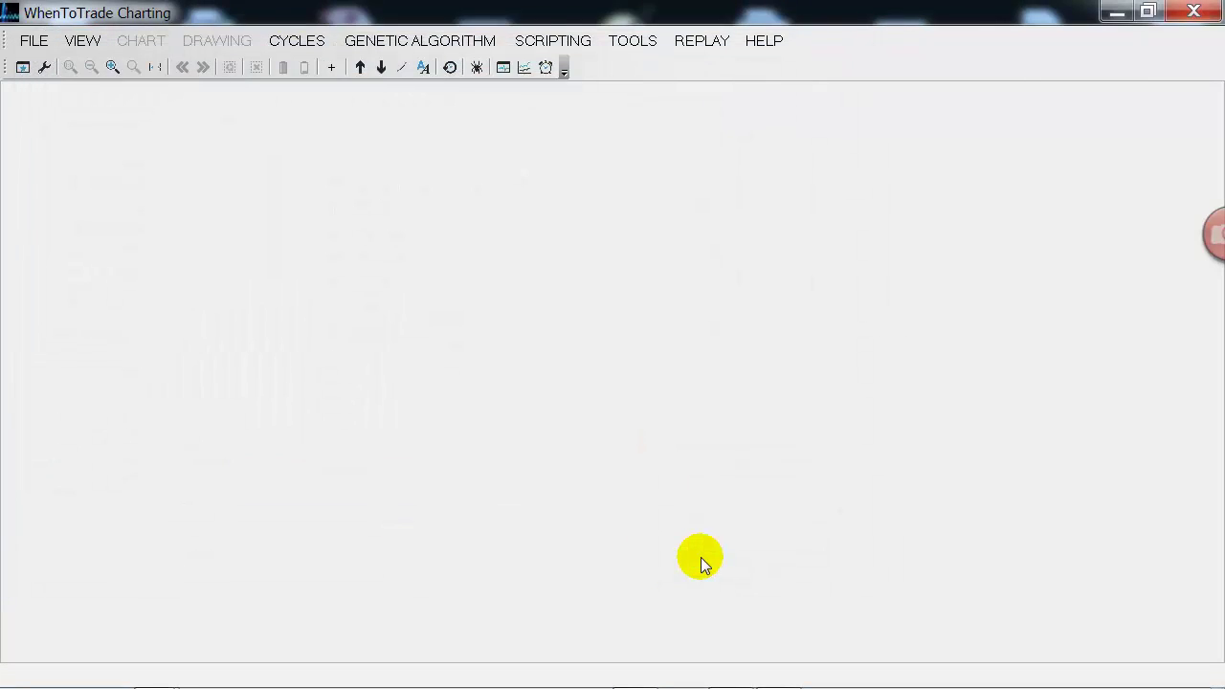
click(629, 407)
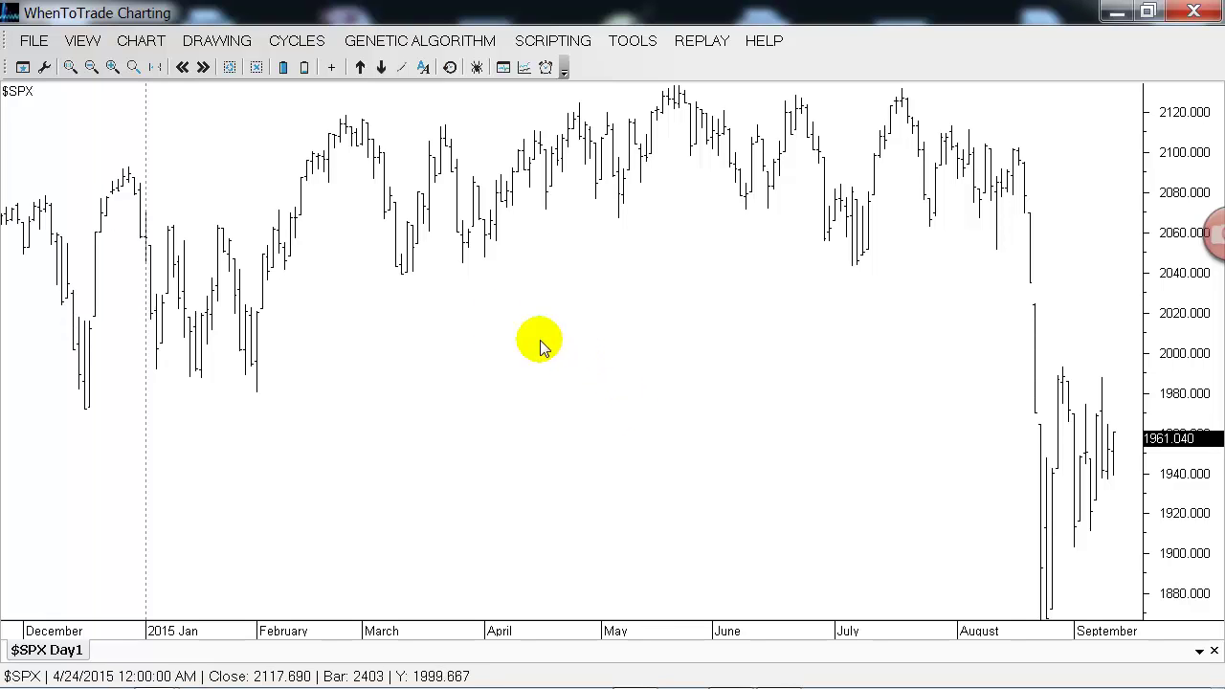
Create an SPX sentiment chart from the PsychSignal feed with 2500 bars back and enlarge its bull/bear indicator panes
click(23, 69)
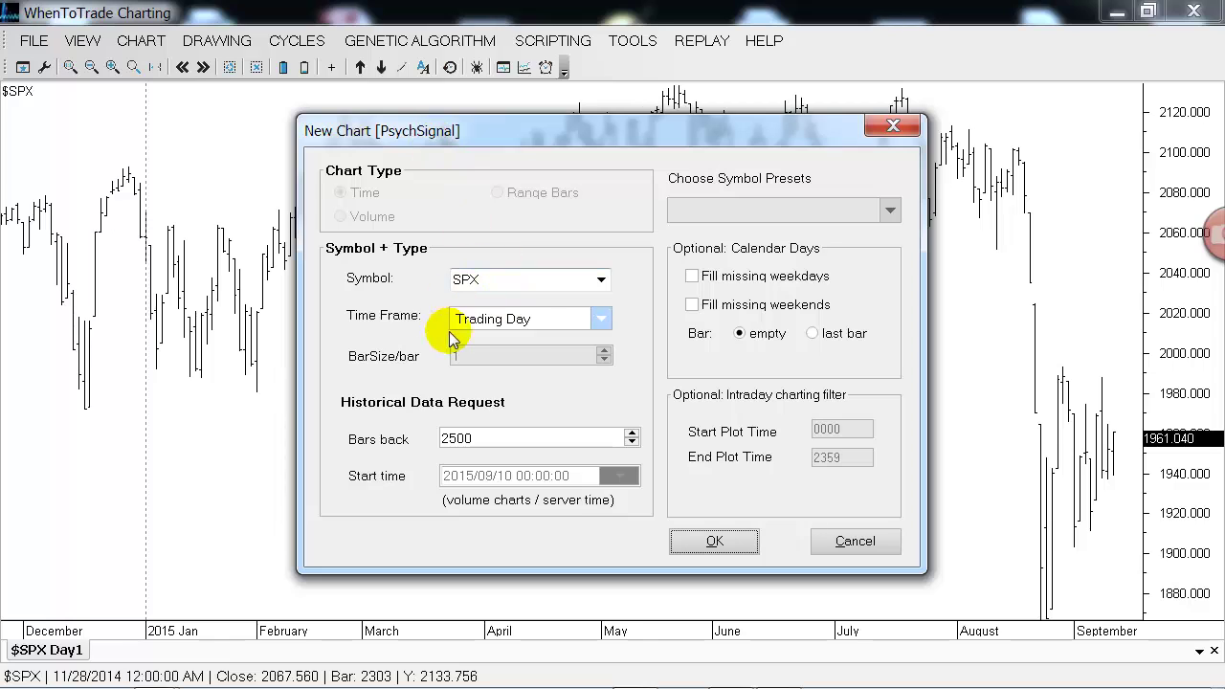
click(680, 545)
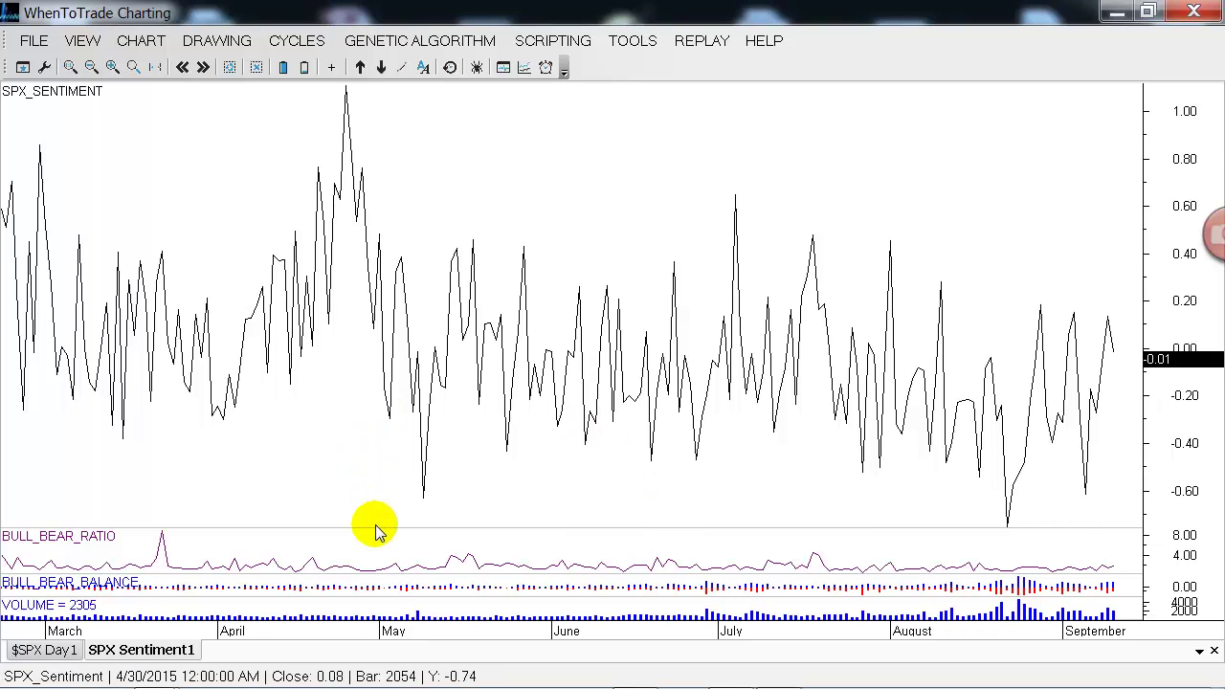
drag(379, 527, 379, 490)
drag(391, 570, 396, 547)
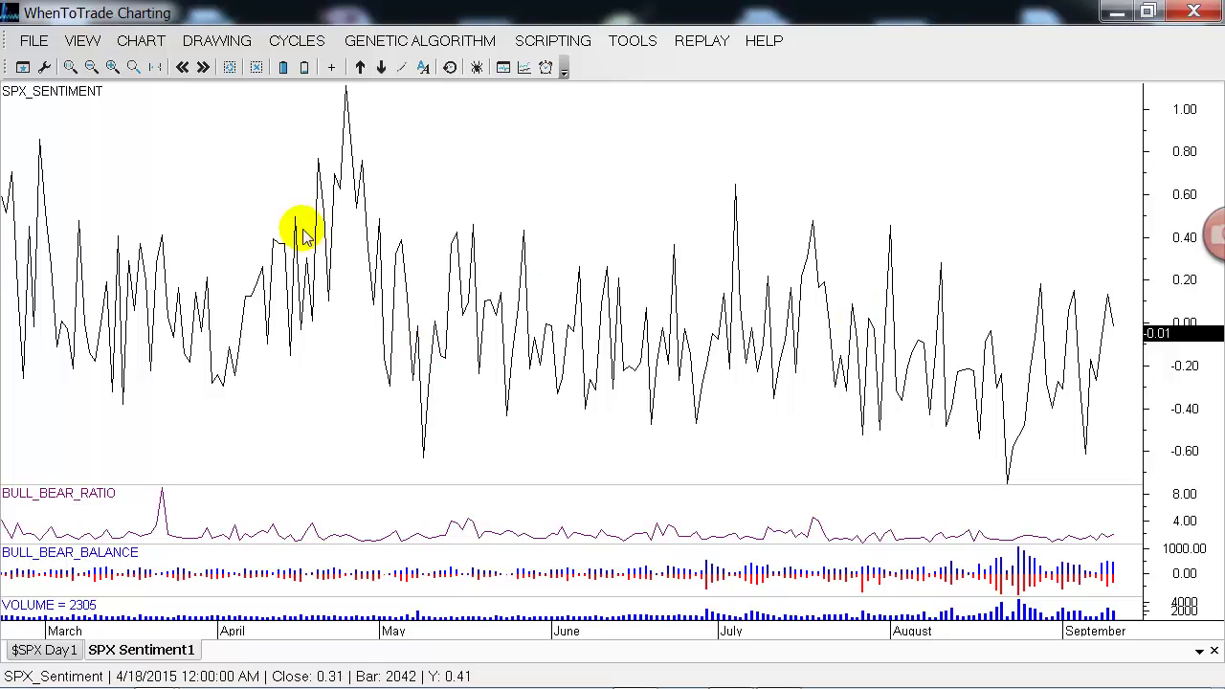
Remove the bull/bear ratio, bull/bear balance and volume indicators from the SPX sentiment chart
right_click(233, 178)
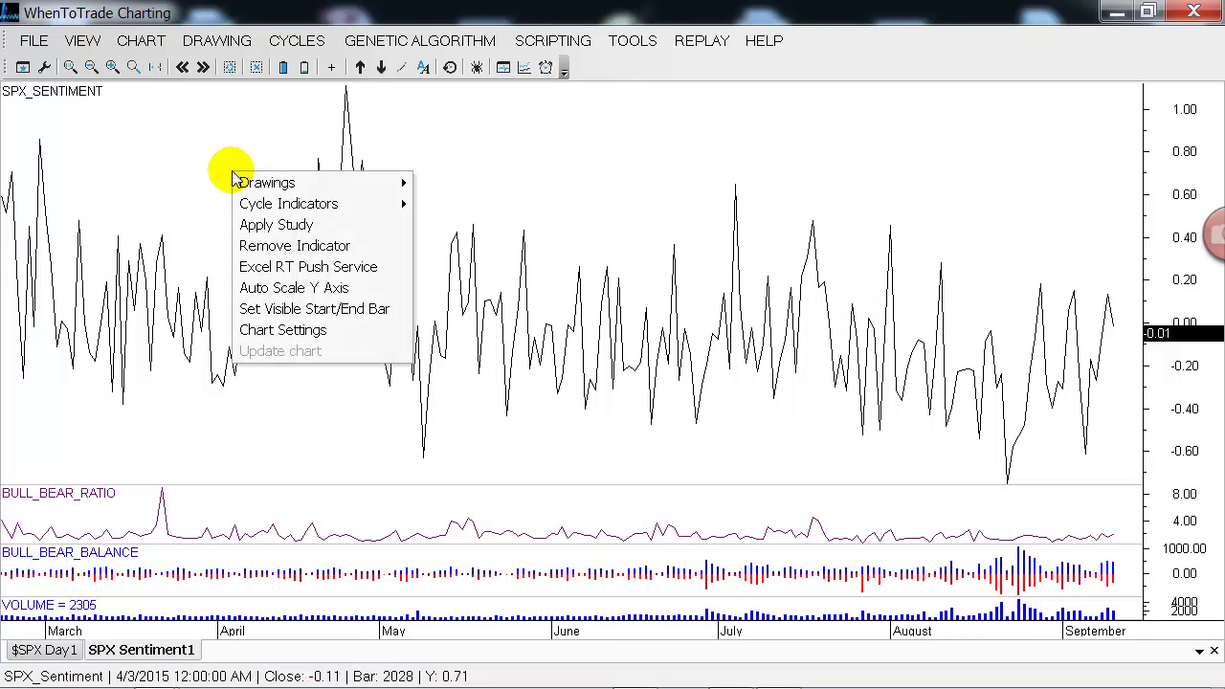
click(359, 245)
click(174, 379)
click(180, 381)
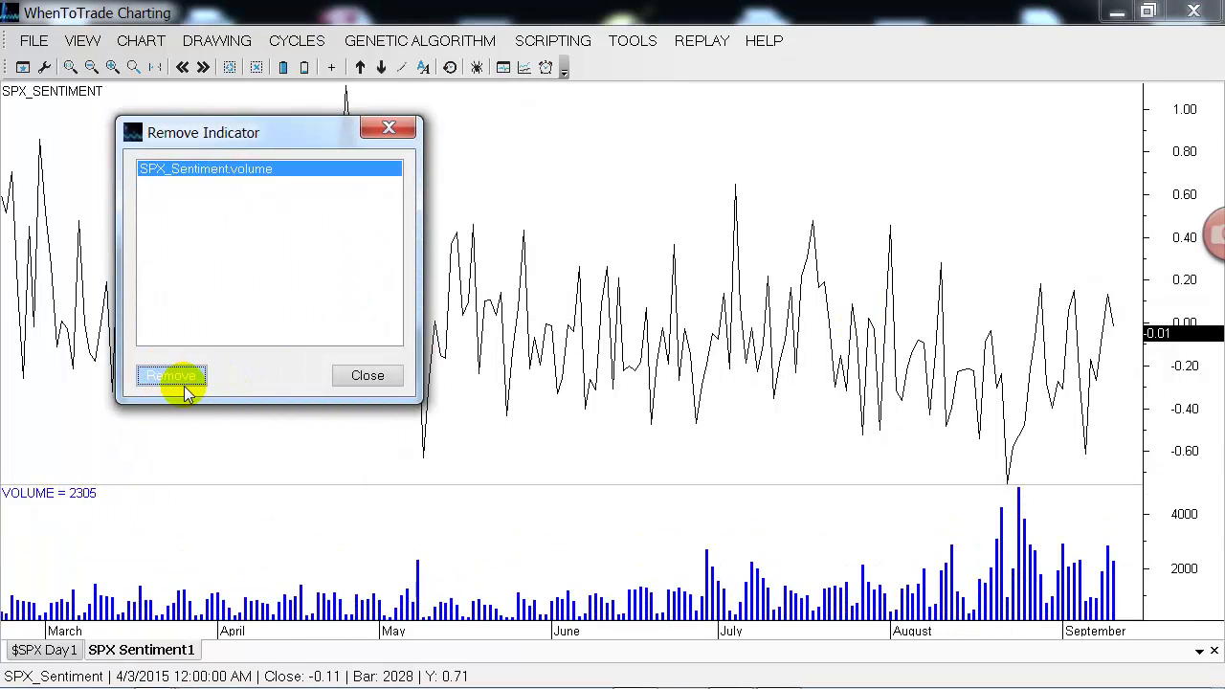
click(175, 381)
click(366, 378)
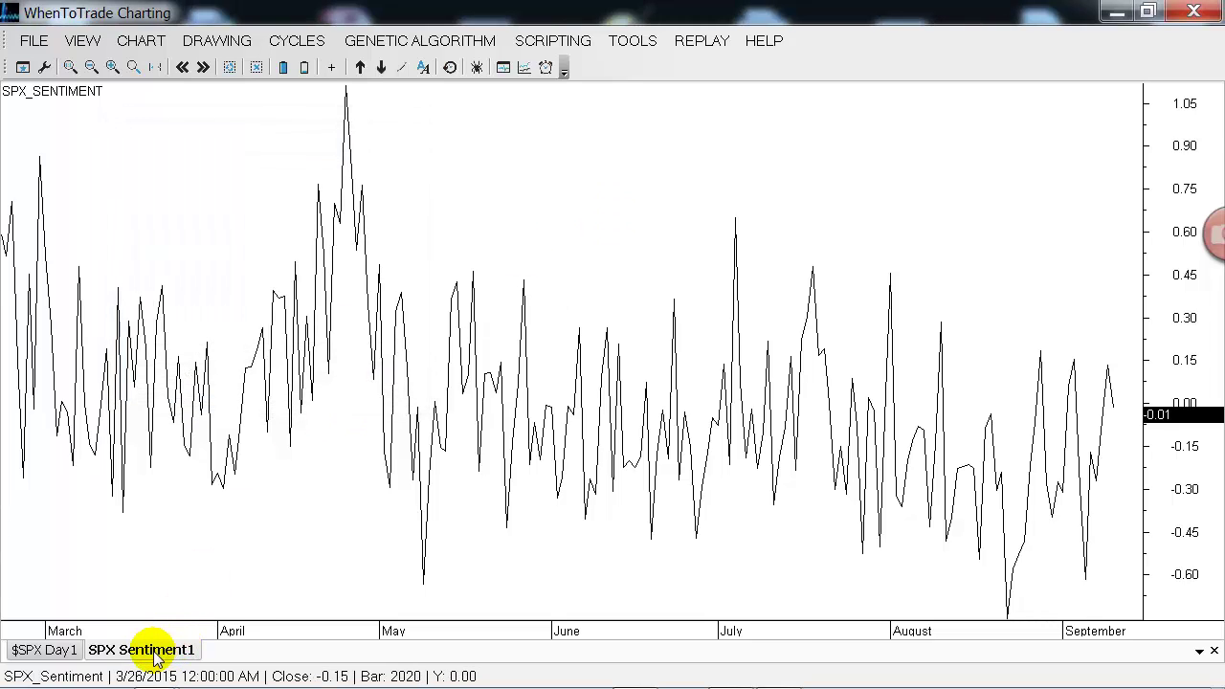
Stack the $SPX price chart above the sentiment chart and give the price chart slightly more height
drag(44, 650, 614, 342)
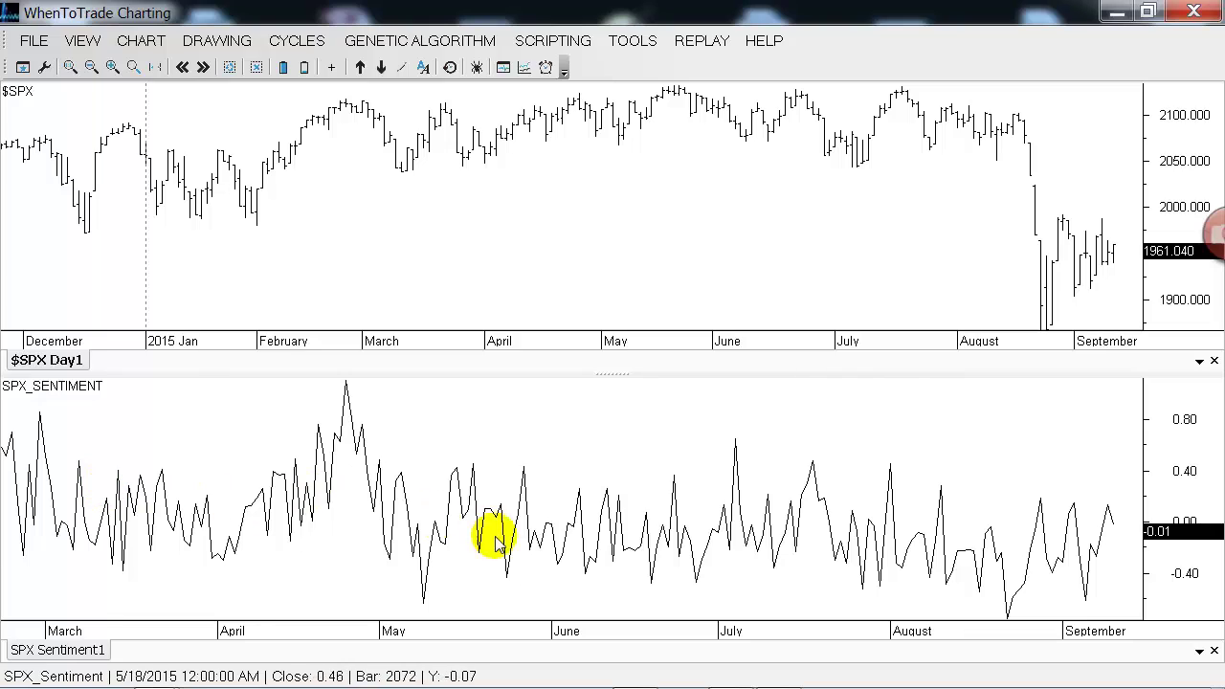
drag(611, 376, 613, 420)
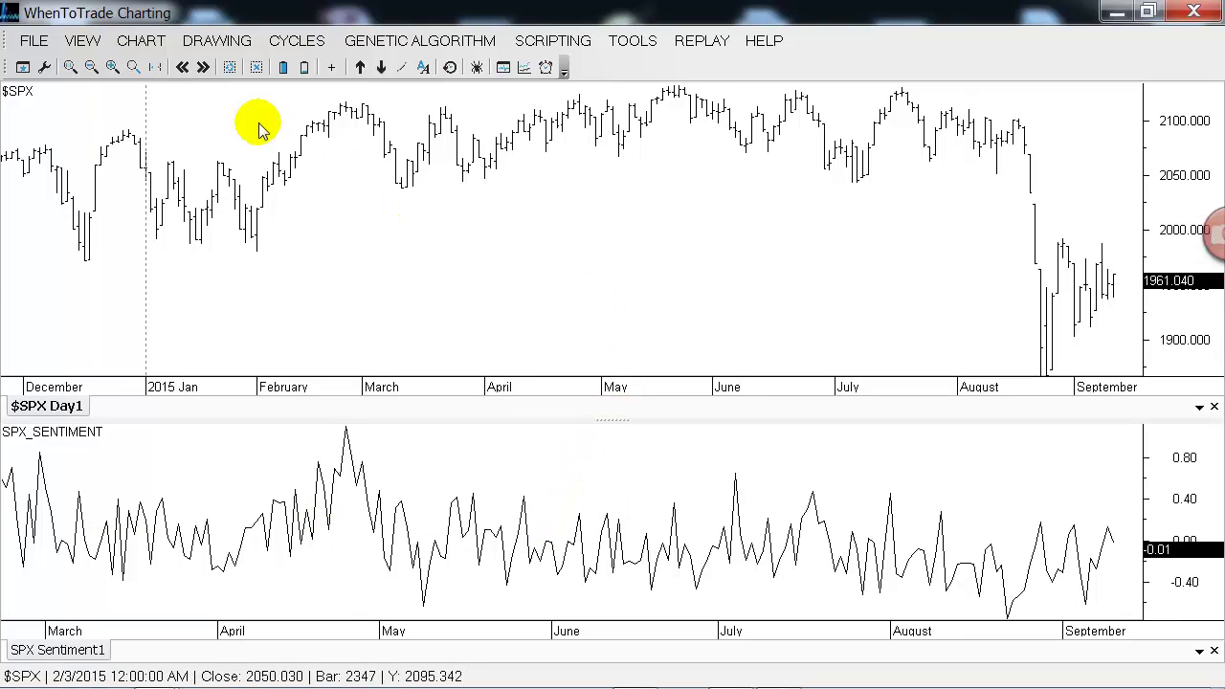
Set the first visible bar of the $SPX price chart to 1181, dated 6/16/2010
click(155, 67)
drag(766, 326, 649, 361)
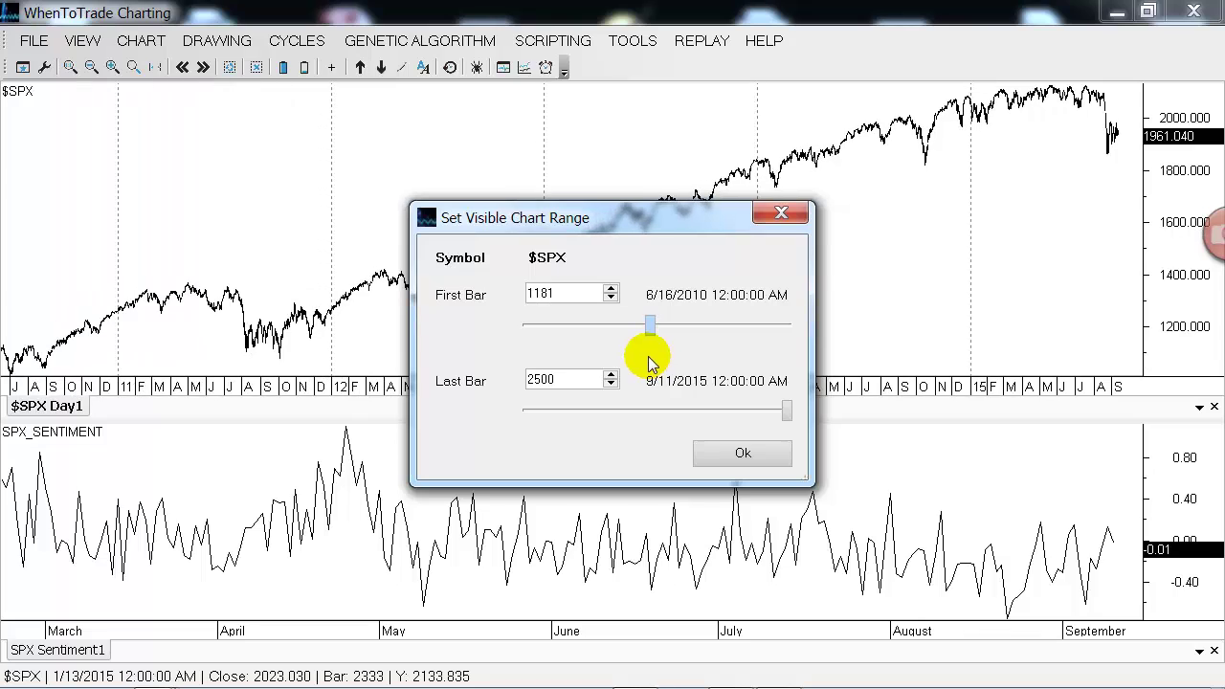
click(716, 456)
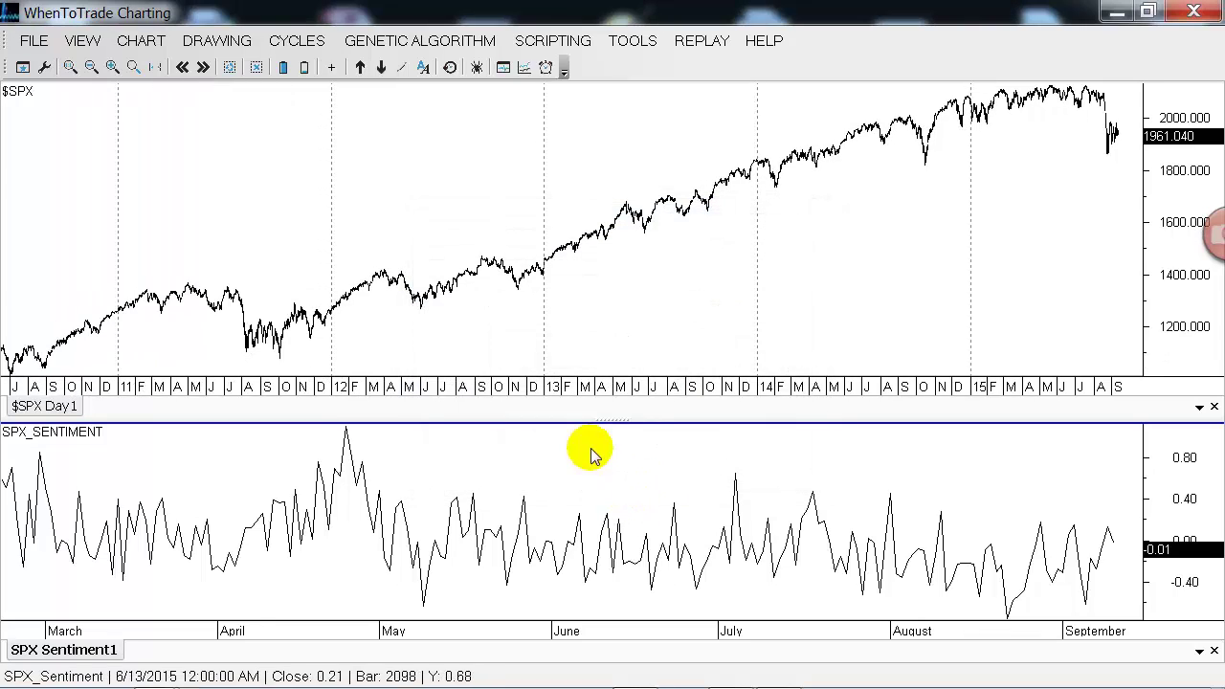
Set the sentiment chart's first visible bar to 271, dated 6/11/2010, and enlarge its pane to over half the workspace height
click(155, 67)
drag(744, 342, 519, 369)
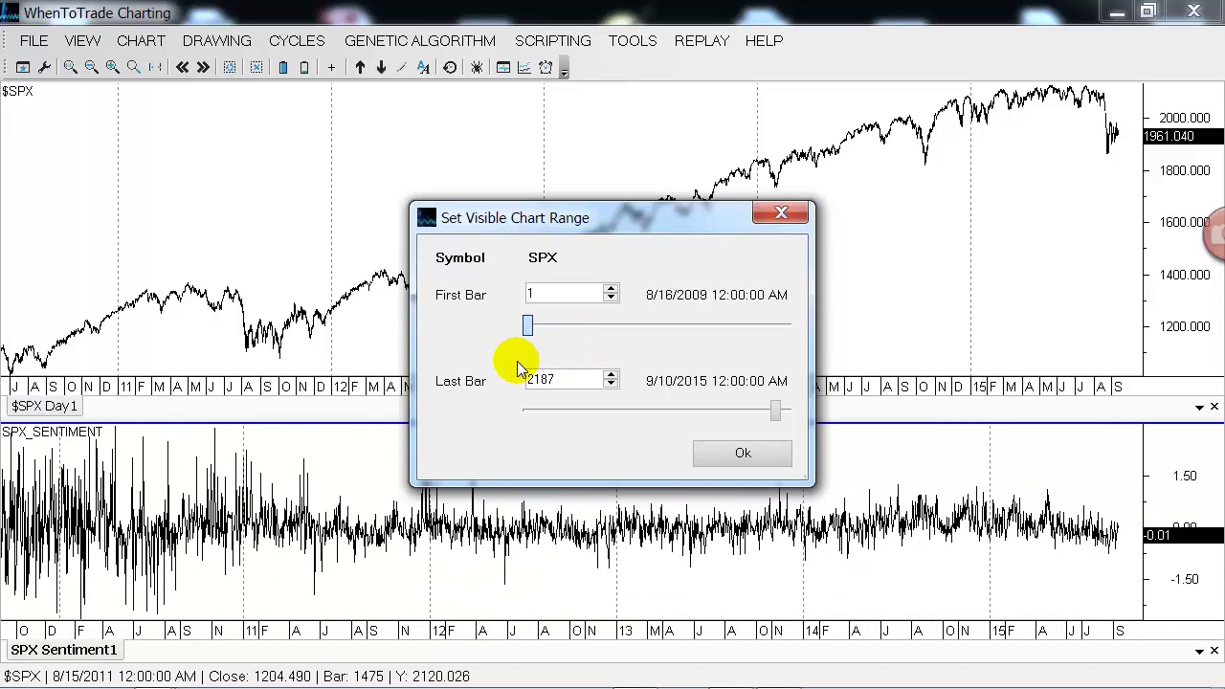
drag(517, 368, 563, 372)
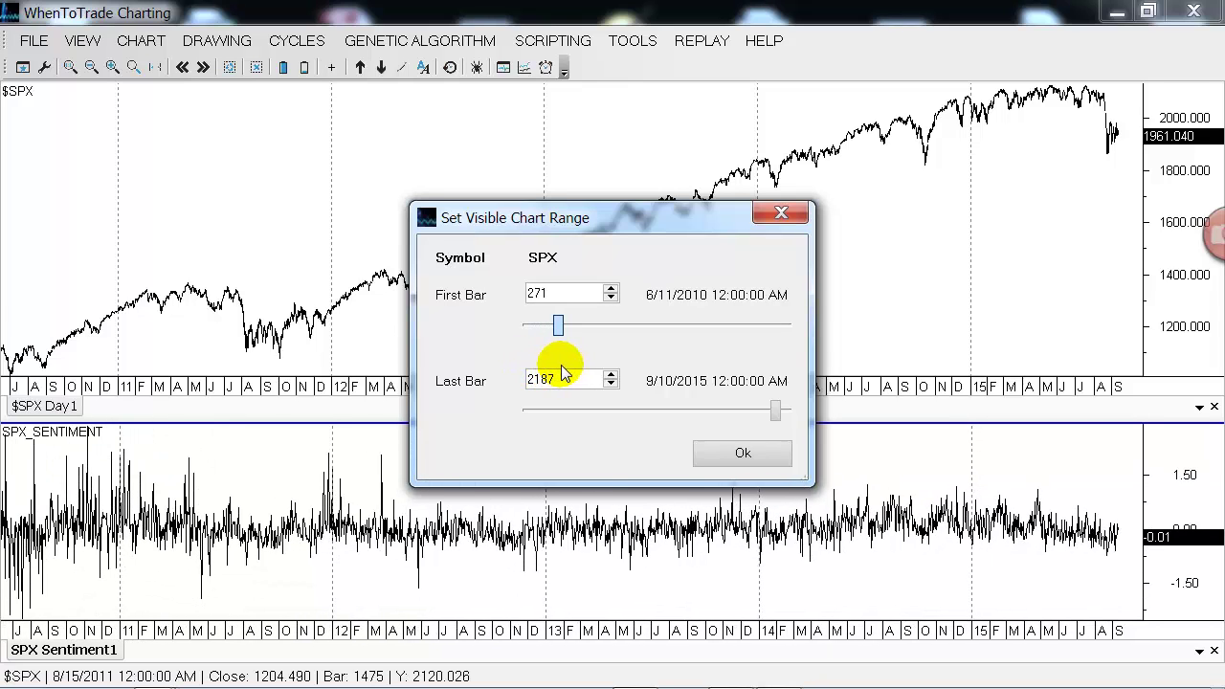
click(727, 458)
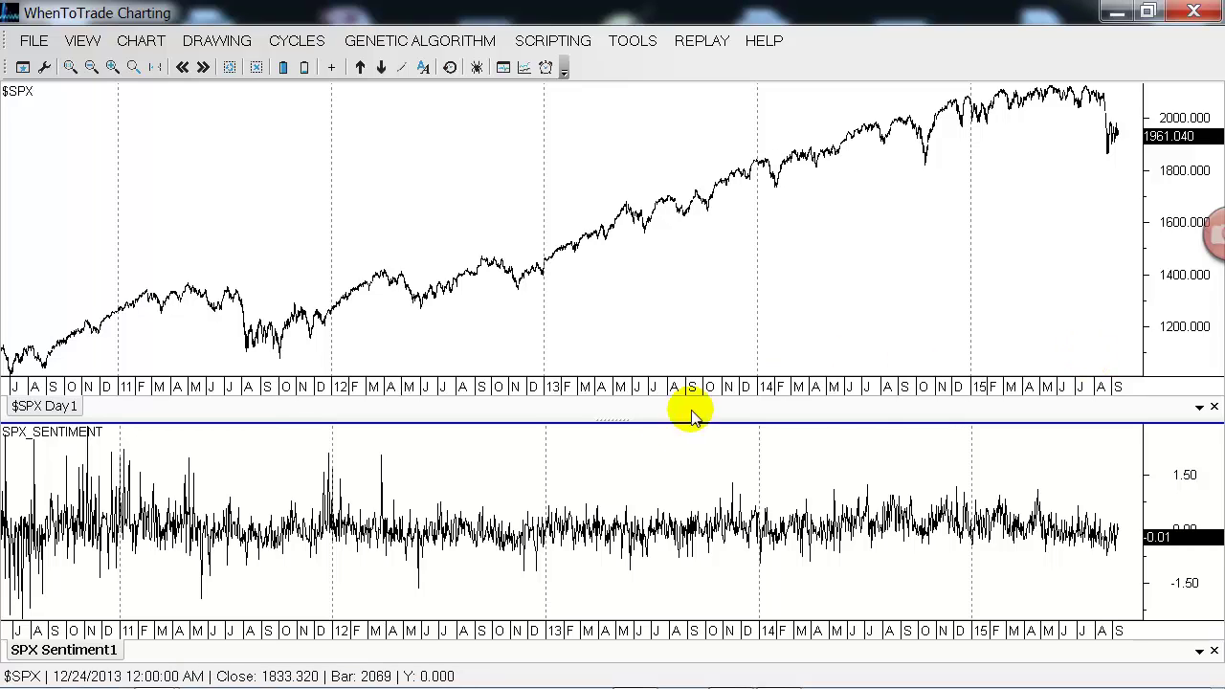
drag(607, 418, 622, 260)
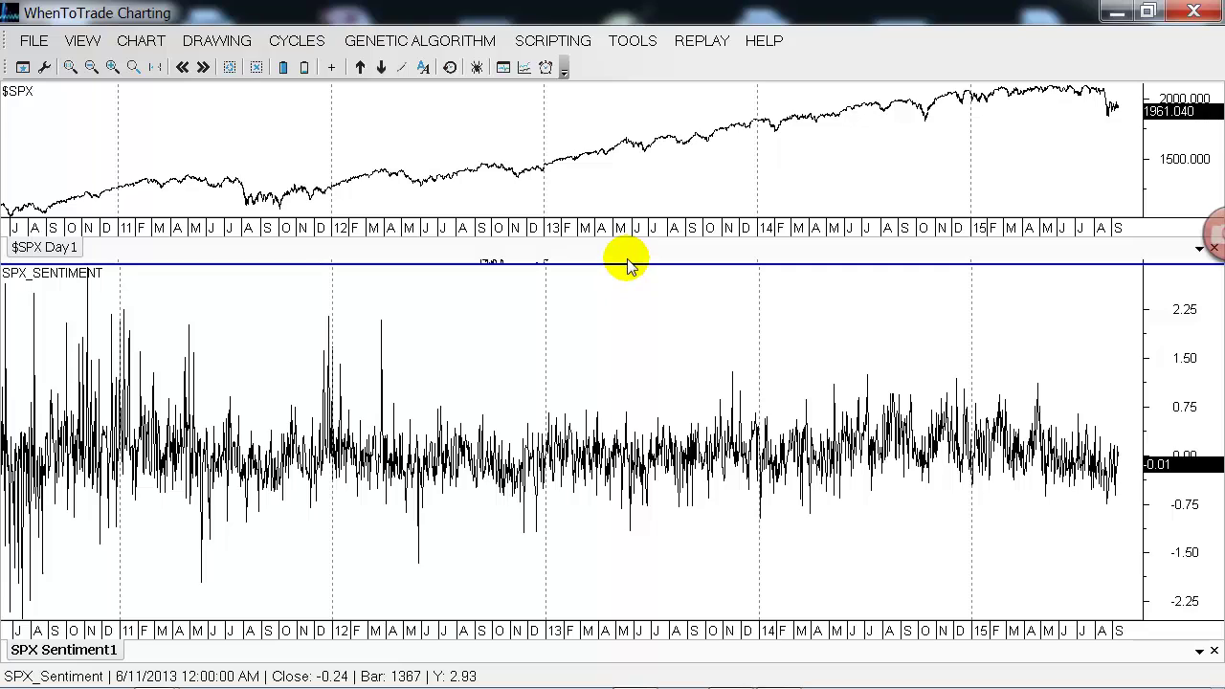
drag(627, 261, 629, 270)
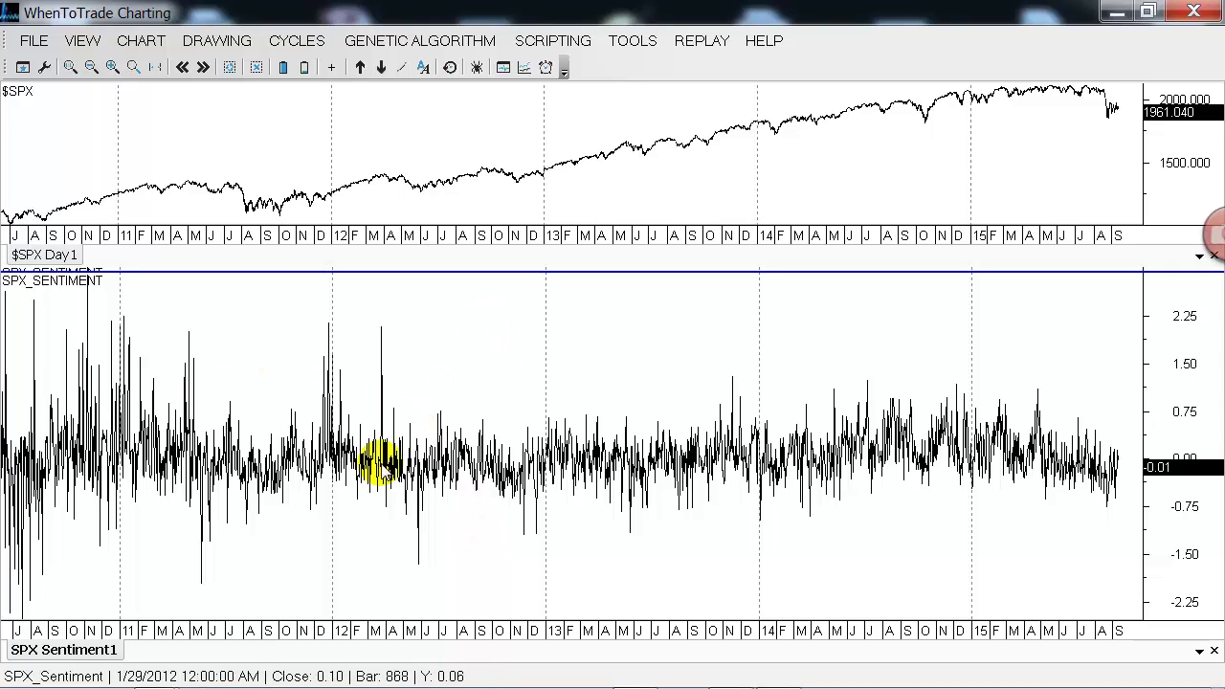
Overlay a red LvT NMAx study on the sentiment price chart, with long cycle 89, short cycle 21 and weighted averaging
click(523, 68)
drag(802, 225, 804, 263)
click(636, 349)
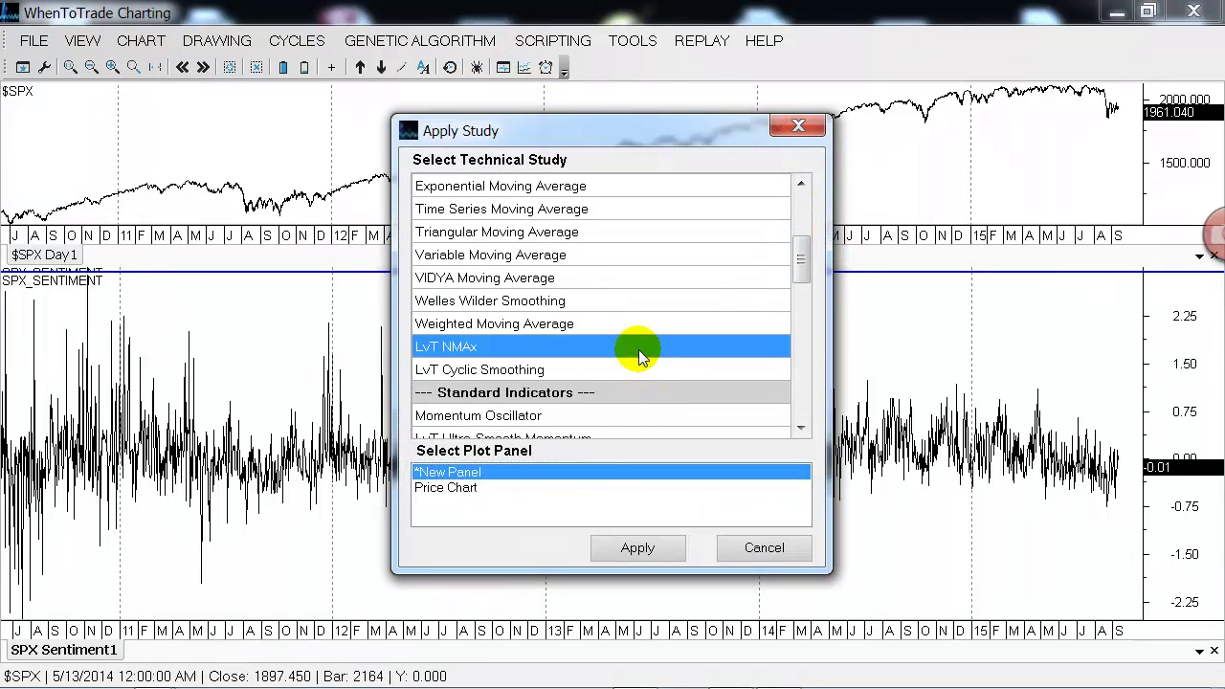
click(585, 490)
click(620, 545)
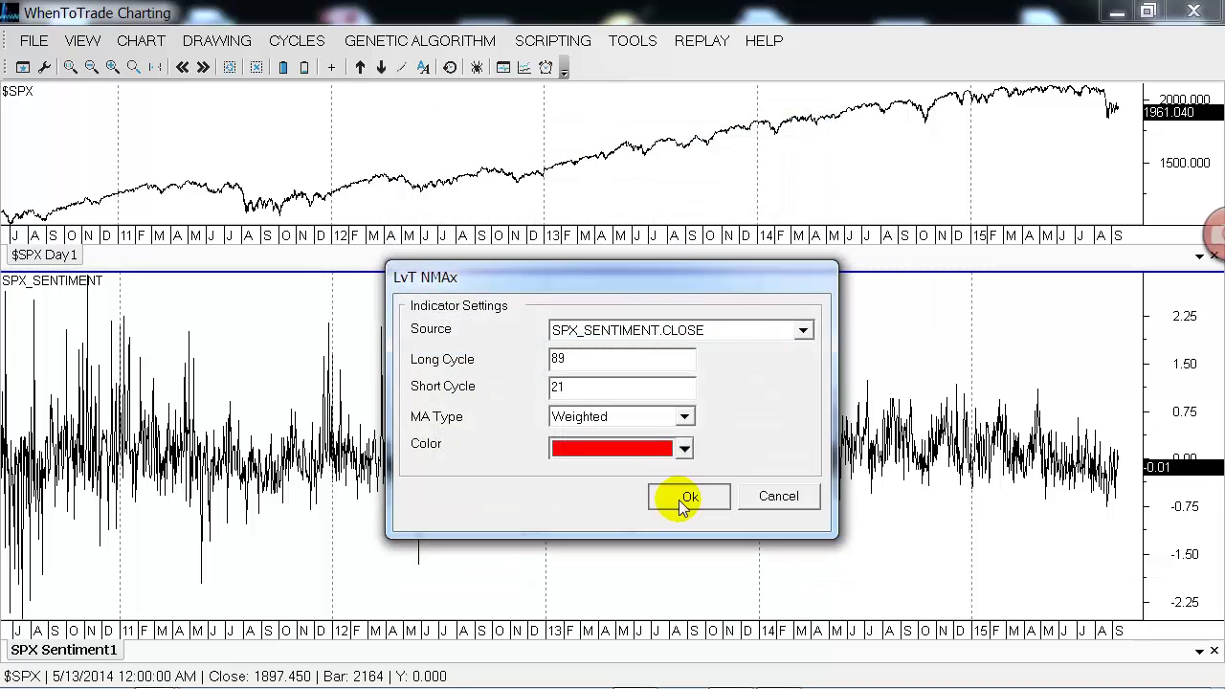
click(681, 486)
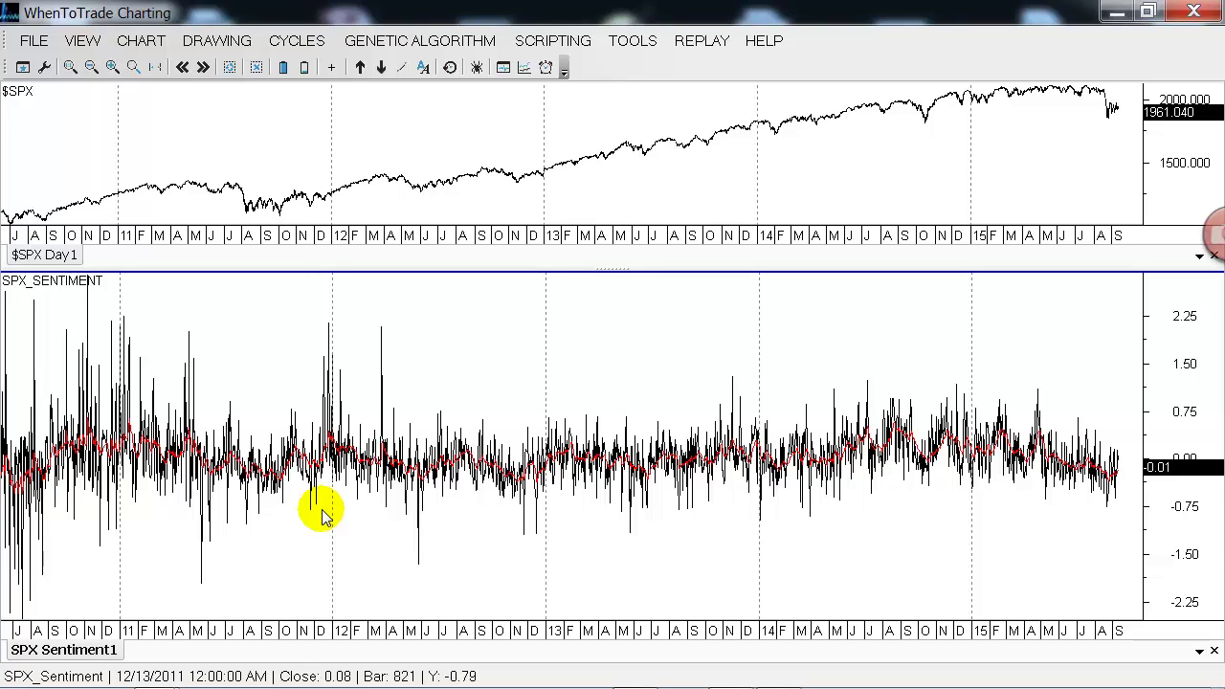
Run the Dynamic Cycle Explorer on SPX_Sentiment.close with the long-term preset and a maximum cycle length of 260
click(308, 41)
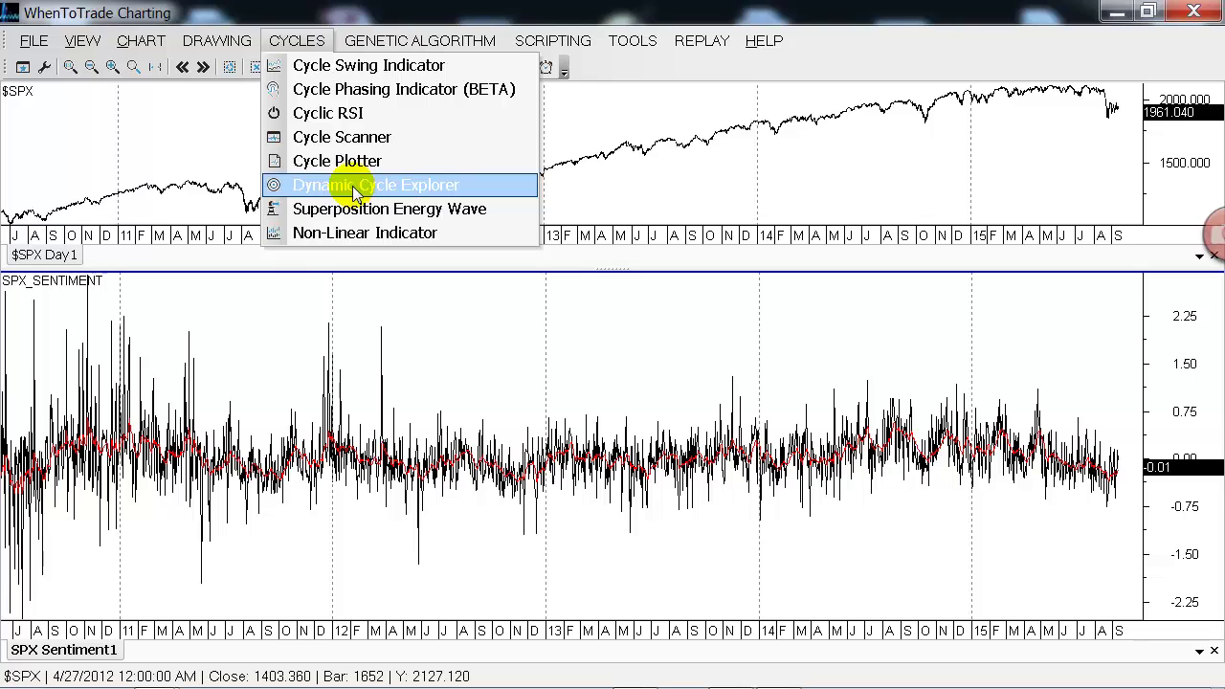
click(349, 189)
click(580, 275)
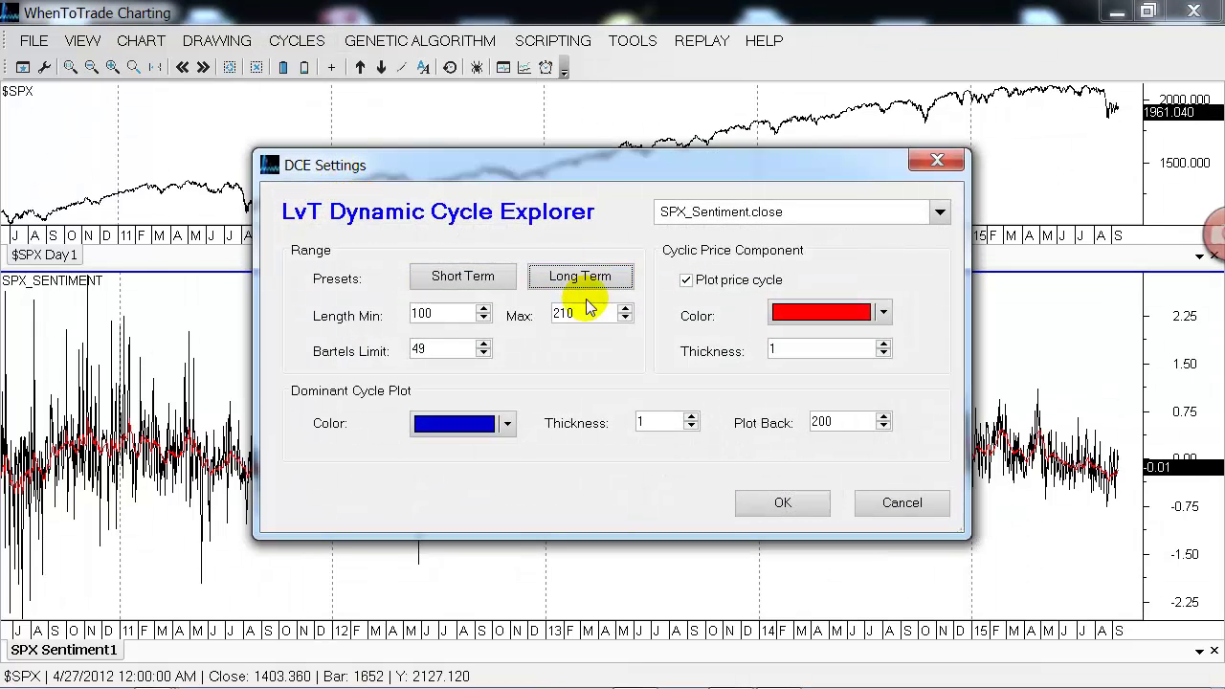
double_click(563, 313)
text(260)
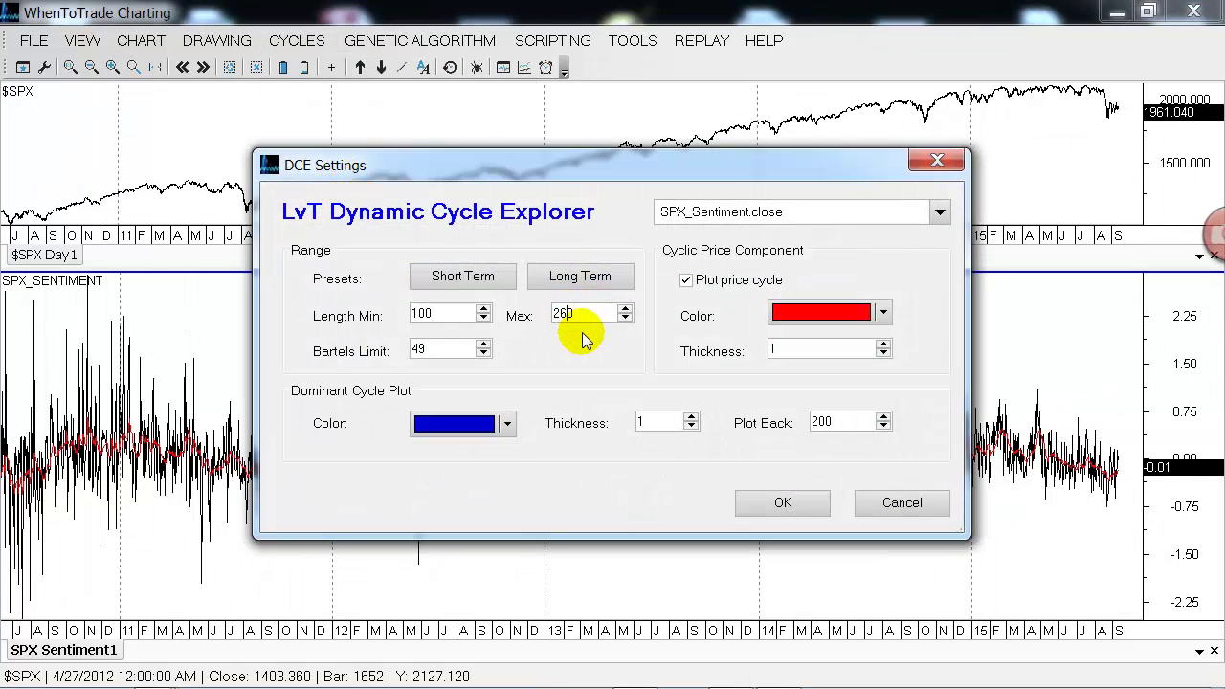
text(11)
click(803, 504)
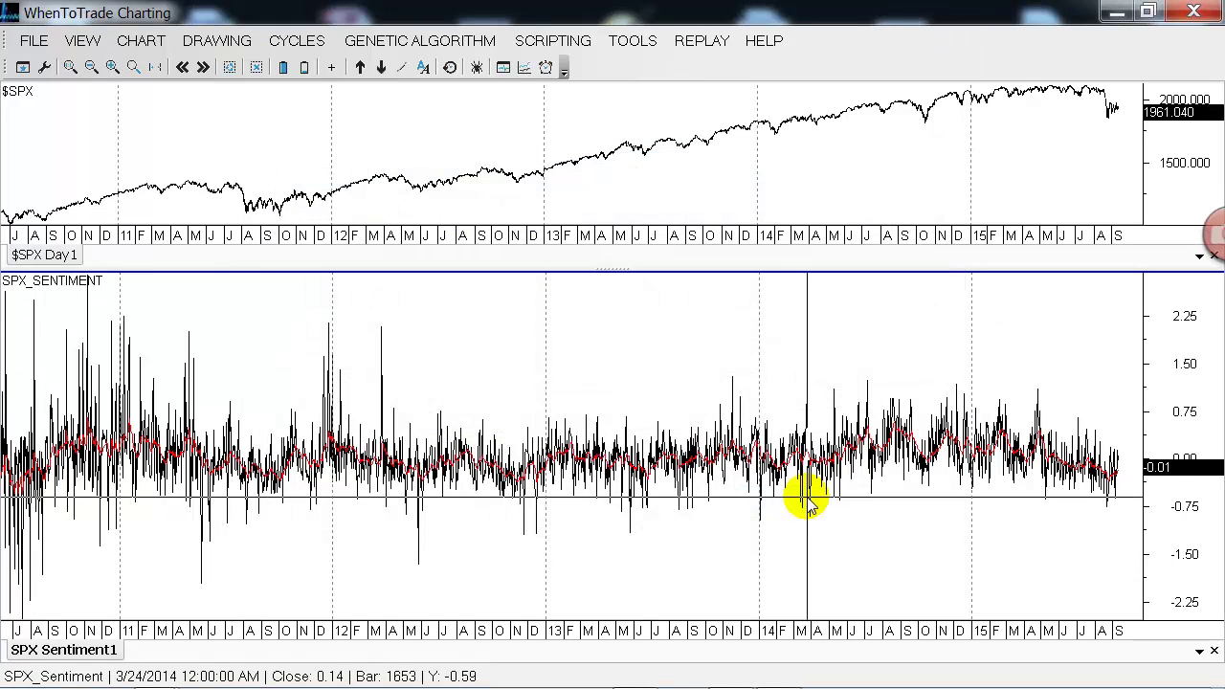
click(86, 579)
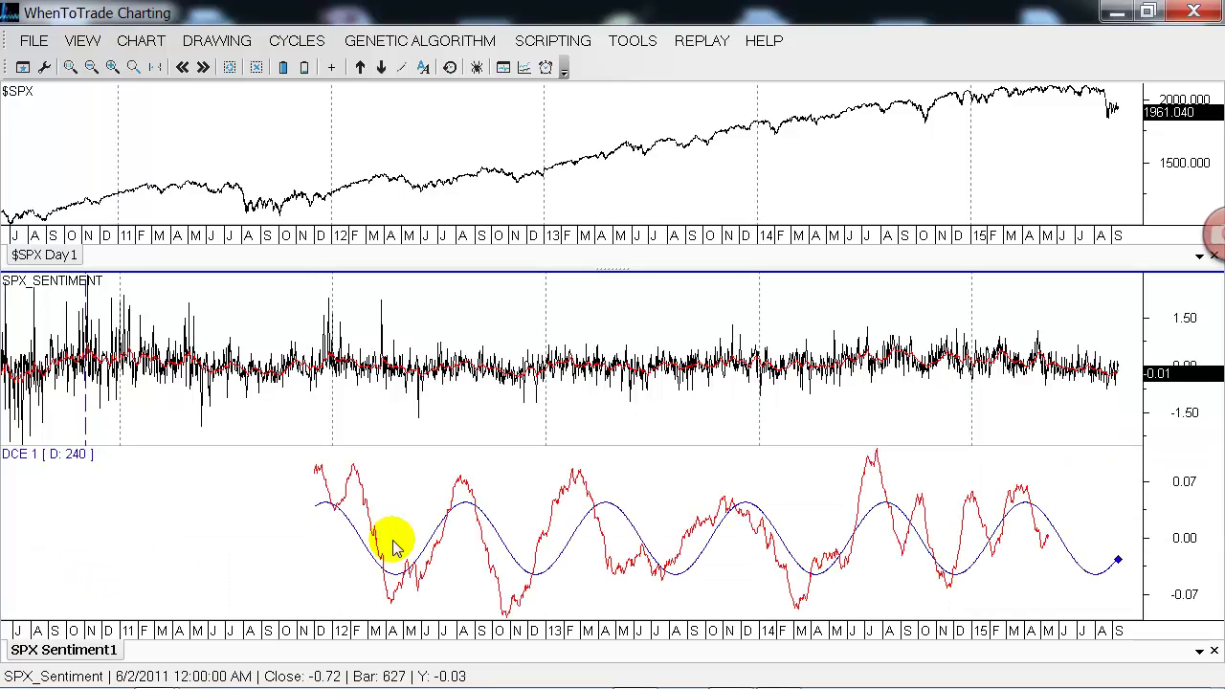
Resize the chart panes to give the $SPX price chart and the dominant cycle plot more height than the sentiment series
drag(648, 445, 657, 501)
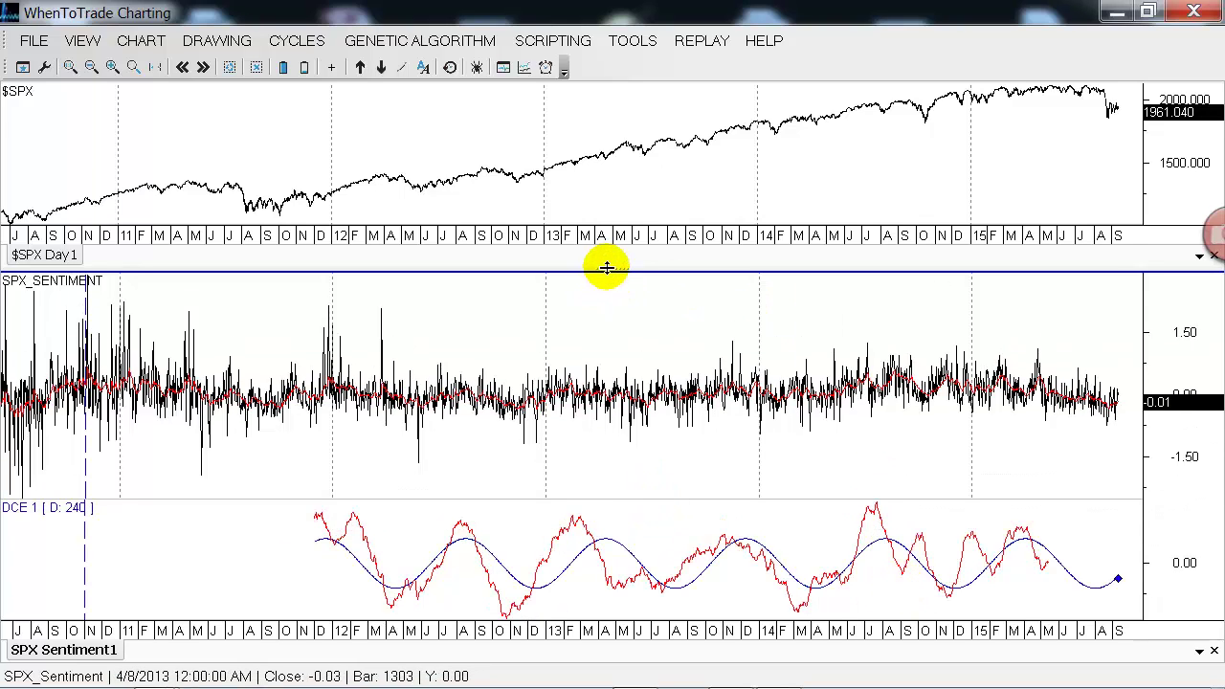
drag(612, 282, 617, 362)
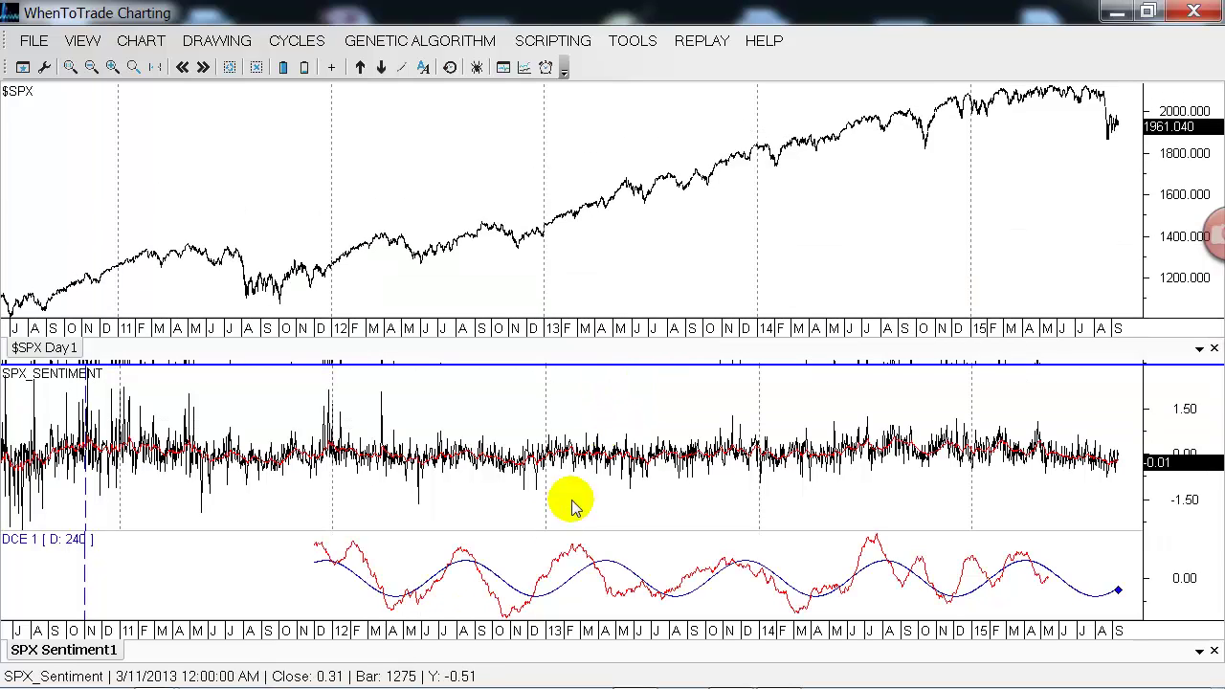
drag(580, 531, 586, 460)
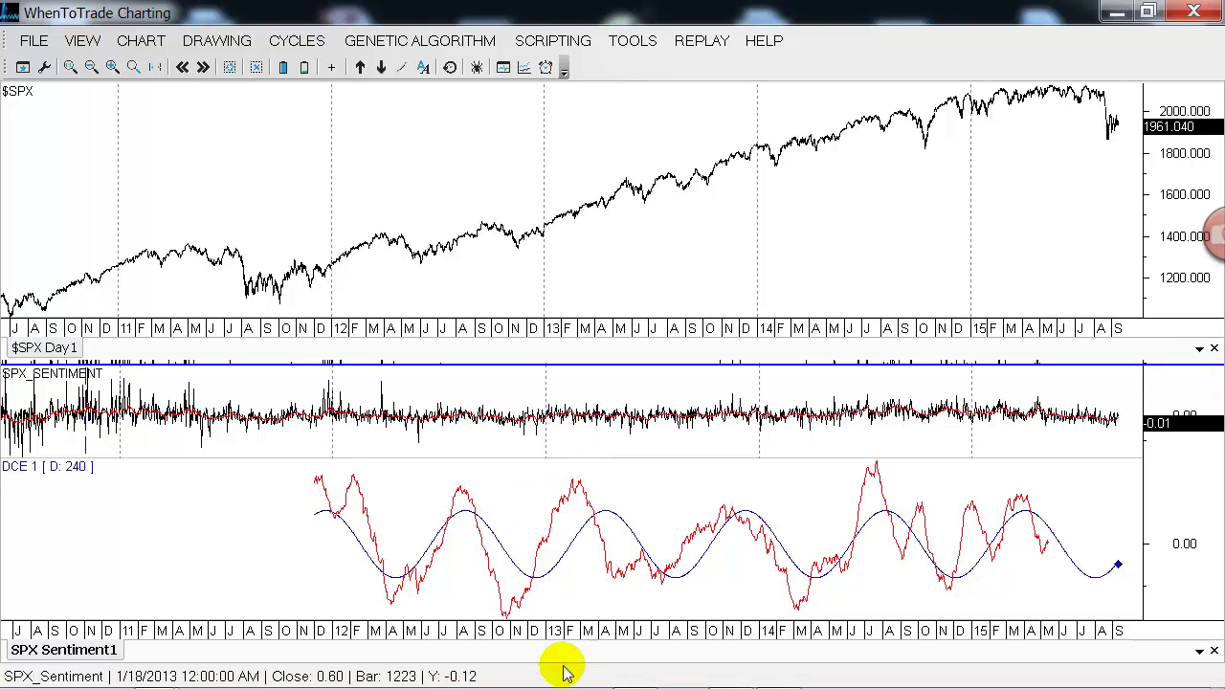
Switch to Chrome and review the SPX / VIX Dynamic Cycles Snapshot article, including its date, headline and April 28th social sentiment cycle chart
mouse_move(560, 682)
click(633, 674)
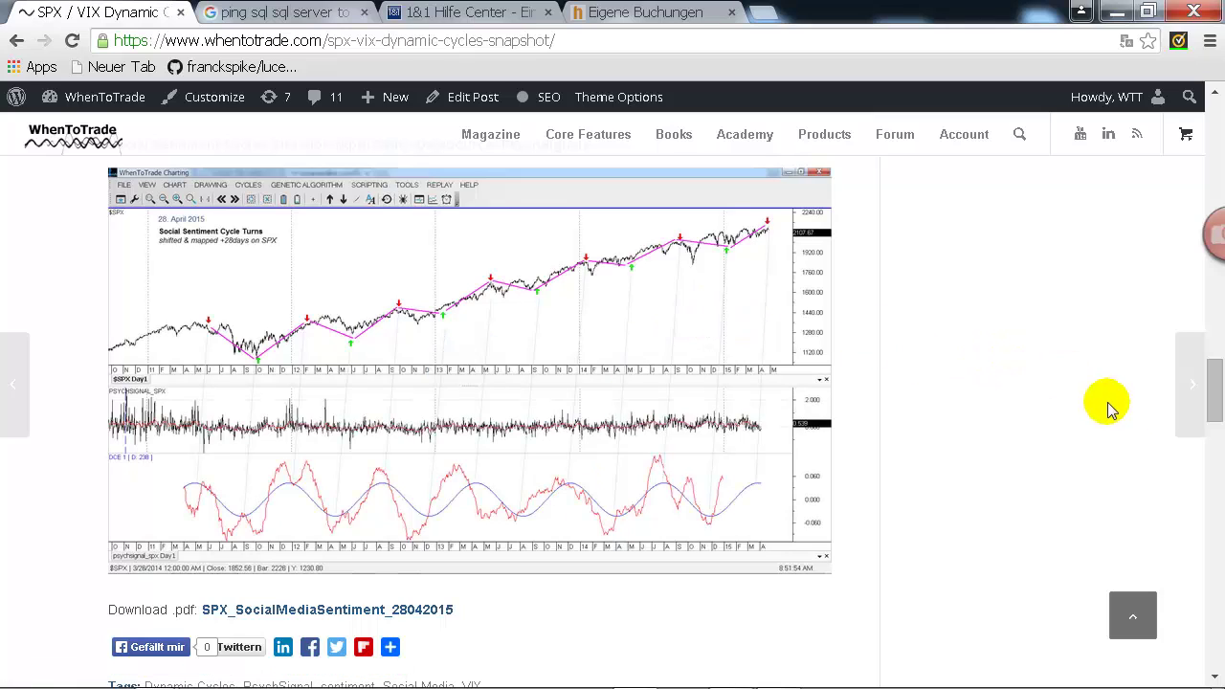
drag(1207, 405, 1197, 163)
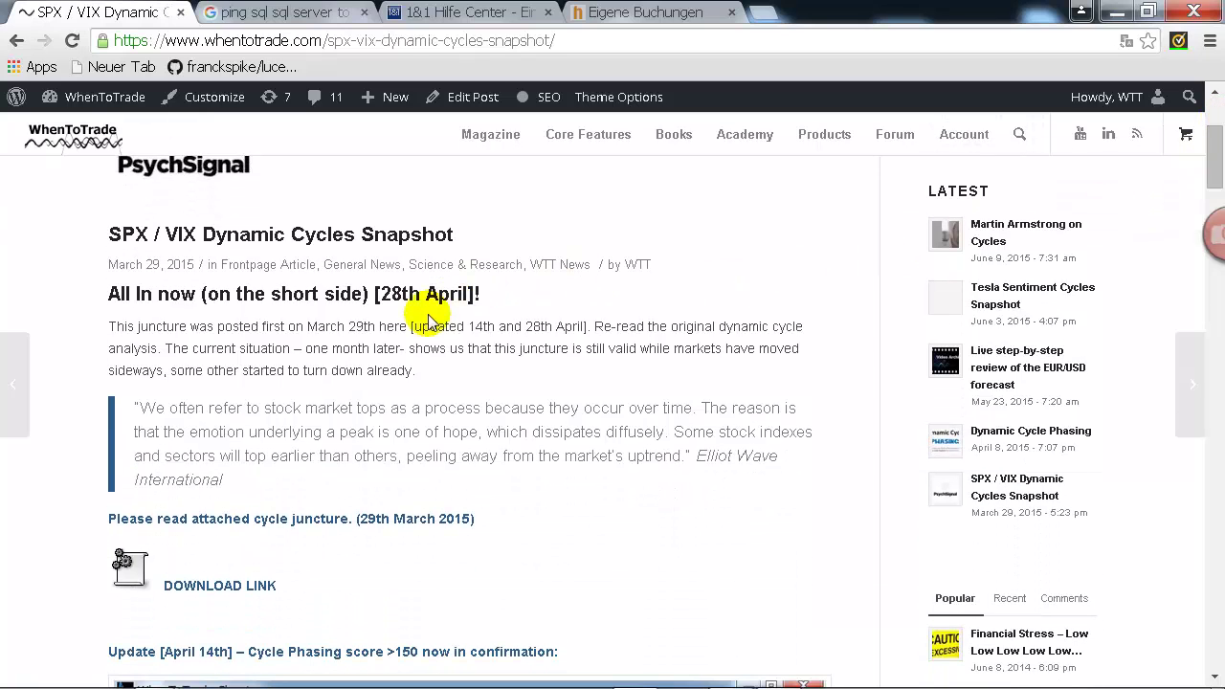
triple_click(115, 262)
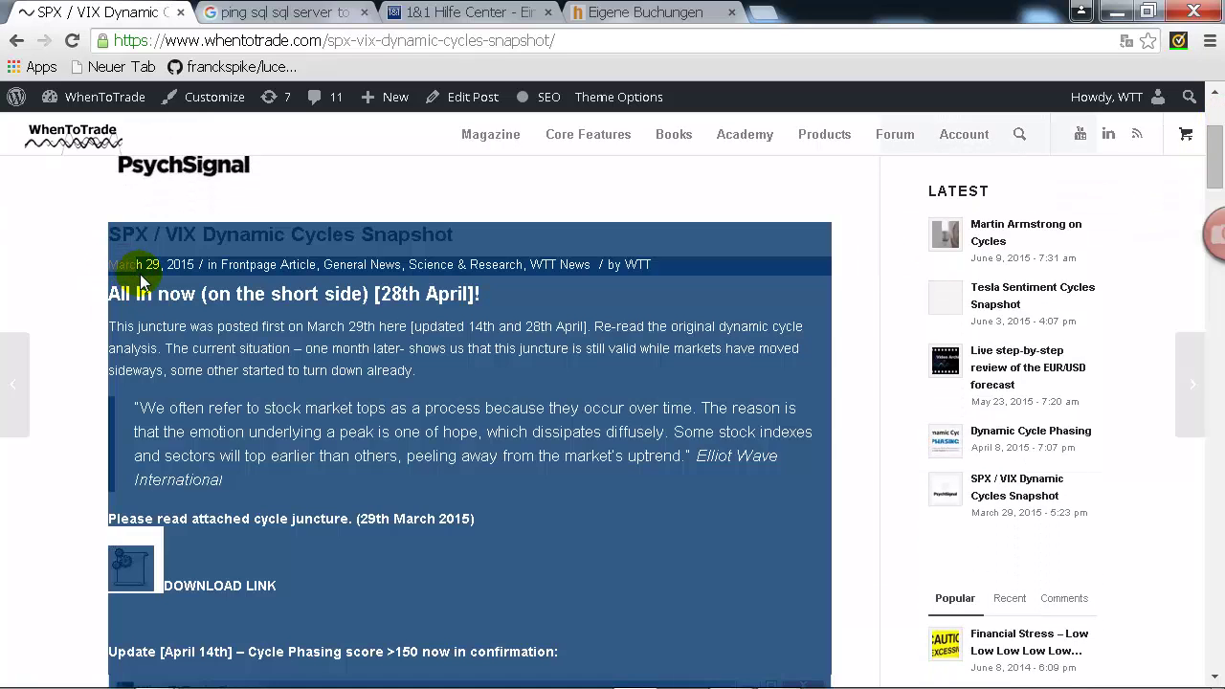
click(143, 281)
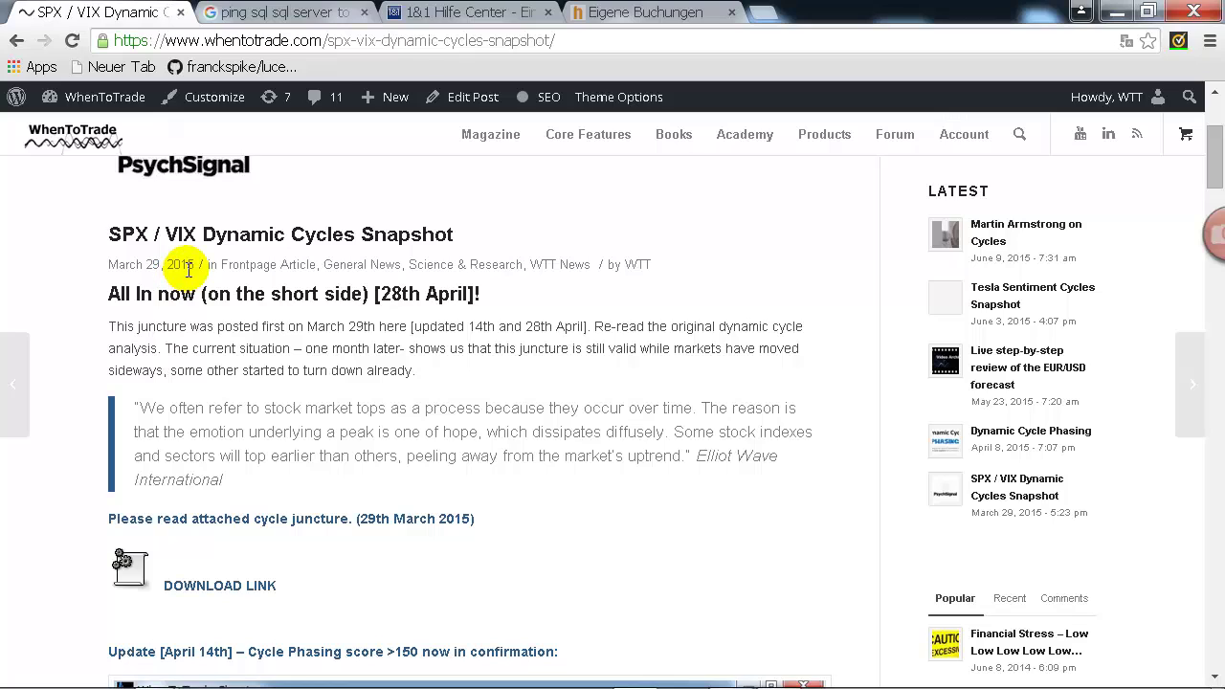
drag(113, 294, 473, 295)
click(508, 306)
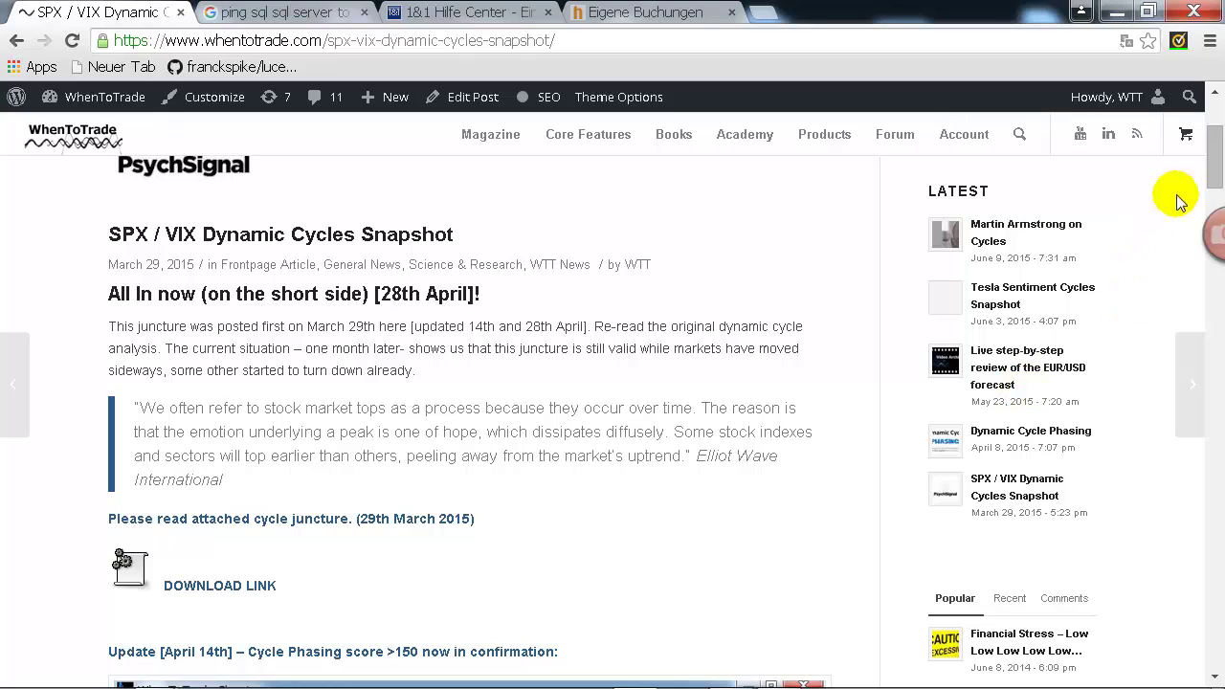
drag(1213, 151, 1200, 385)
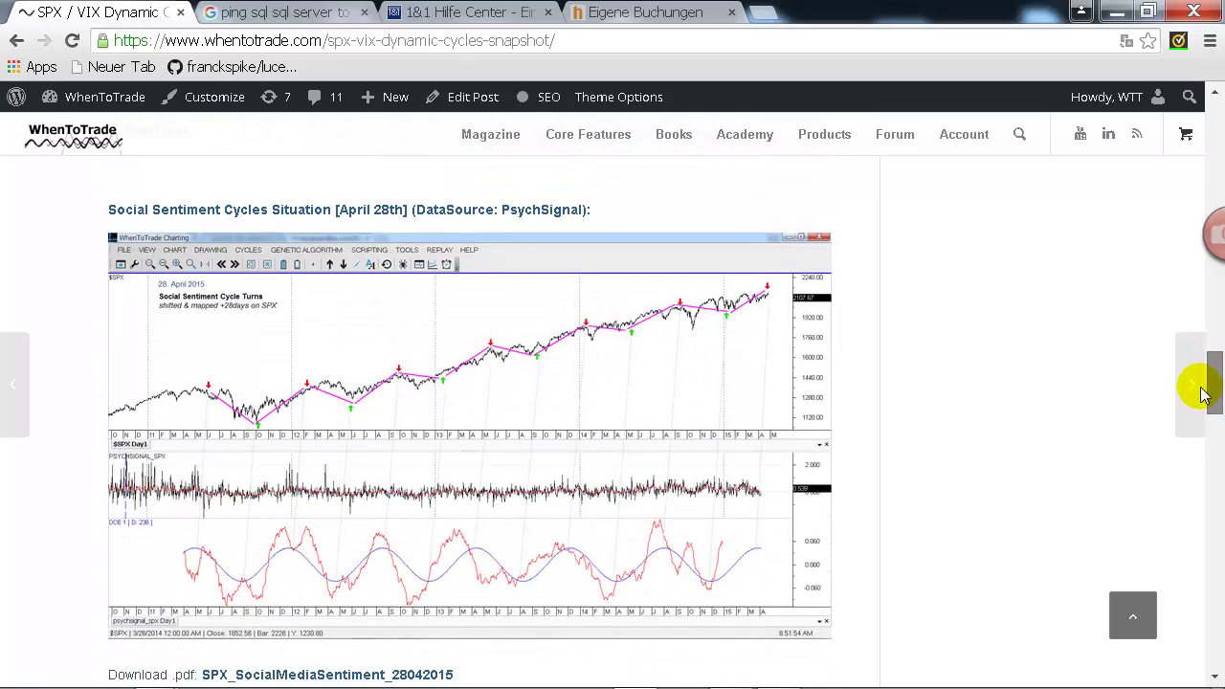
click(469, 436)
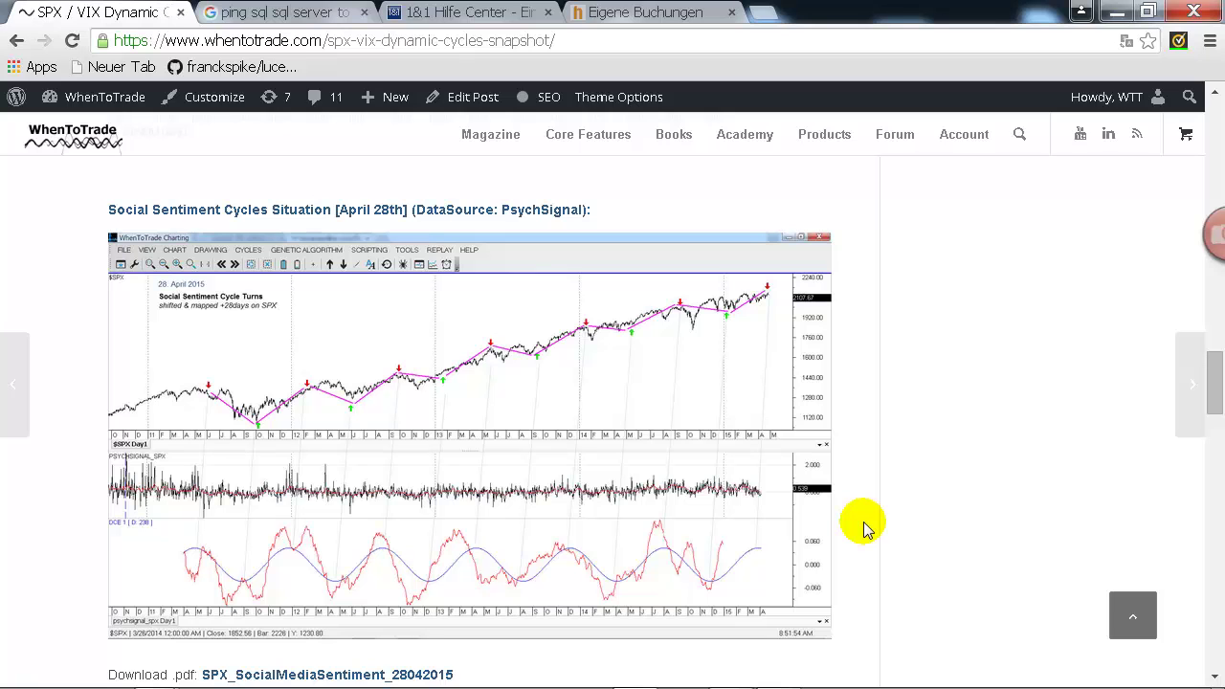
Switch back to WhenToTrade Charting and activate replay mode on the sentiment chart from bar 2052, dated 4/28/2015
mouse_move(670, 679)
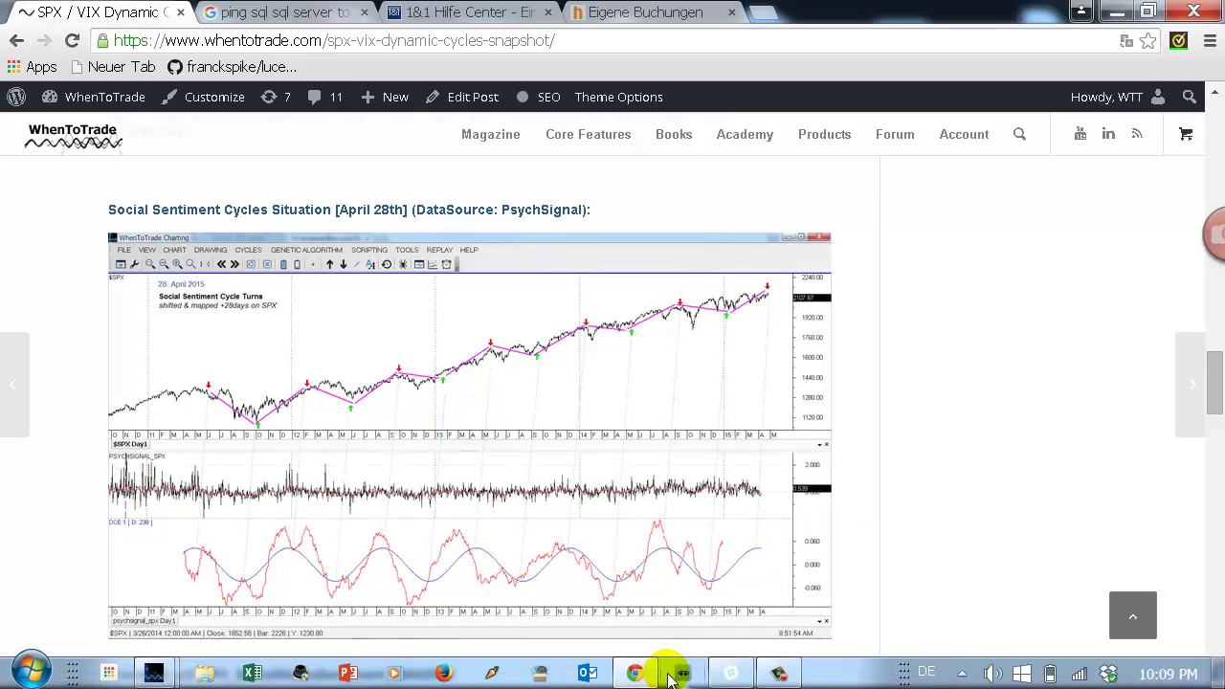
mouse_move(155, 672)
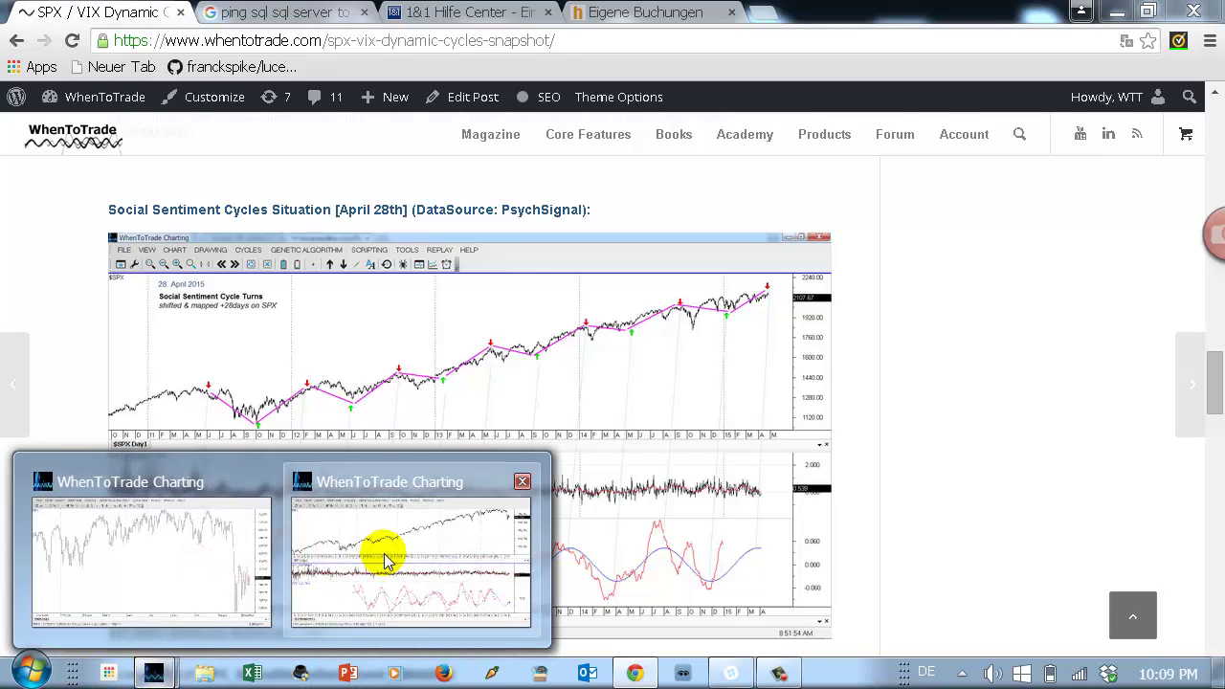
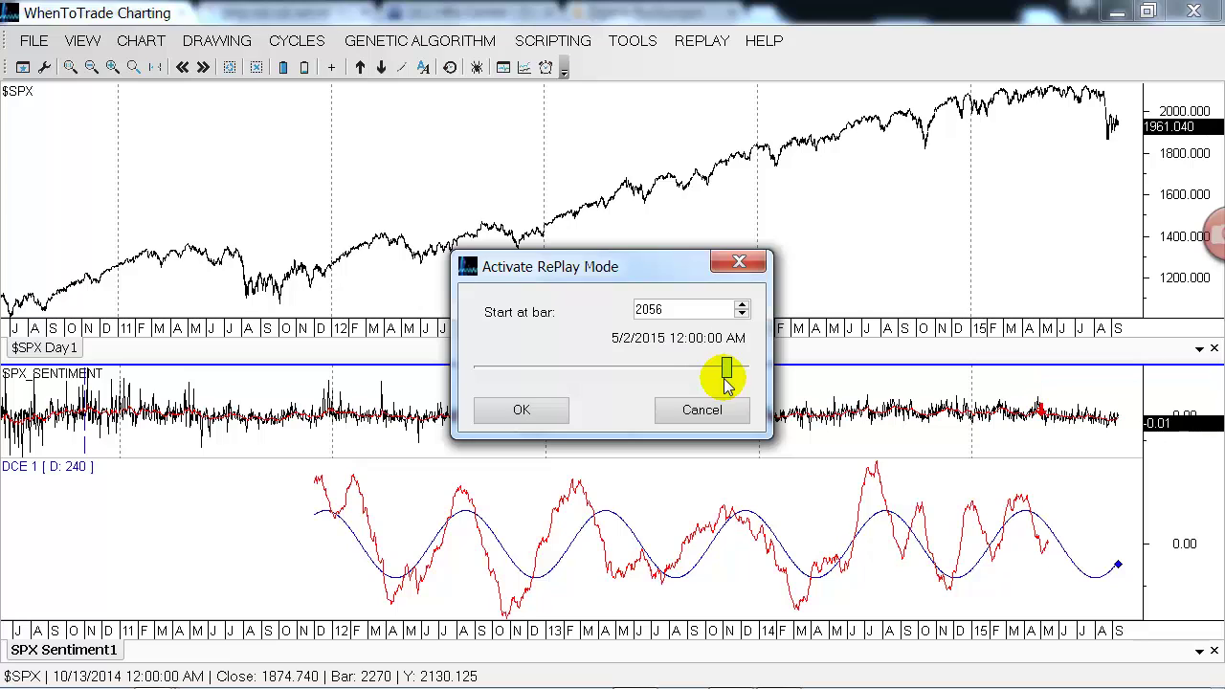
click(742, 304)
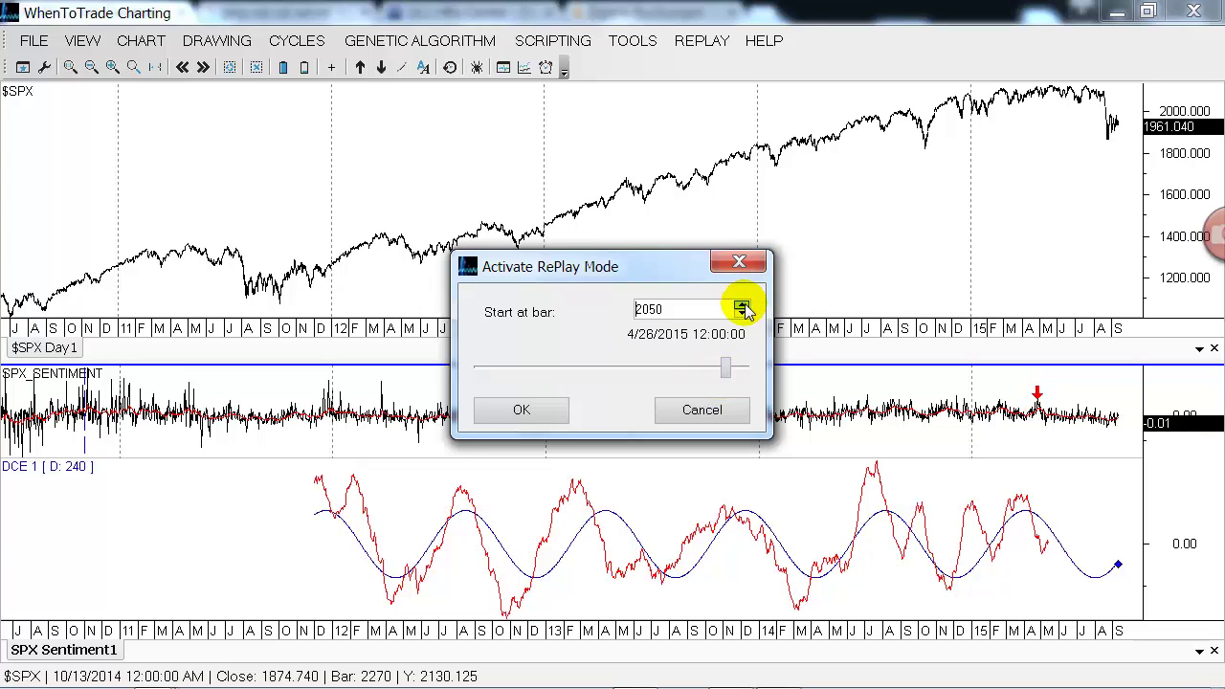
click(742, 306)
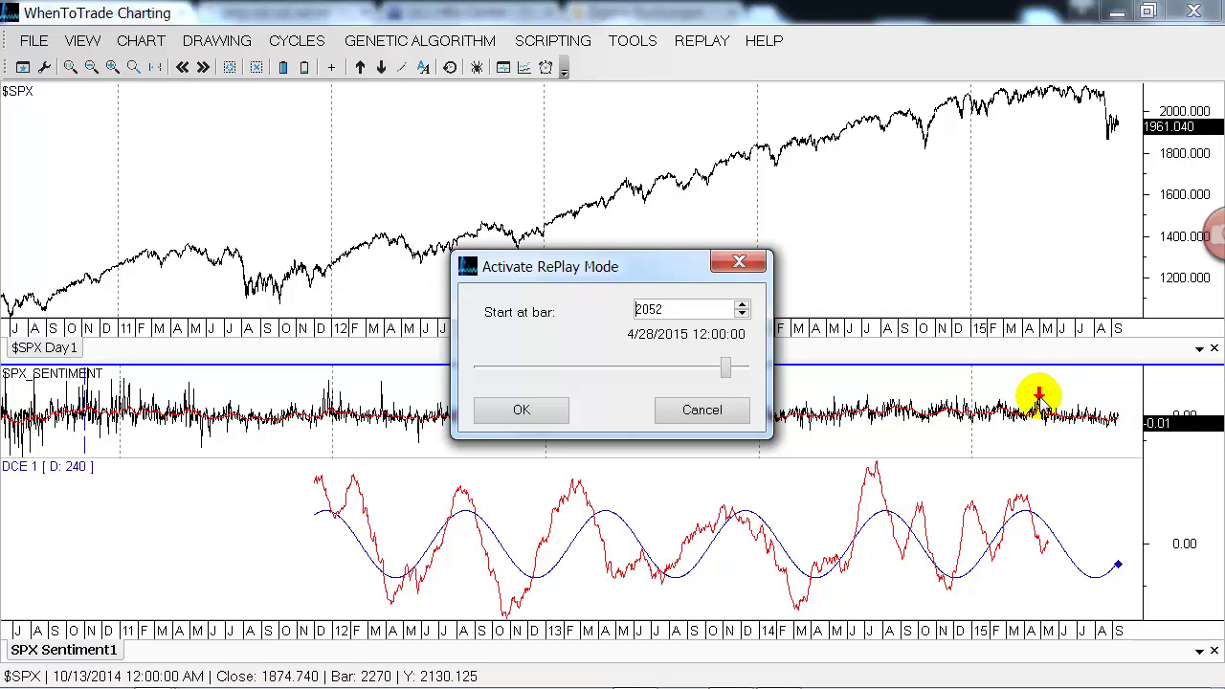
click(528, 411)
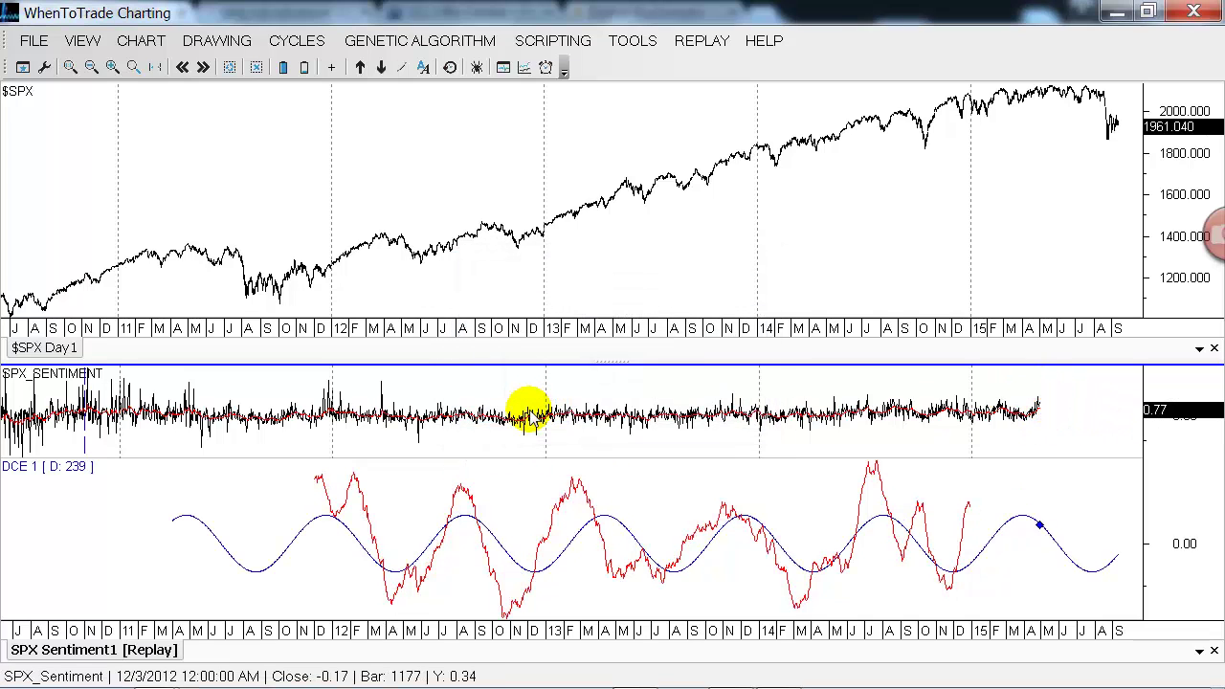
Activate replay mode on the $SPX price chart from bar 2405, dated 4/28/2015
click(1046, 202)
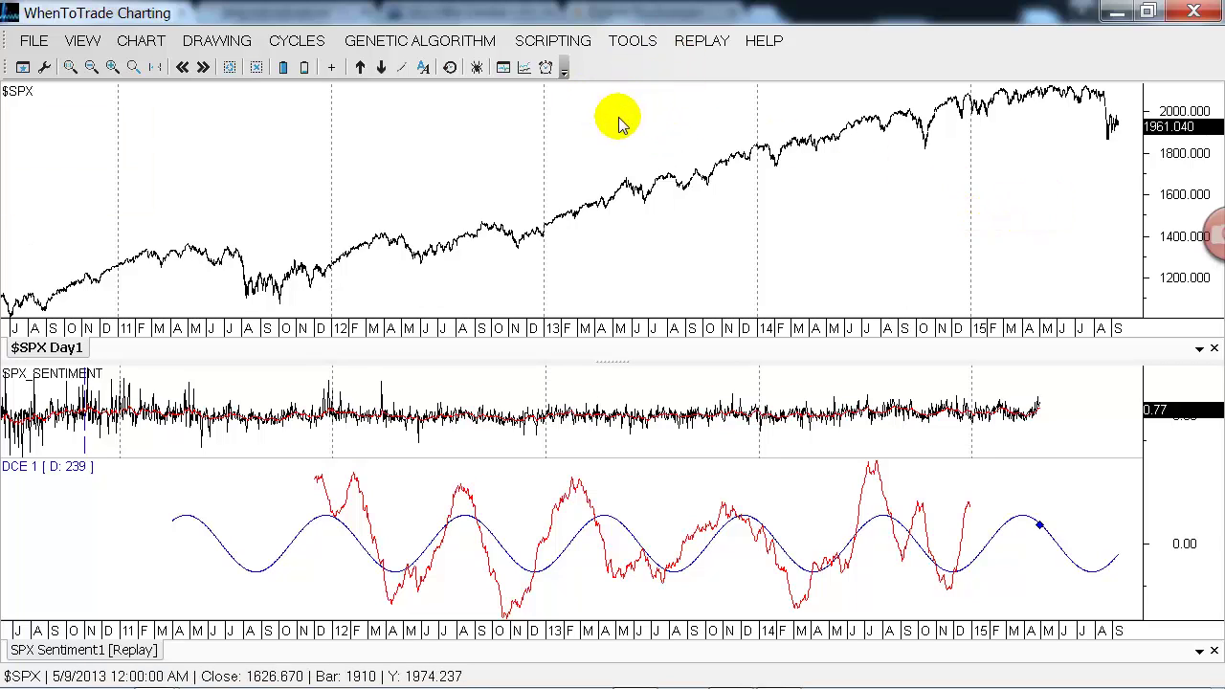
click(702, 40)
click(706, 66)
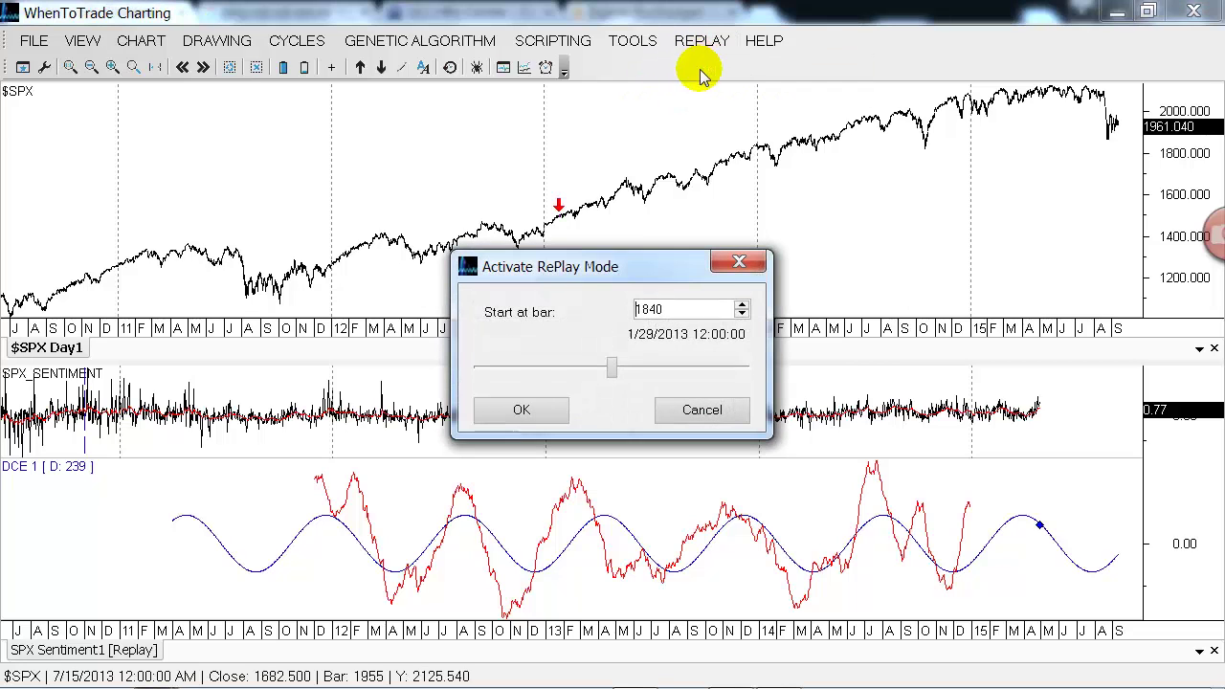
drag(617, 373, 723, 375)
click(742, 304)
click(741, 304)
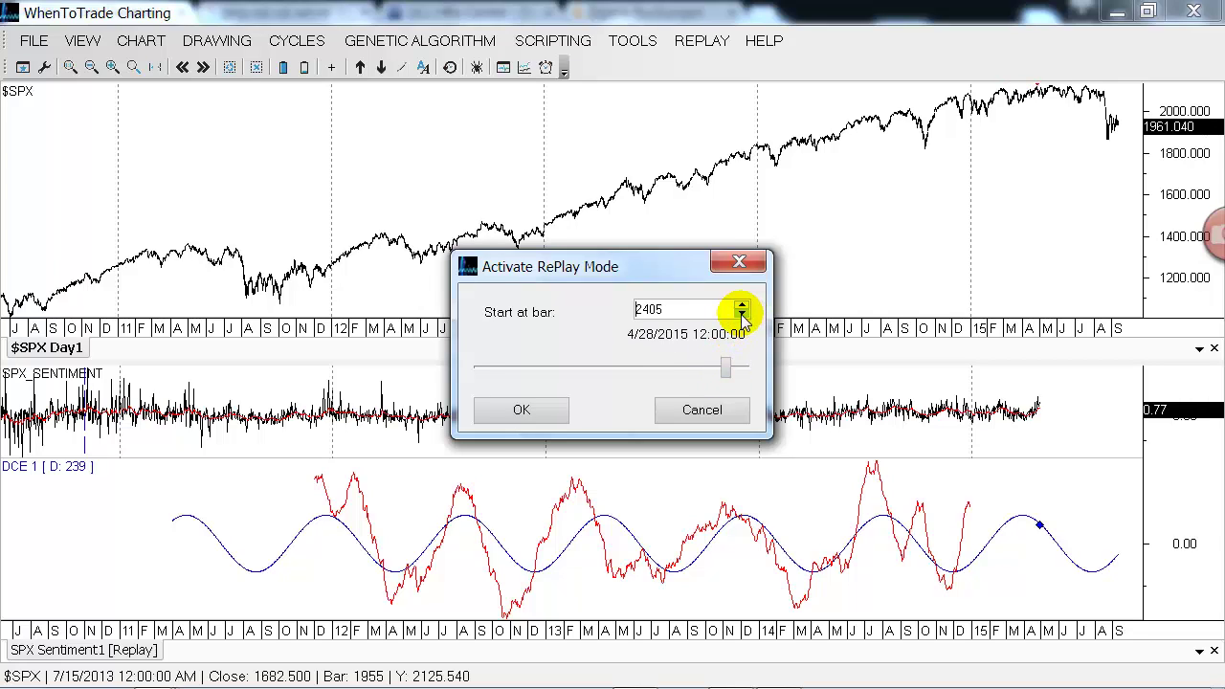
click(547, 411)
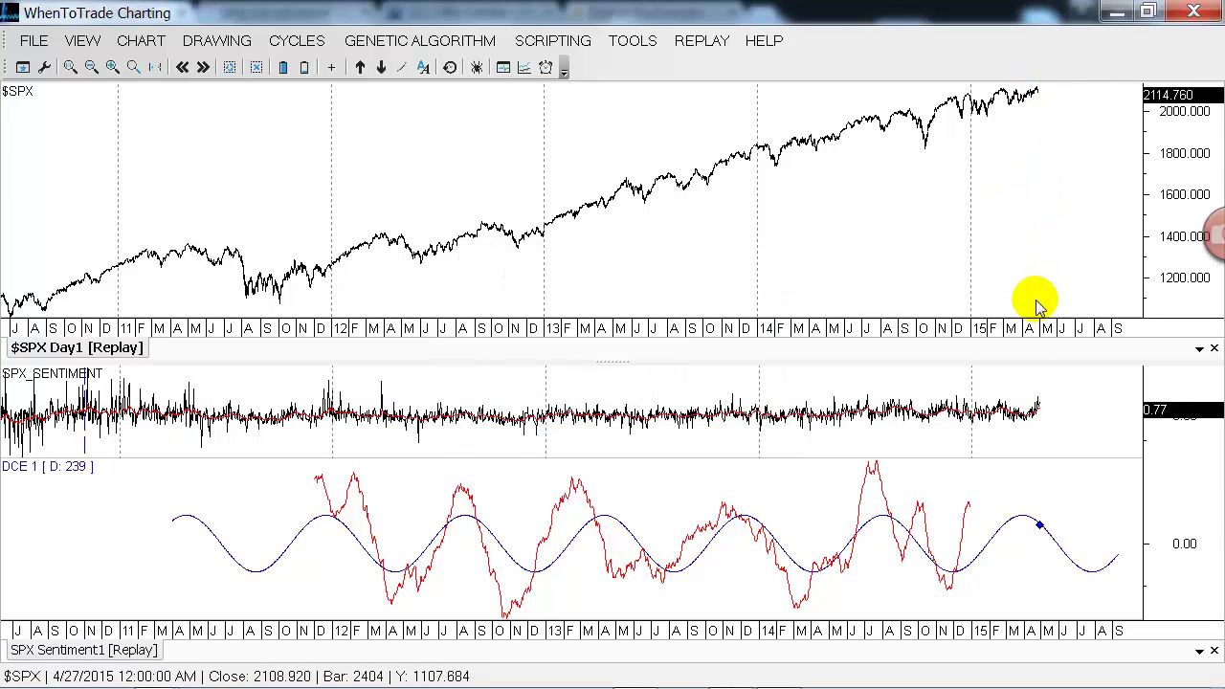
Switch to Chrome and examine the enlarged April 28th social sentiment chart, including how the cycle turns are shifted onto SPX
click(1040, 498)
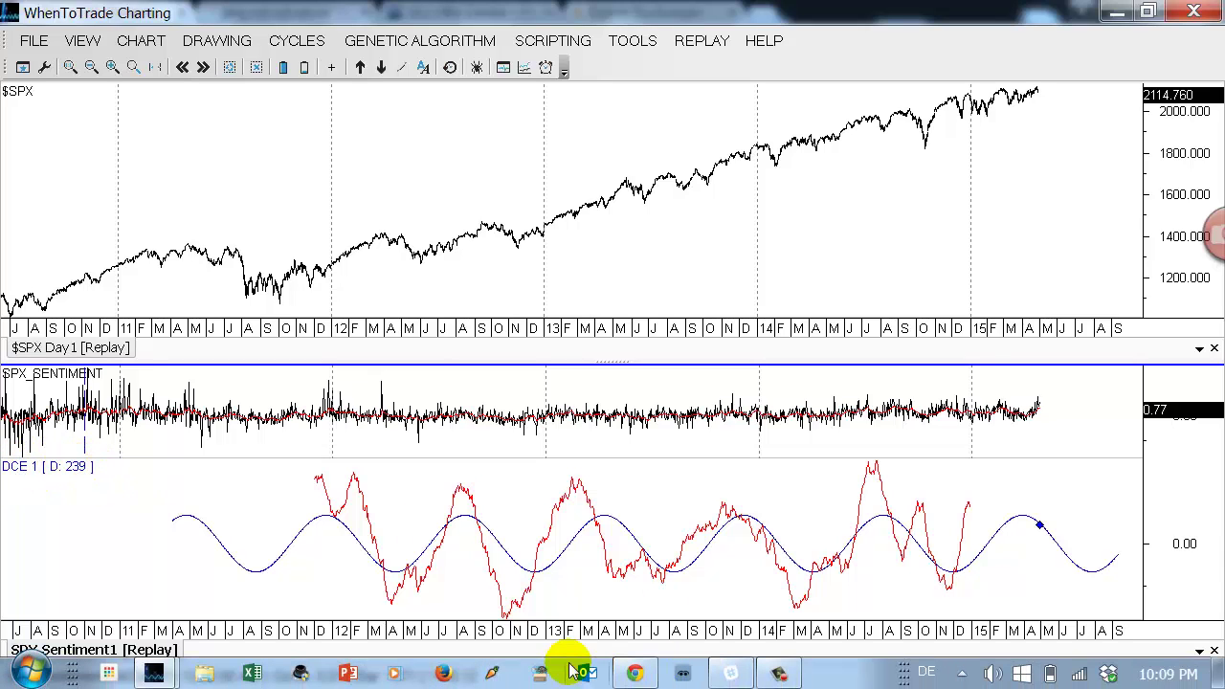
click(635, 673)
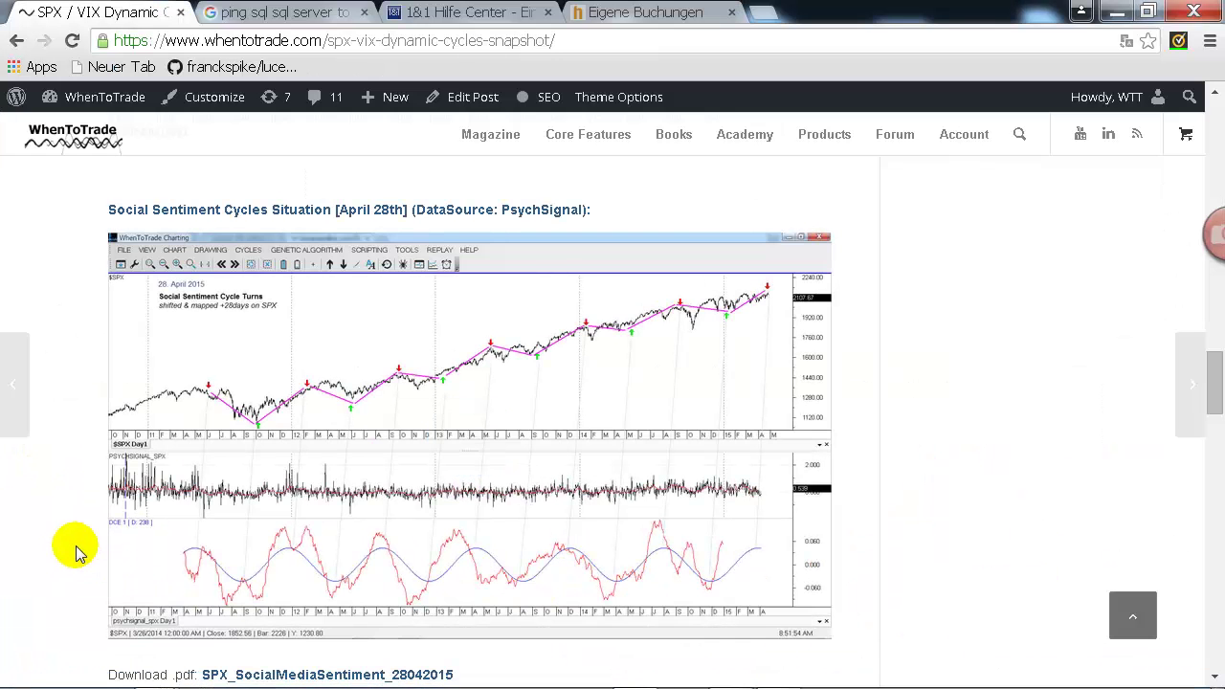
click(470, 439)
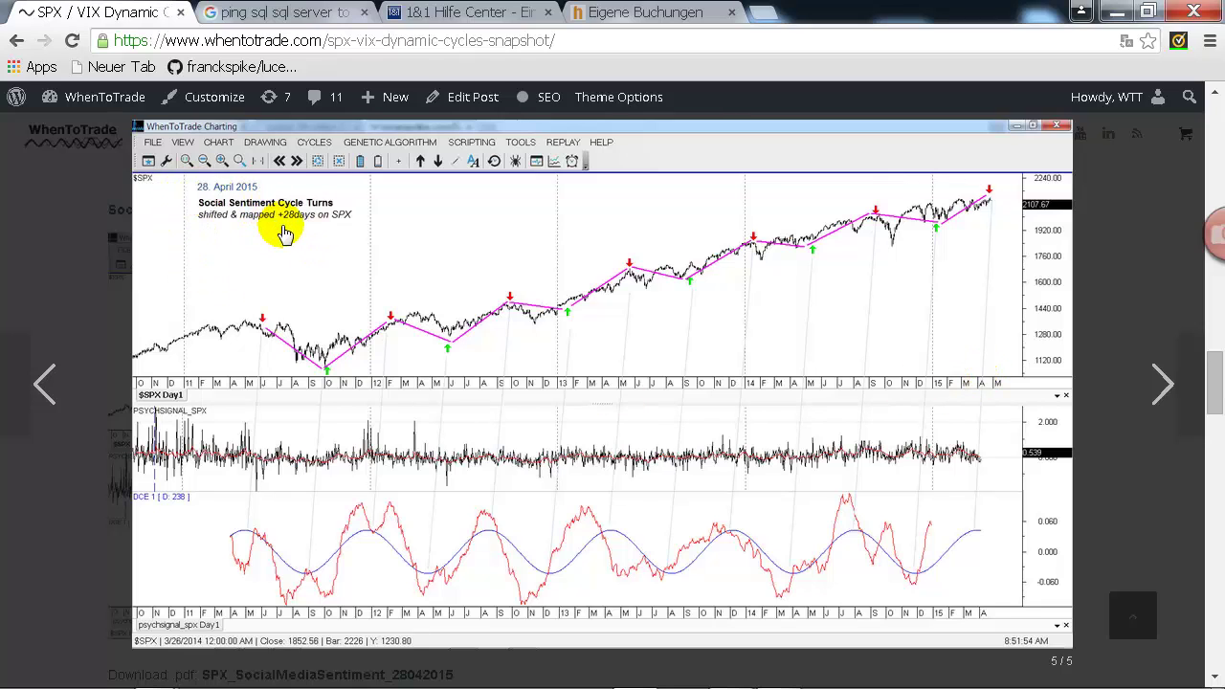
scroll(280, 230, up, 1)
scroll(277, 233, down, 1)
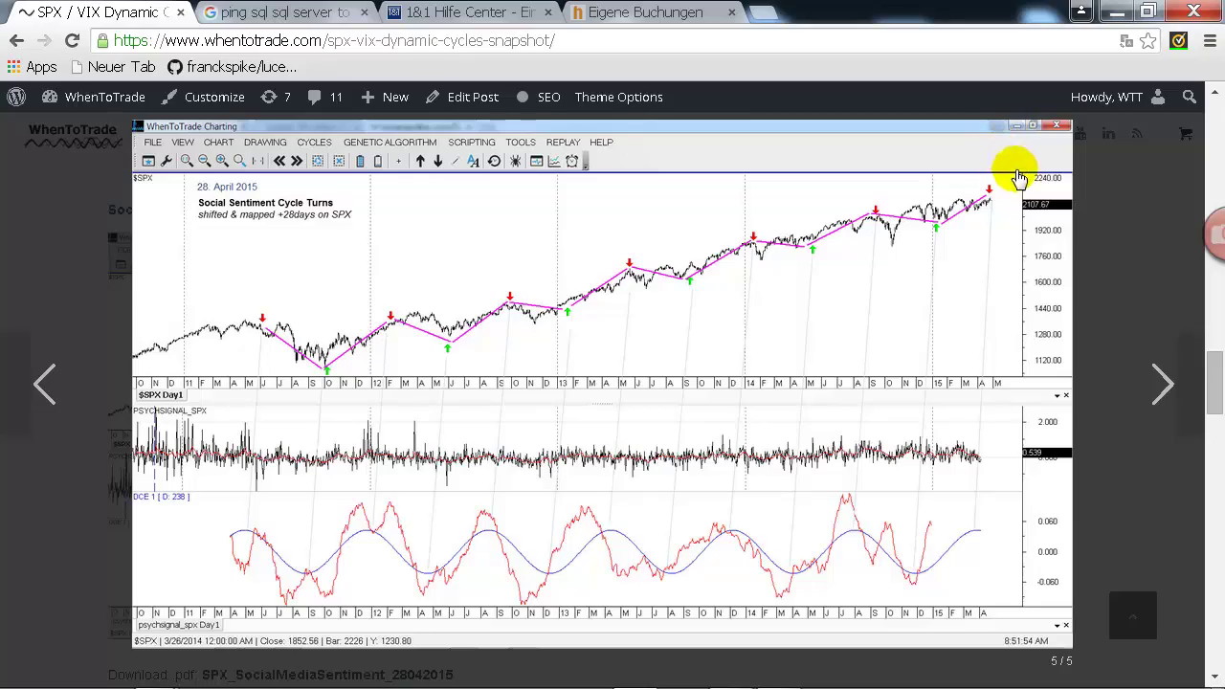
scroll(1053, 187, up, 1)
click(1062, 192)
Switch back to WhenToTrade Charting and start a series turn mapping with SPX 1 2500 as source chart and DCE 1 as source series
mouse_move(246, 672)
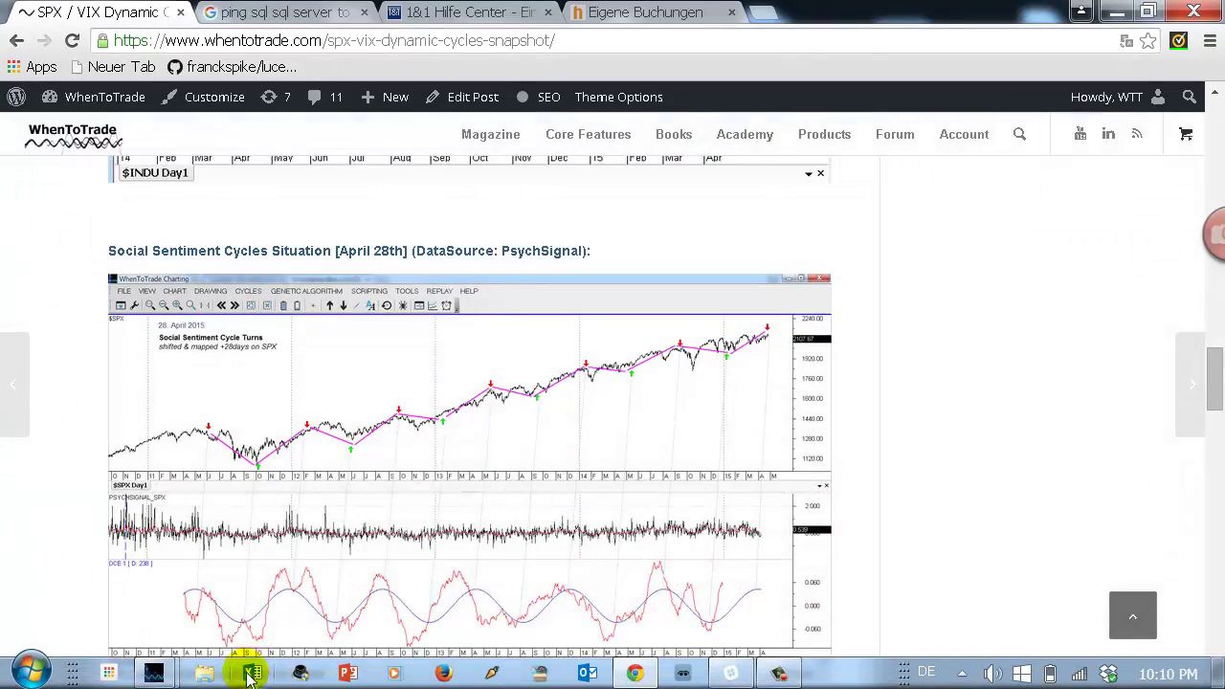
mouse_move(158, 675)
click(410, 525)
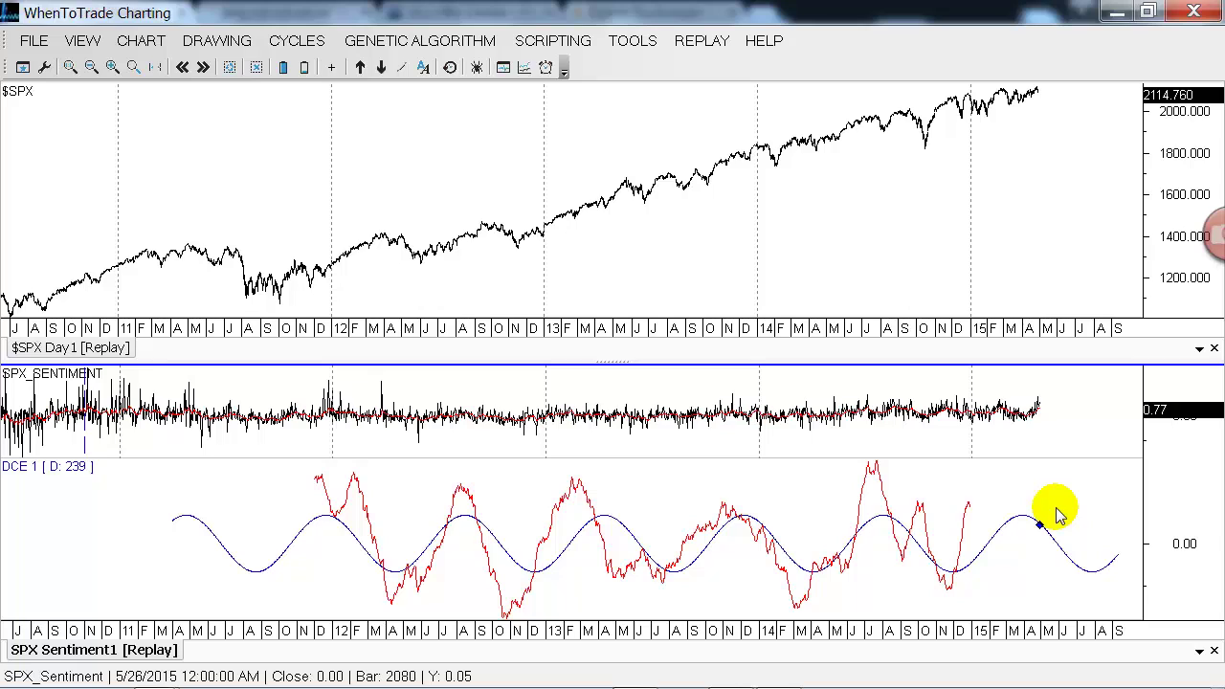
click(632, 43)
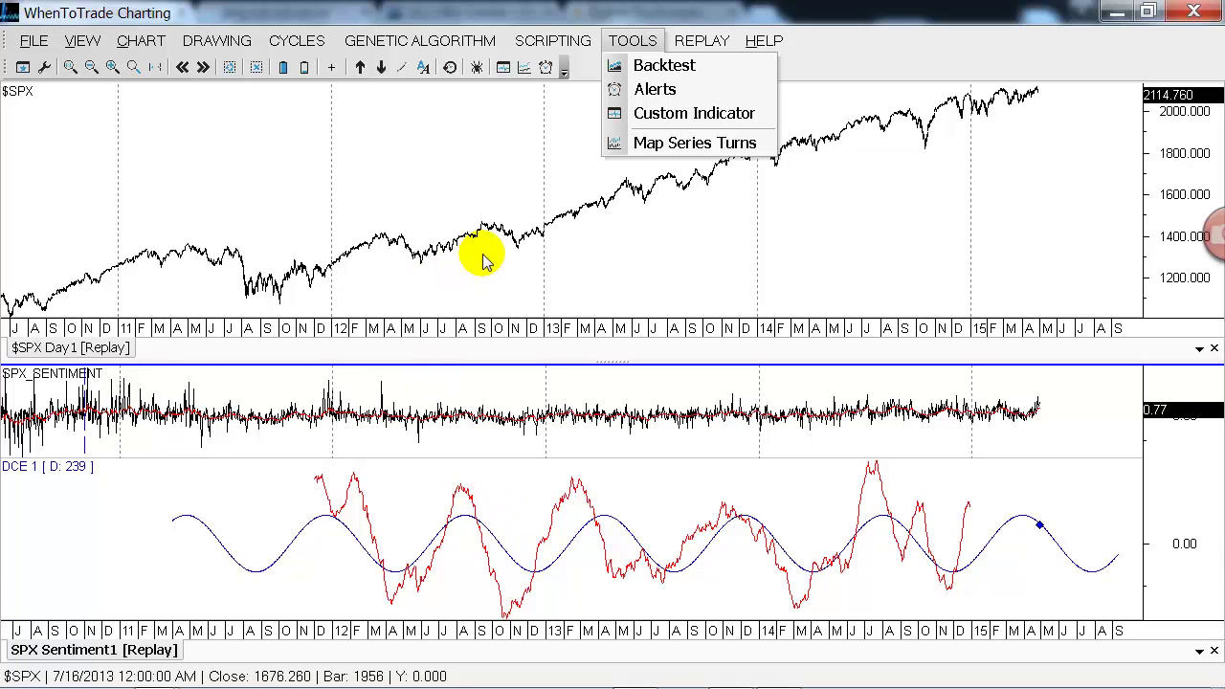
click(679, 144)
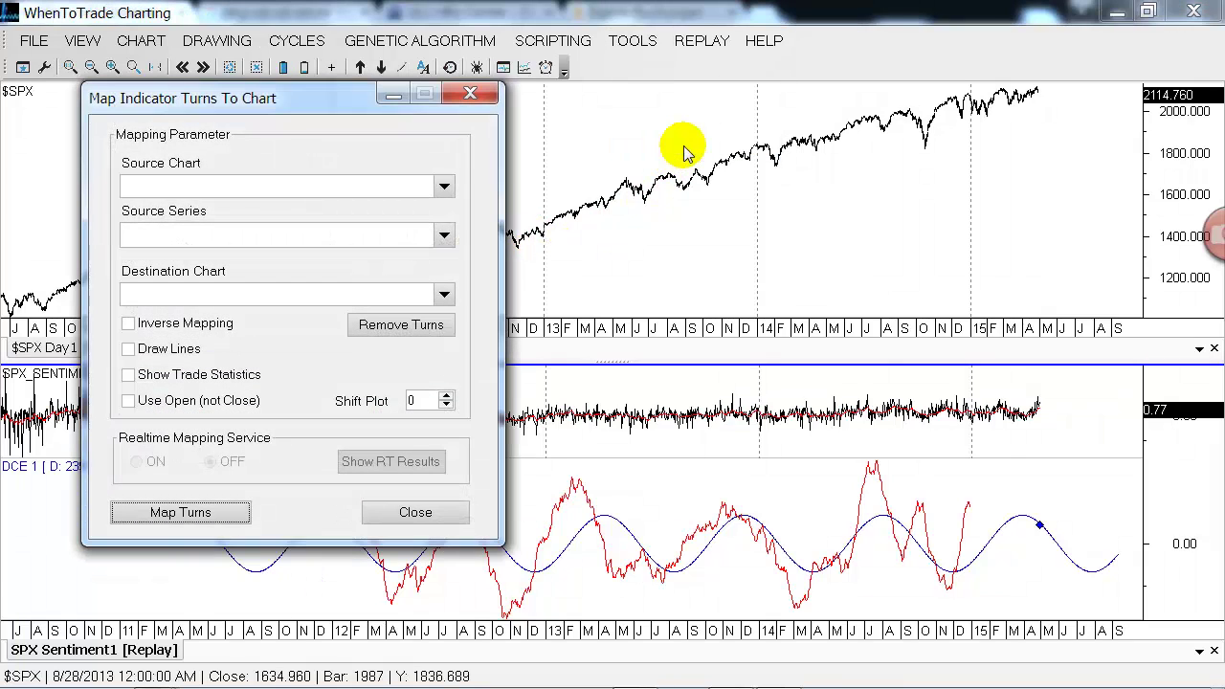
click(443, 191)
click(388, 230)
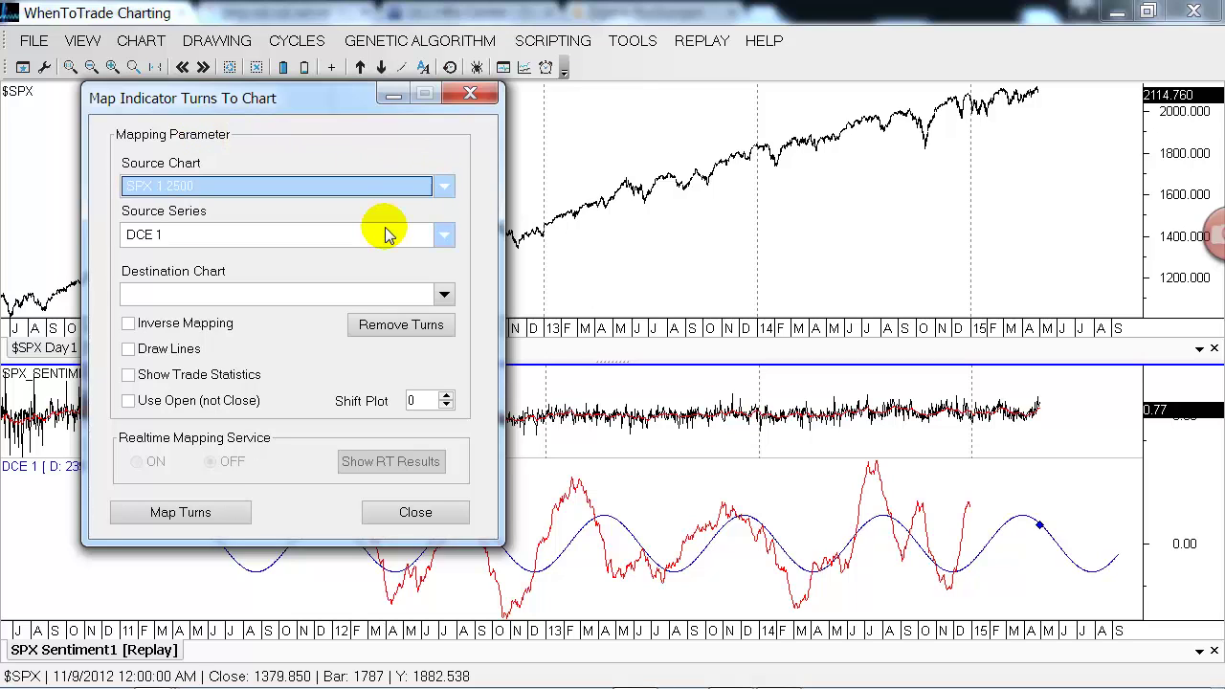
Map the cycle turns onto destination chart $SPX 1 2500 with Draw Lines and Show Trade Statistics enabled
drag(328, 98, 622, 33)
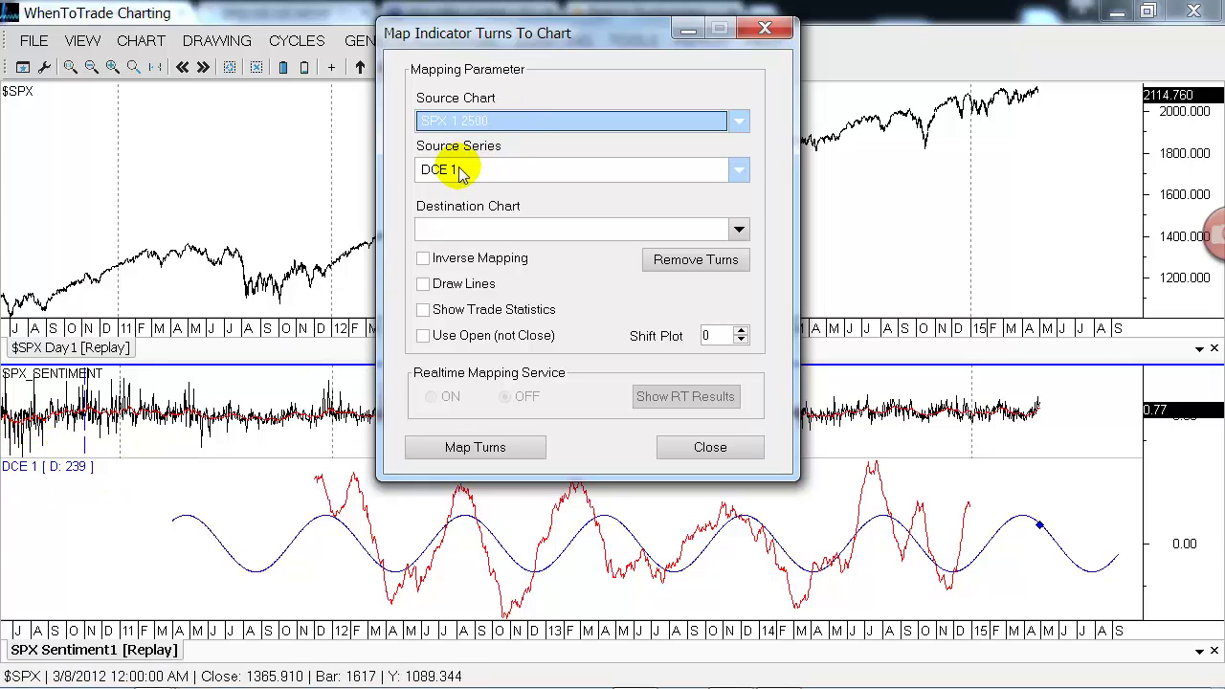
click(737, 232)
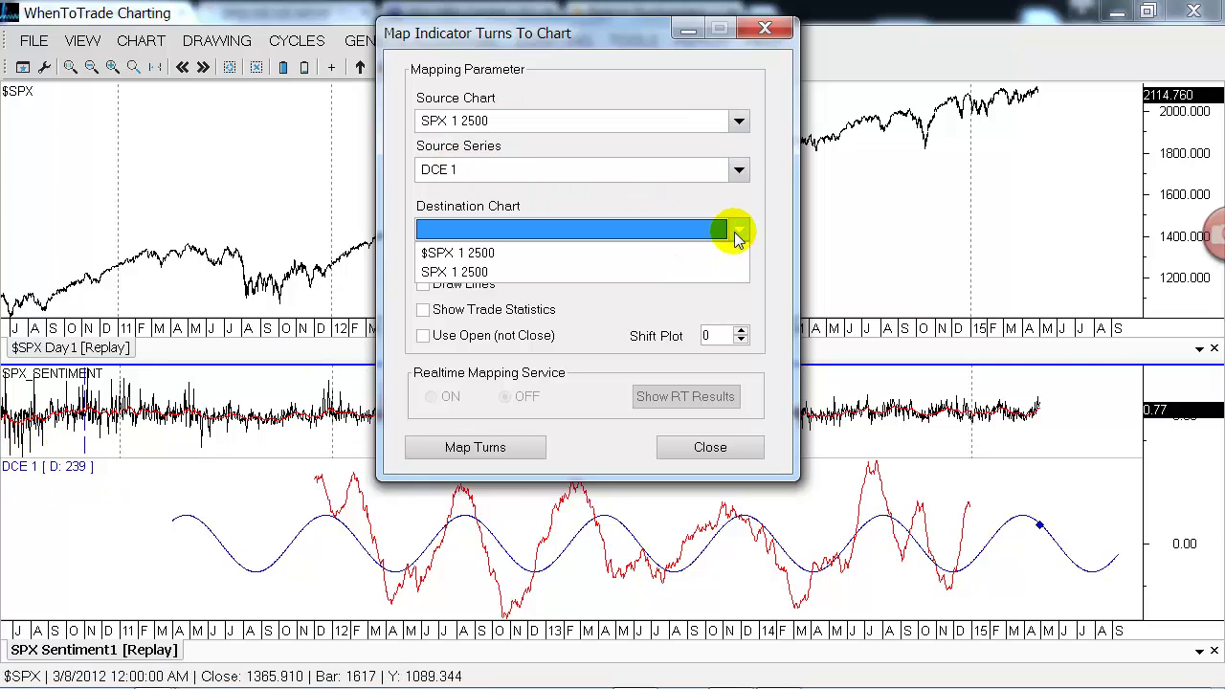
click(689, 253)
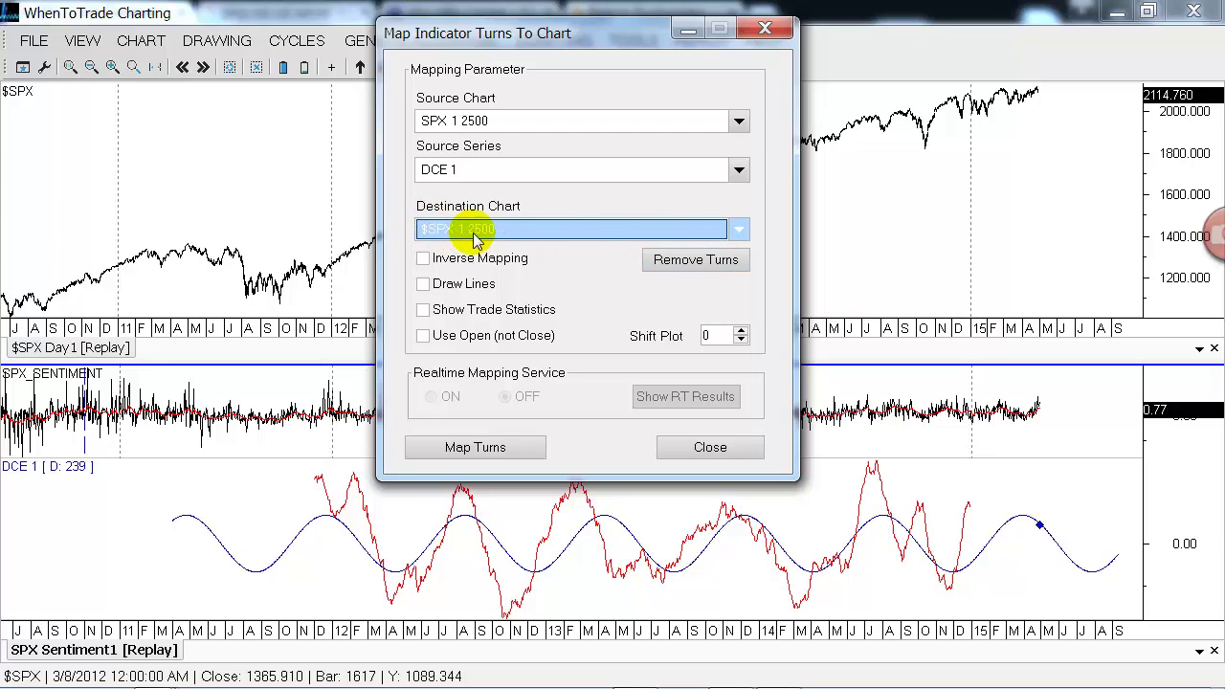
click(439, 285)
click(453, 312)
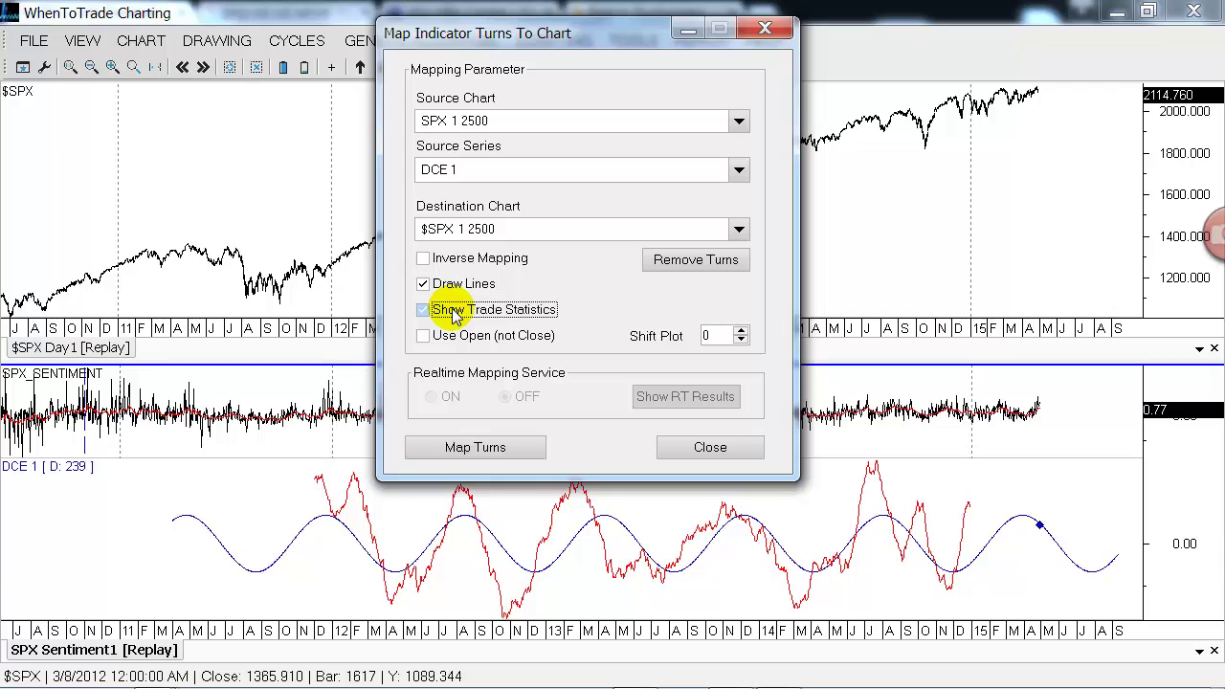
drag(627, 32, 1224, 242)
click(693, 501)
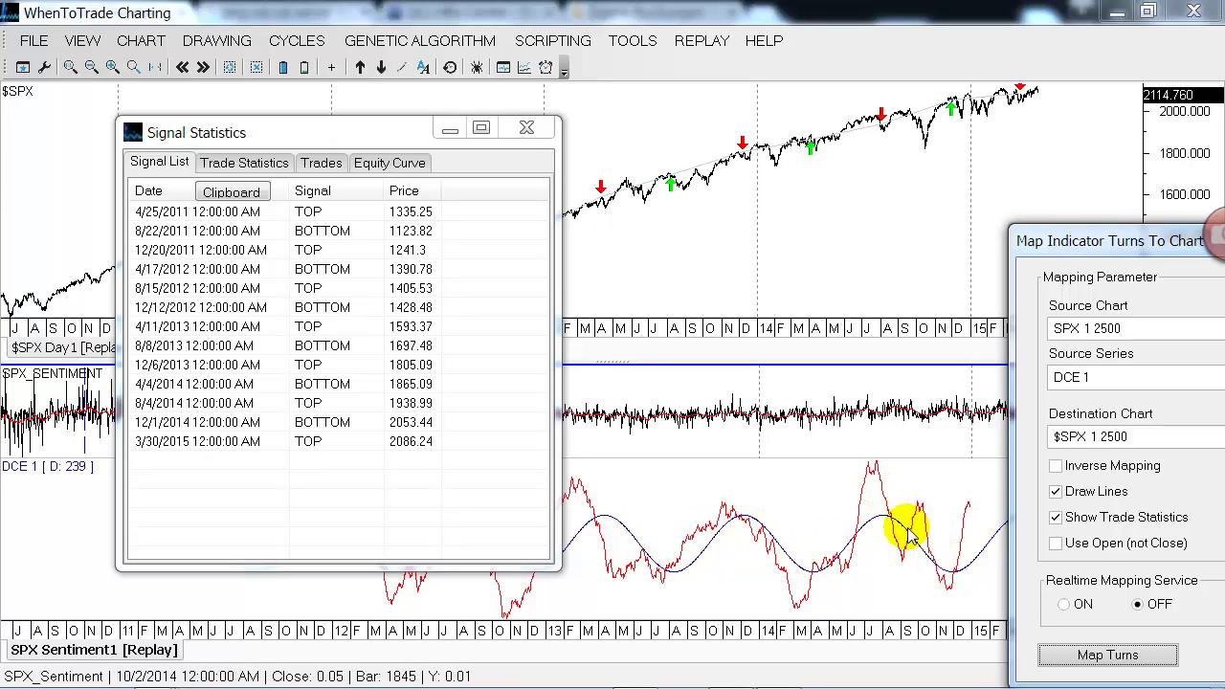
Review the trade statistics of the unshifted turn mapping, focusing on the accuracy figure, and close the statistics window
drag(363, 133, 797, 253)
click(691, 287)
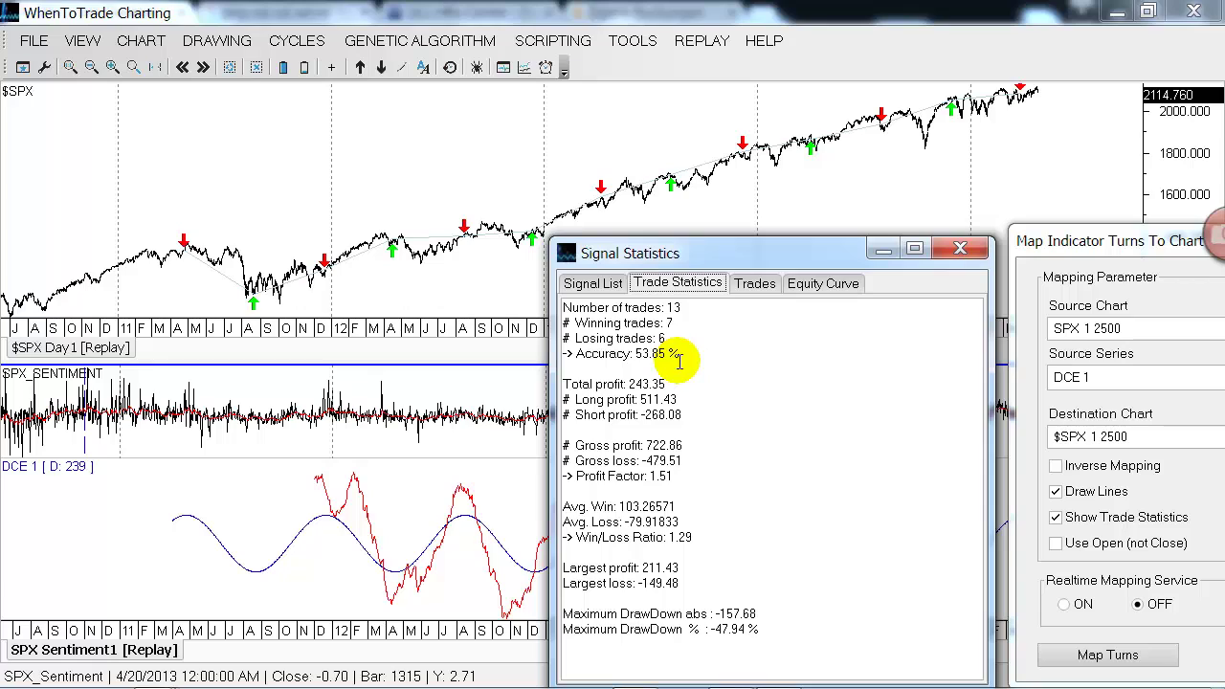
drag(678, 356, 567, 359)
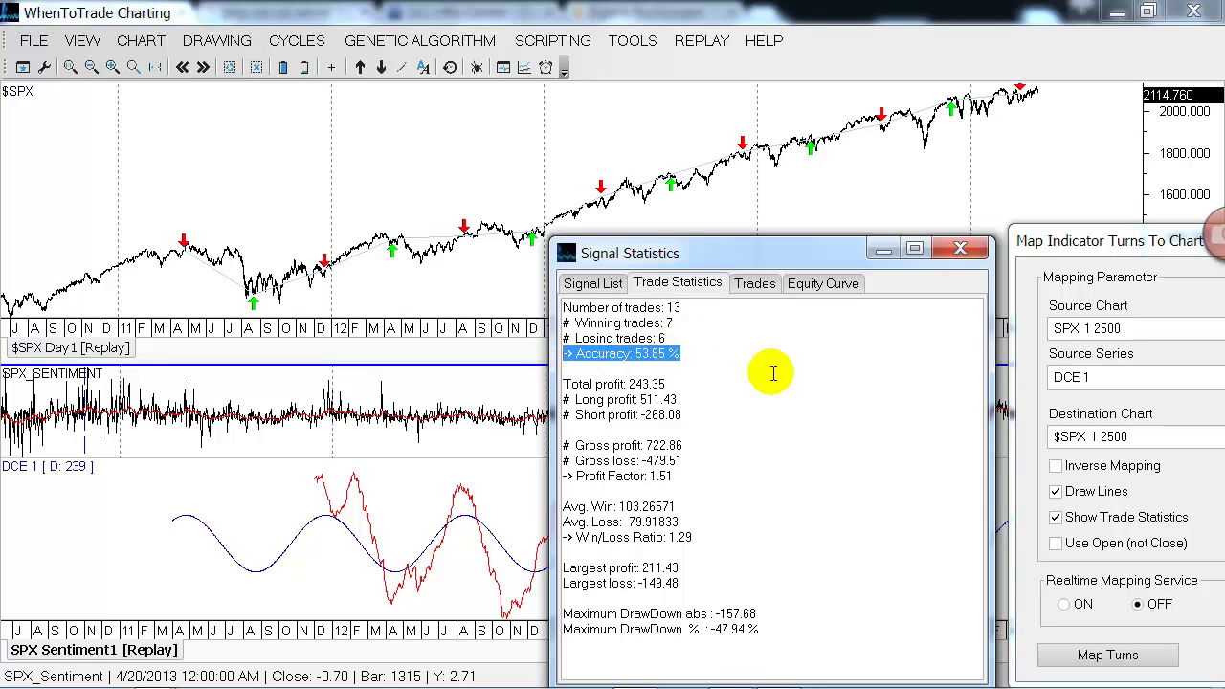
drag(796, 252, 352, 177)
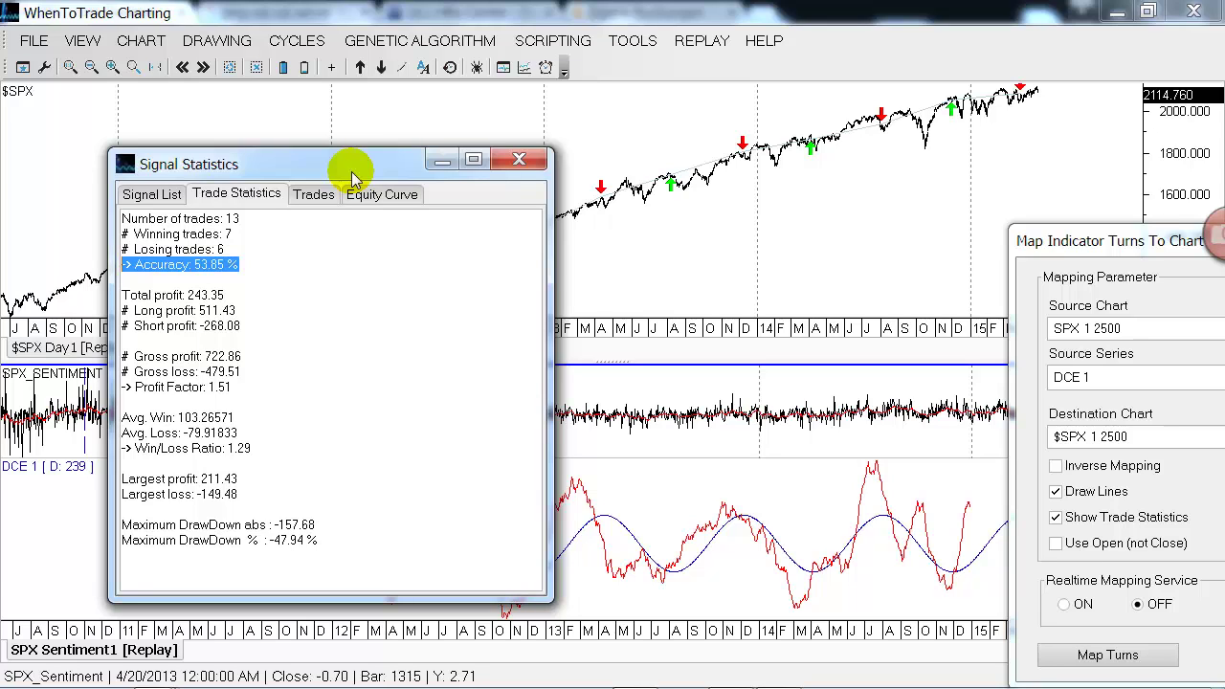
click(524, 159)
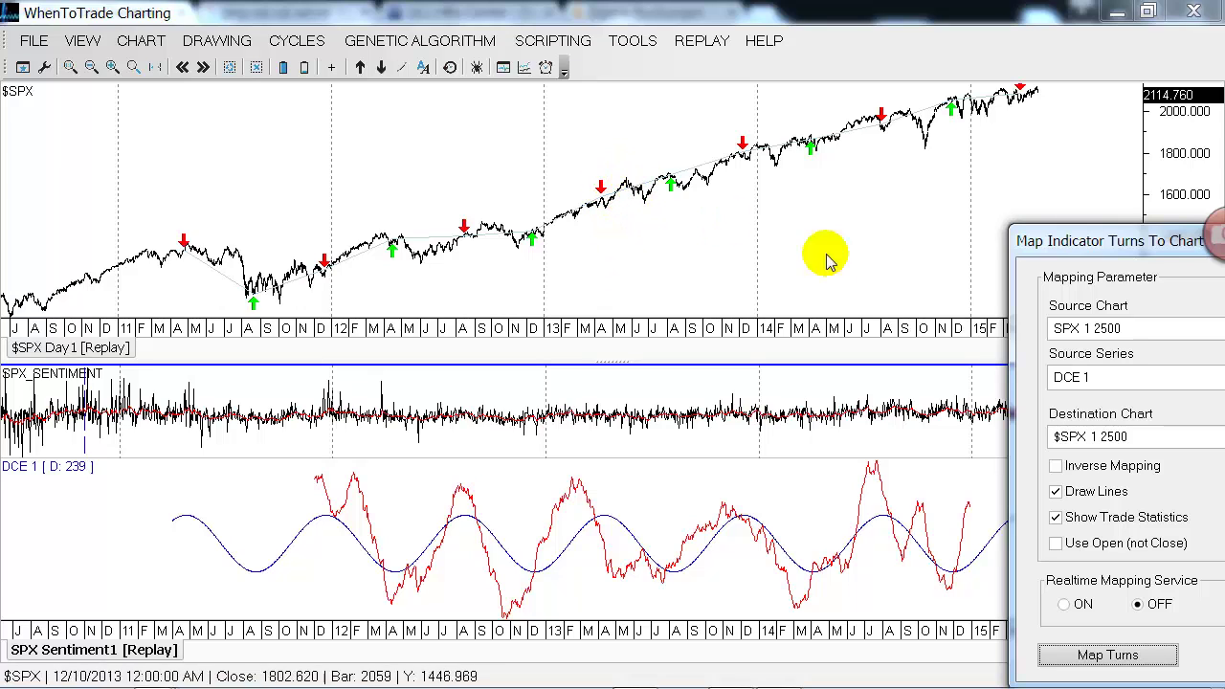
Set the shift plot to 10, remove the existing turns and map the cycle turns onto $SPX again
drag(1148, 247, 774, 207)
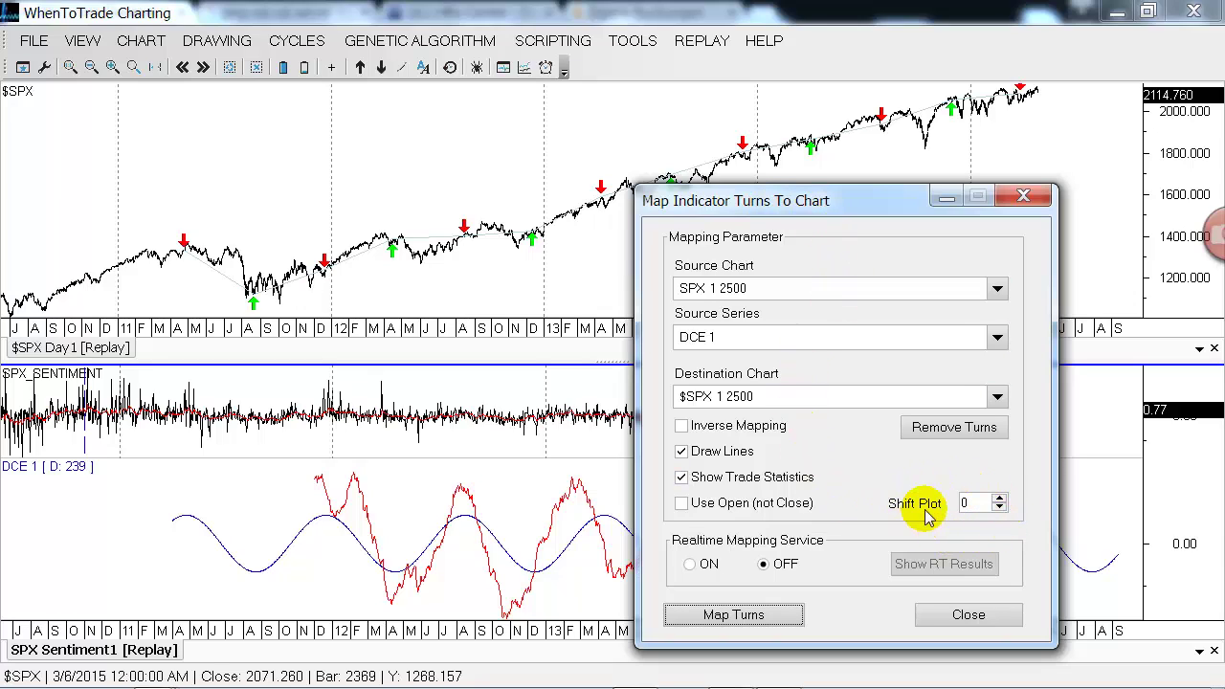
double_click(962, 502)
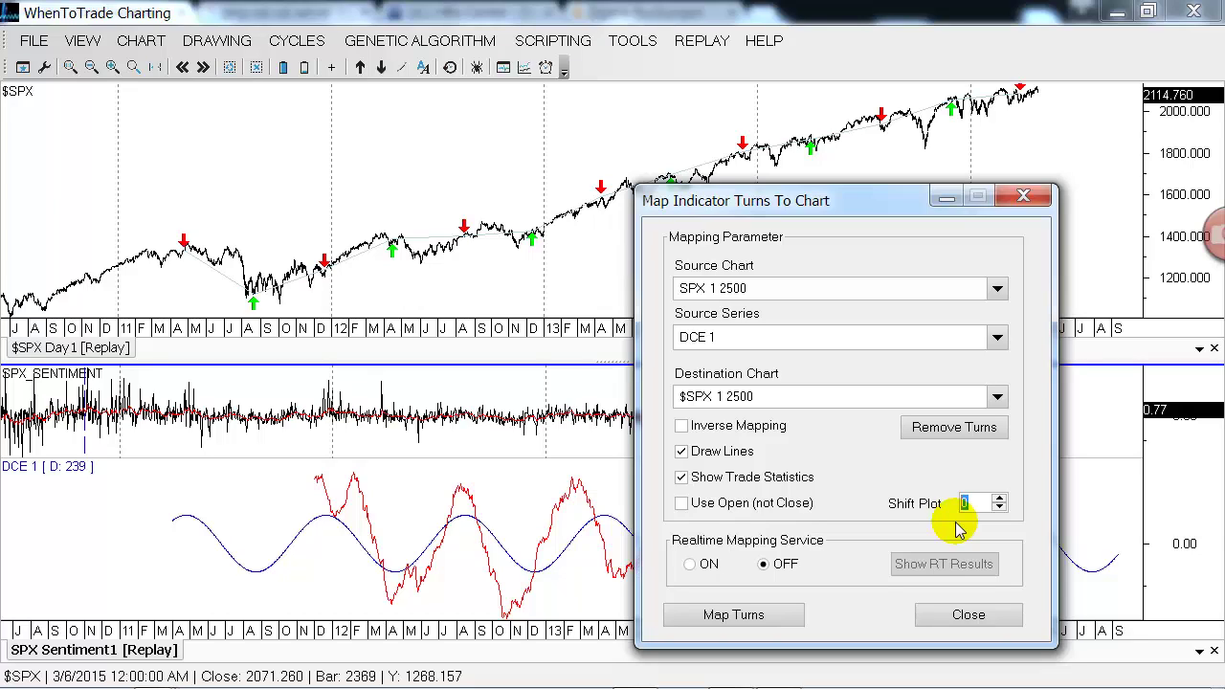
text(20)
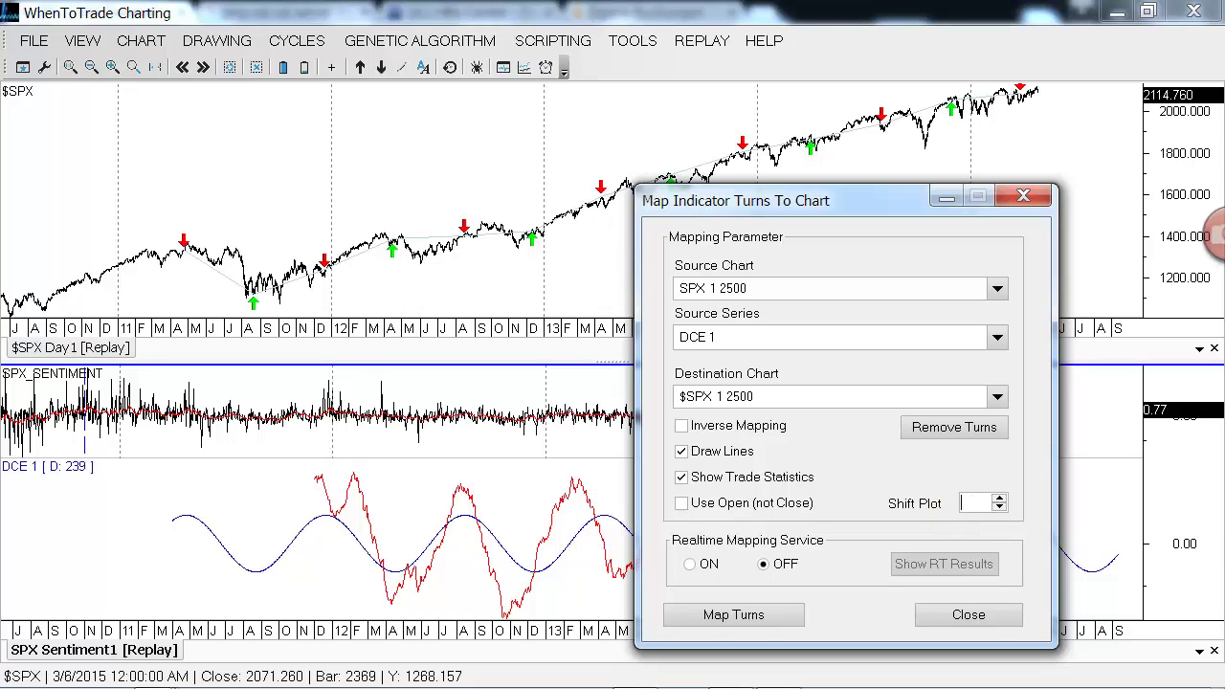
text(0)
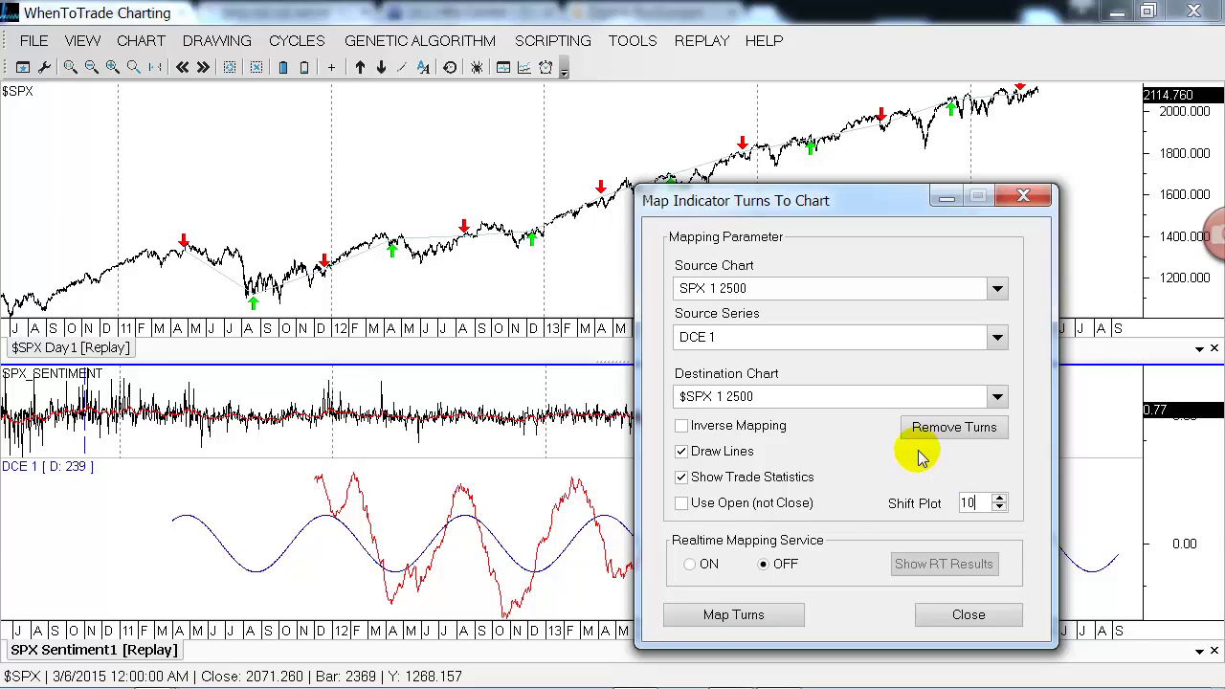
click(965, 429)
click(793, 620)
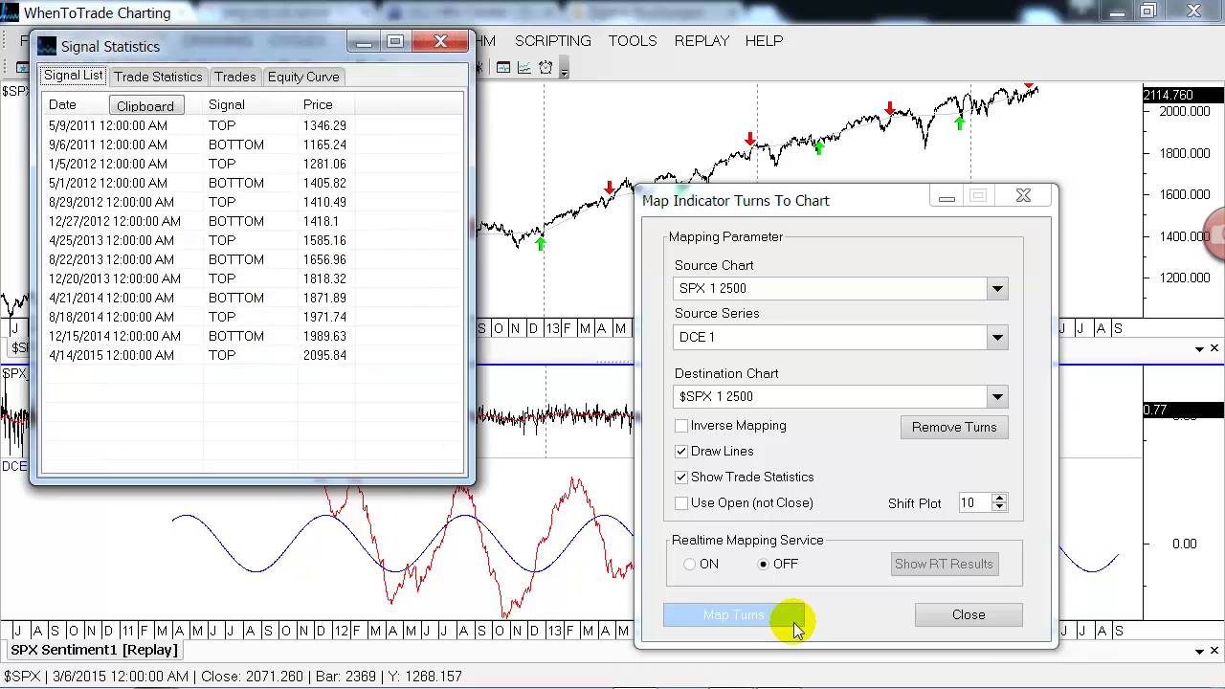
Check the accuracy in the trade statistics for the mapping shifted by 10, and close the statistics window
drag(287, 33, 693, 287)
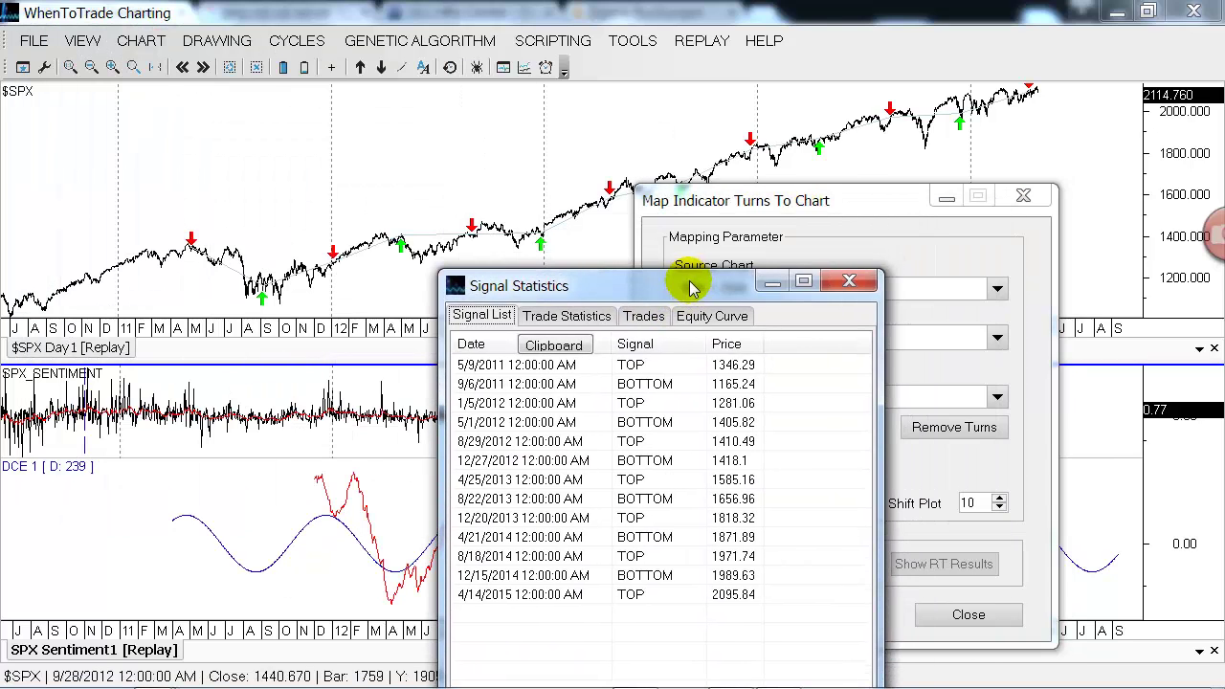
click(567, 316)
drag(569, 387, 459, 402)
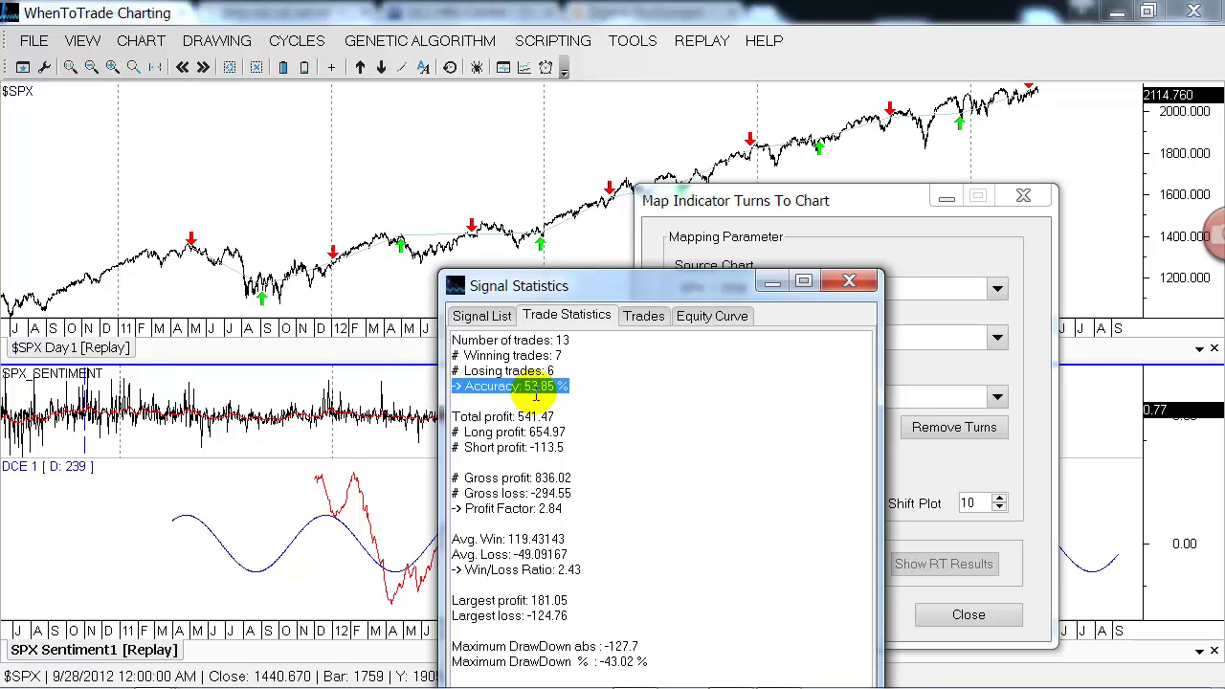
click(848, 280)
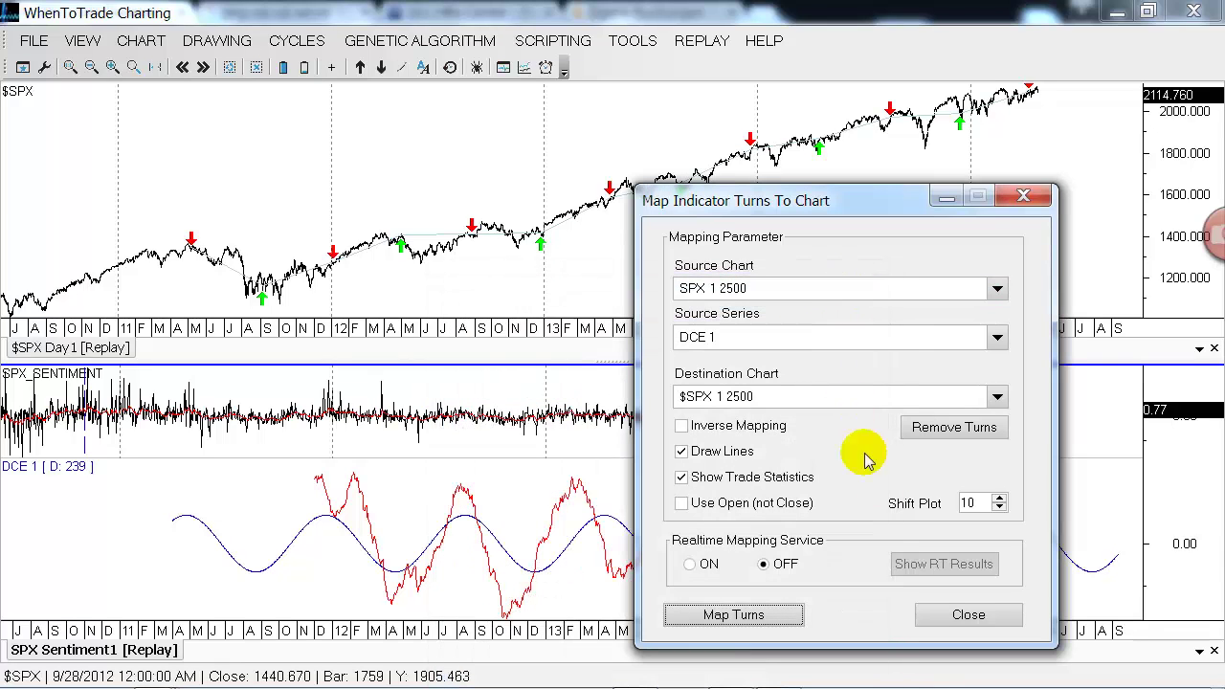
Replace the mapped turns on $SPX with a new mapping that uses a shift plot of 20
double_click(968, 502)
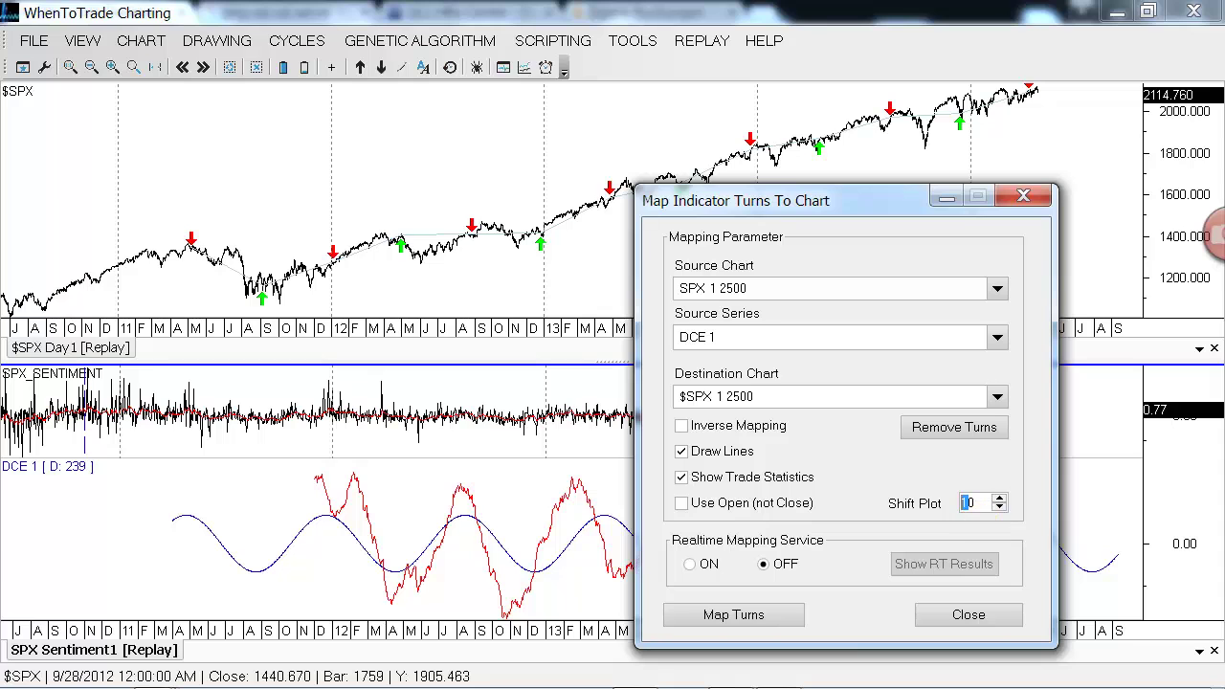
text(20)
click(957, 431)
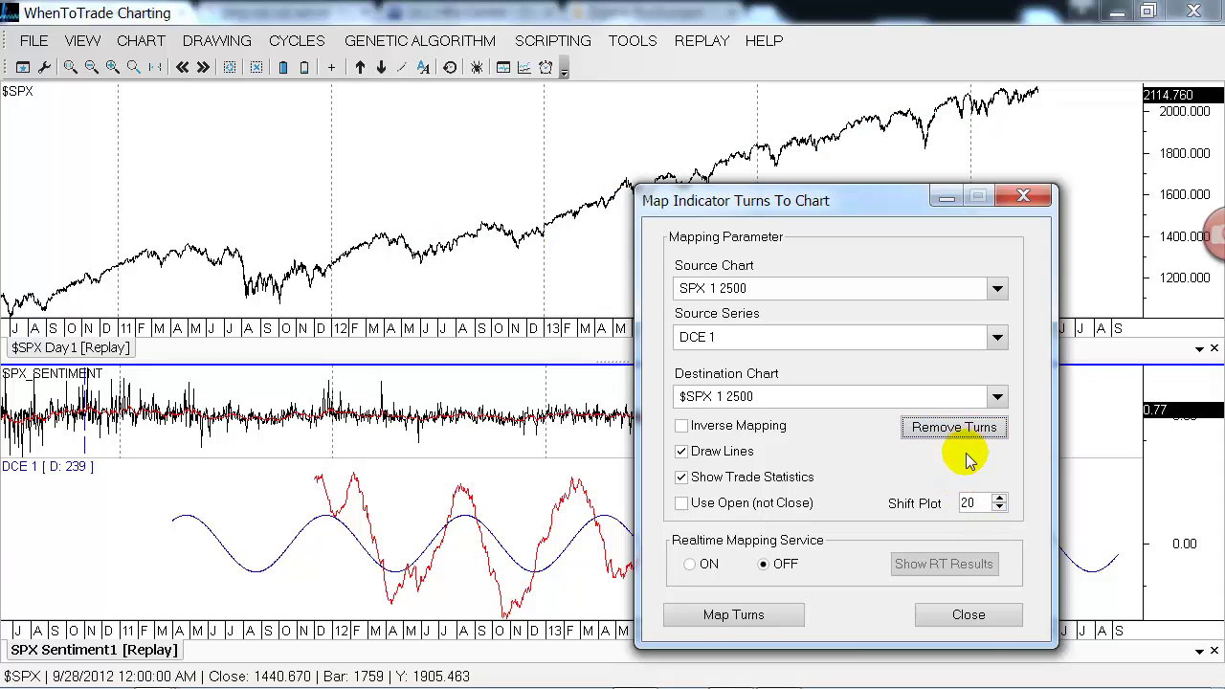
click(784, 618)
Examine the trade statistics for the mapping shifted by 20, especially the accuracy, and dismiss them
drag(350, 81, 558, 325)
click(509, 349)
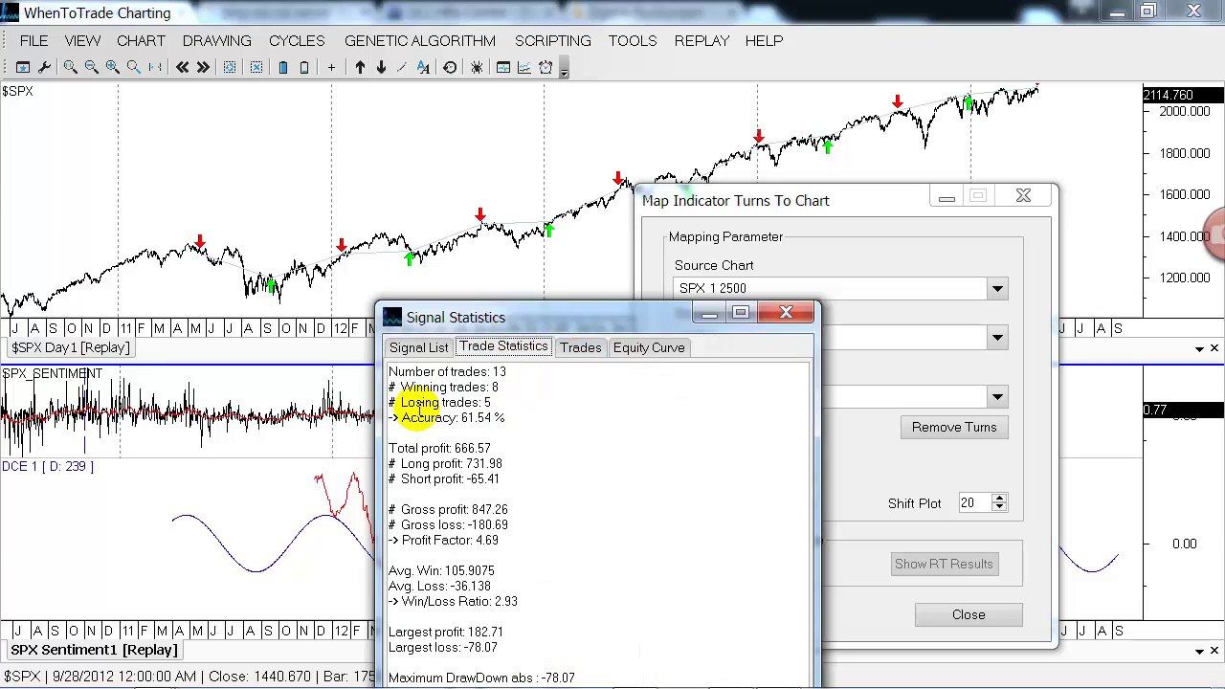
drag(391, 421, 506, 418)
click(506, 418)
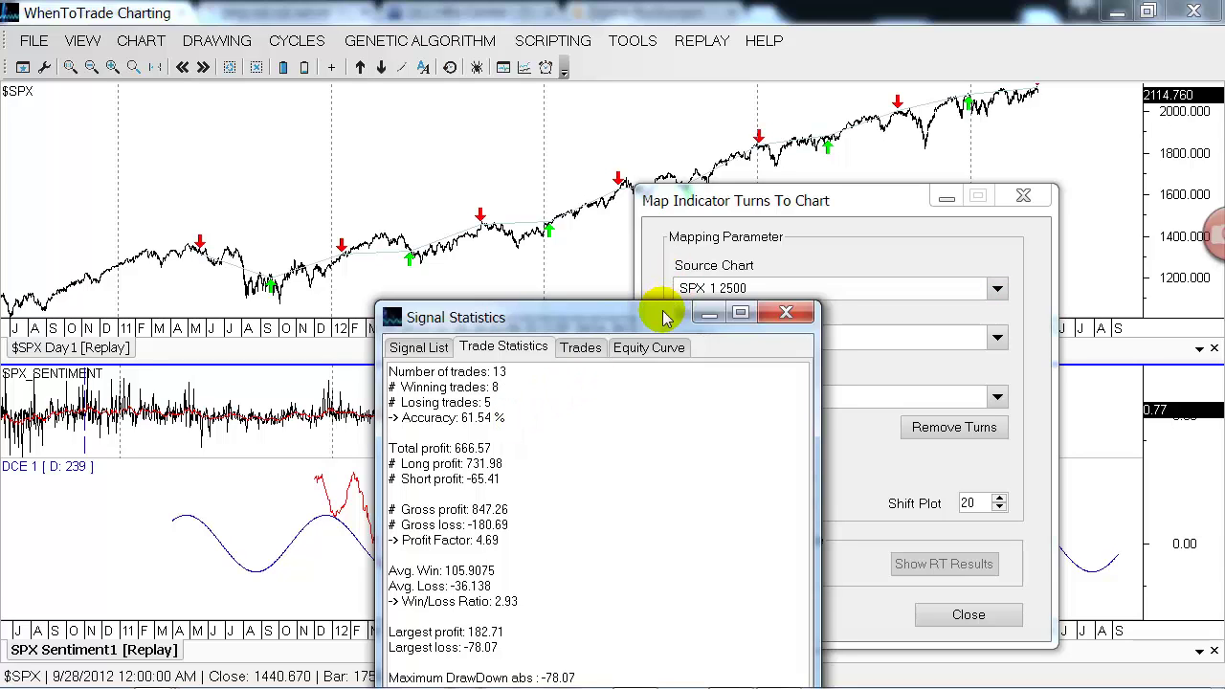
drag(678, 309, 642, 259)
click(750, 262)
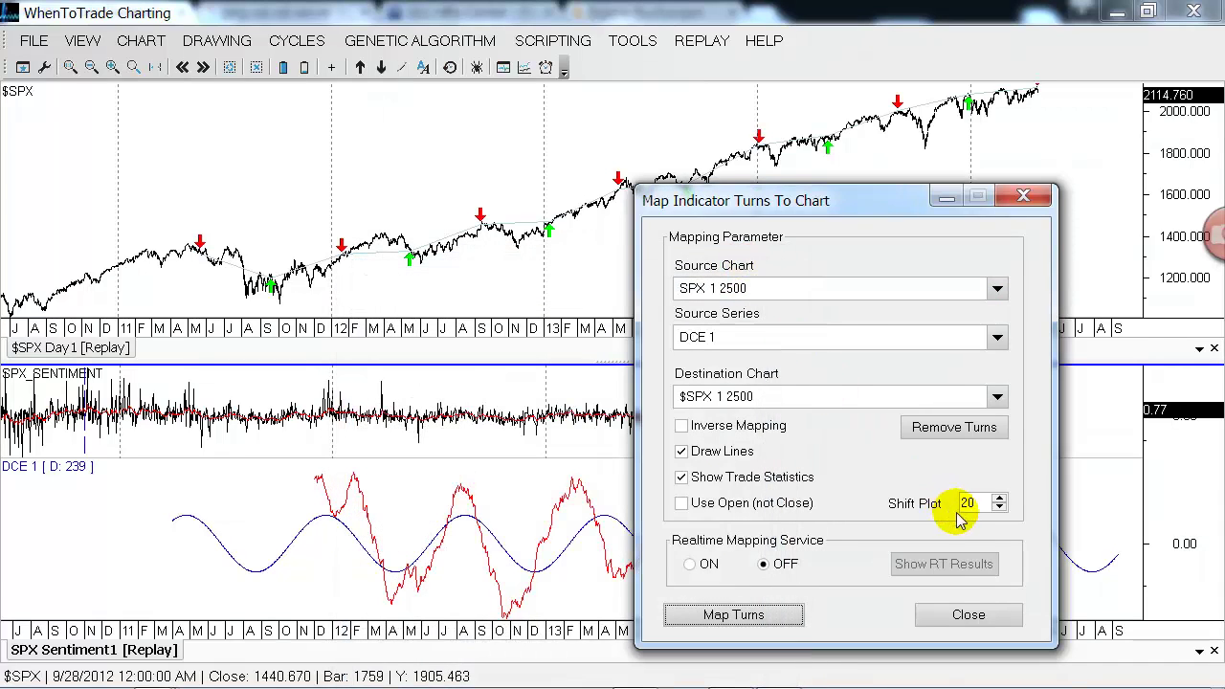
Set the shift plot to 28, remove the previous turns and remap the sentiment cycle turns onto $SPX
double_click(974, 503)
text(28)
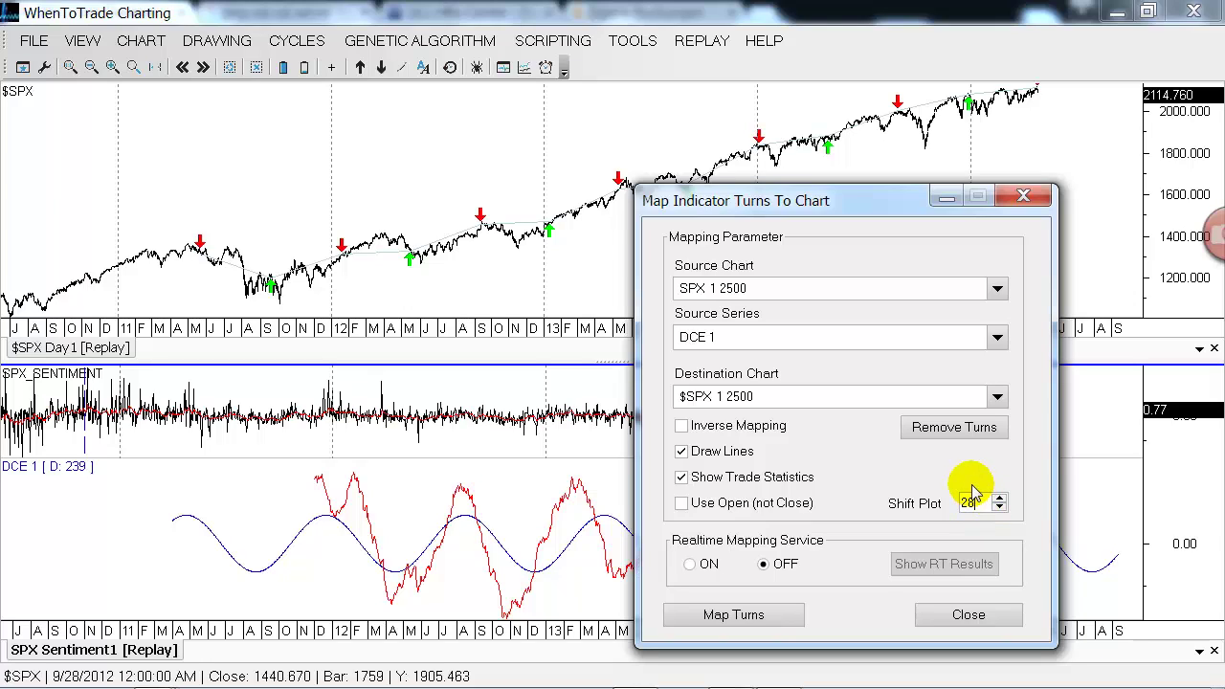
click(957, 427)
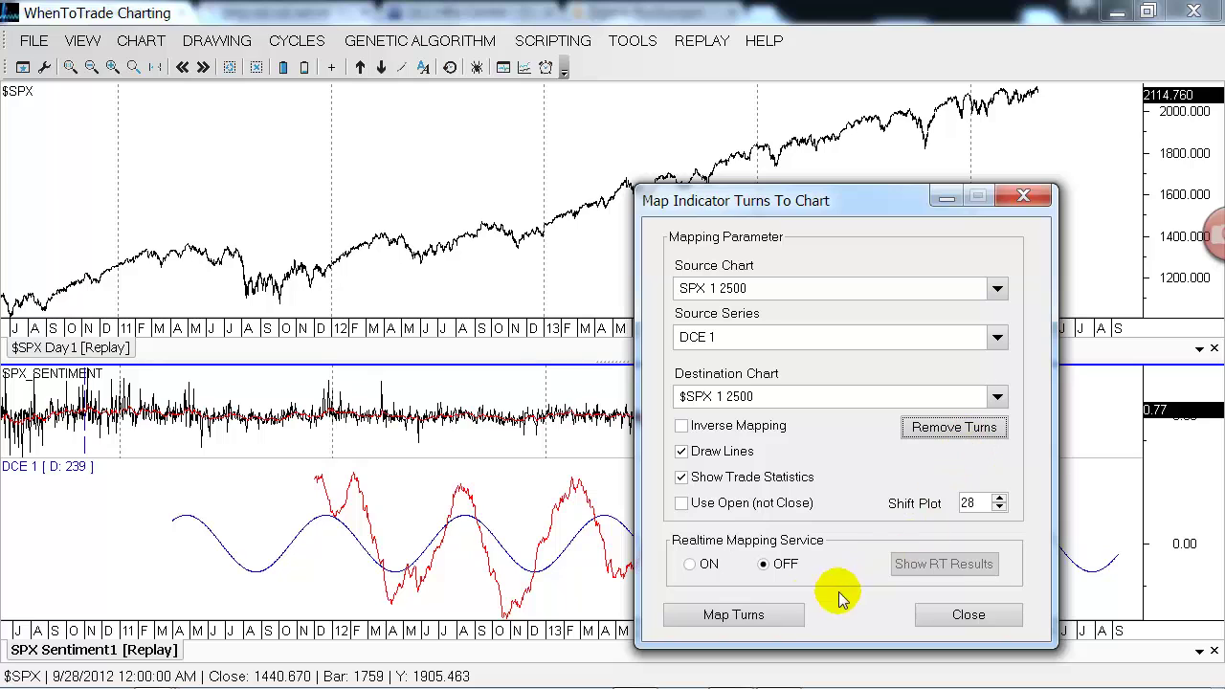
click(784, 618)
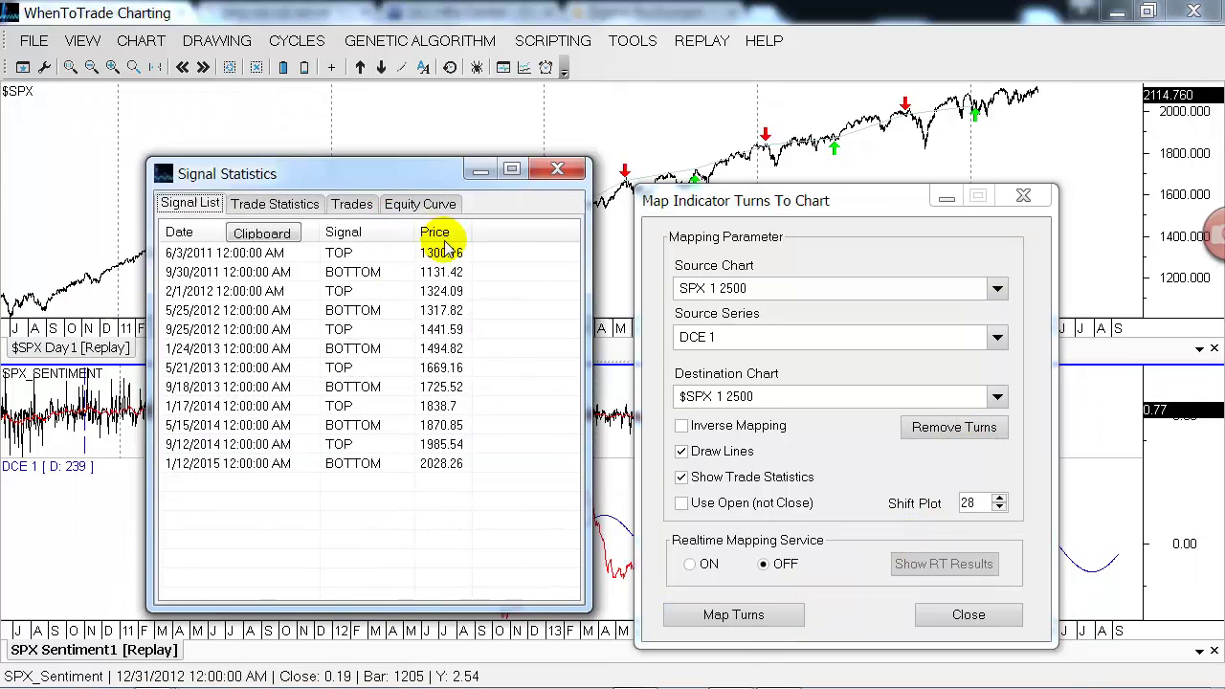
Review the trade statistics, trades and equity curve of the mapping shifted by 28, and uncover the mapped turns on the $SPX chart
drag(377, 172, 547, 333)
click(459, 364)
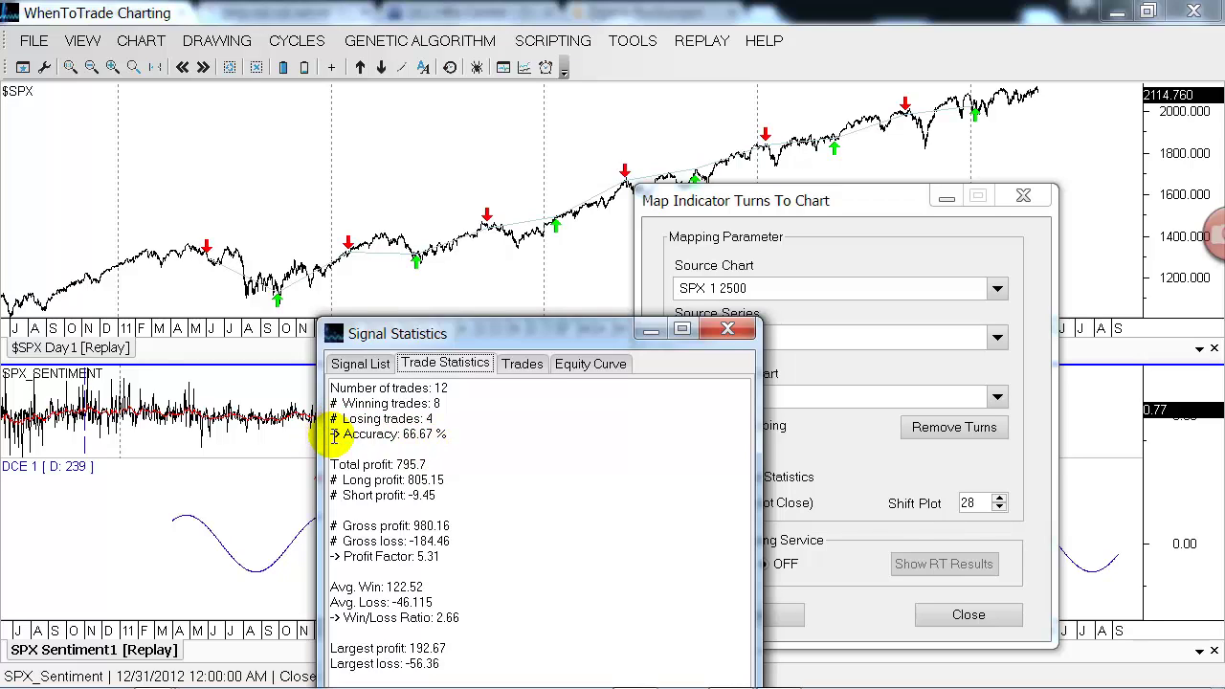
drag(329, 433, 453, 457)
click(453, 456)
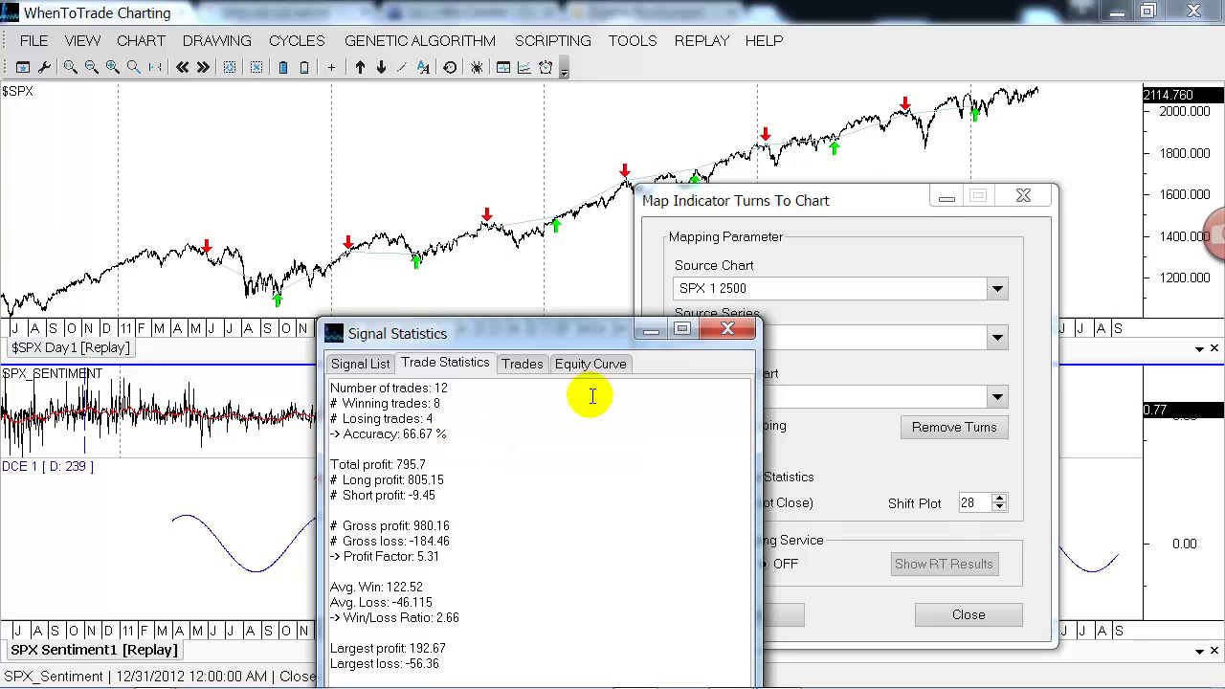
click(538, 363)
click(584, 363)
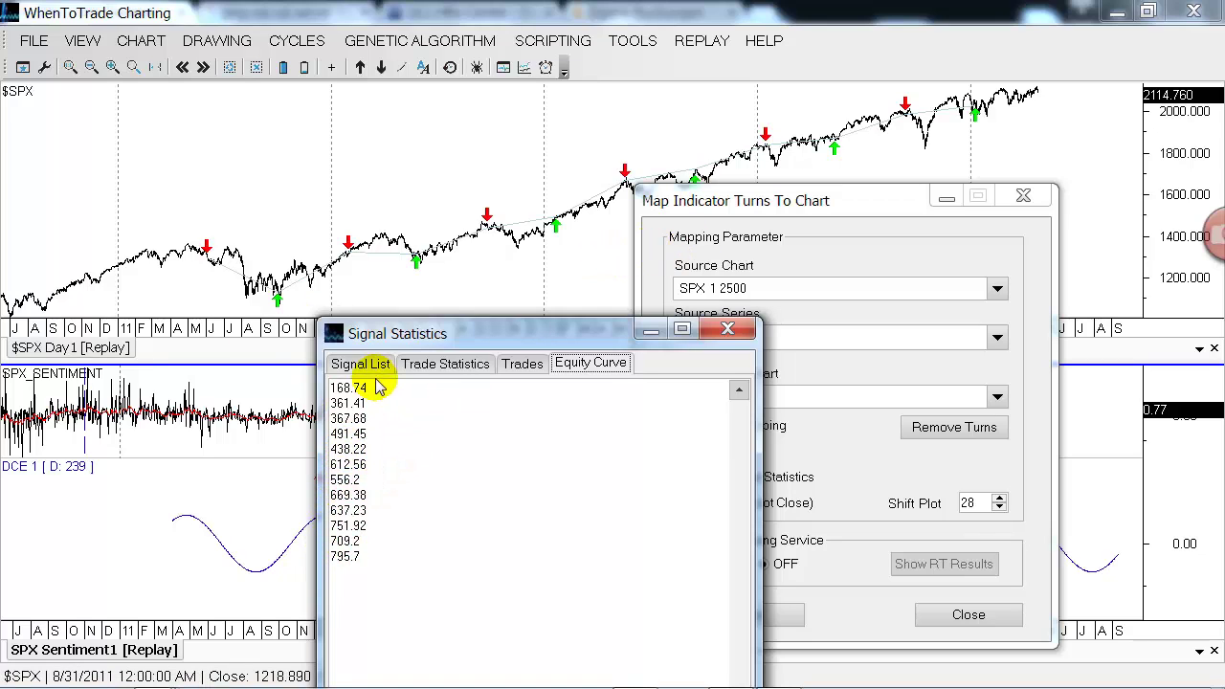
click(850, 210)
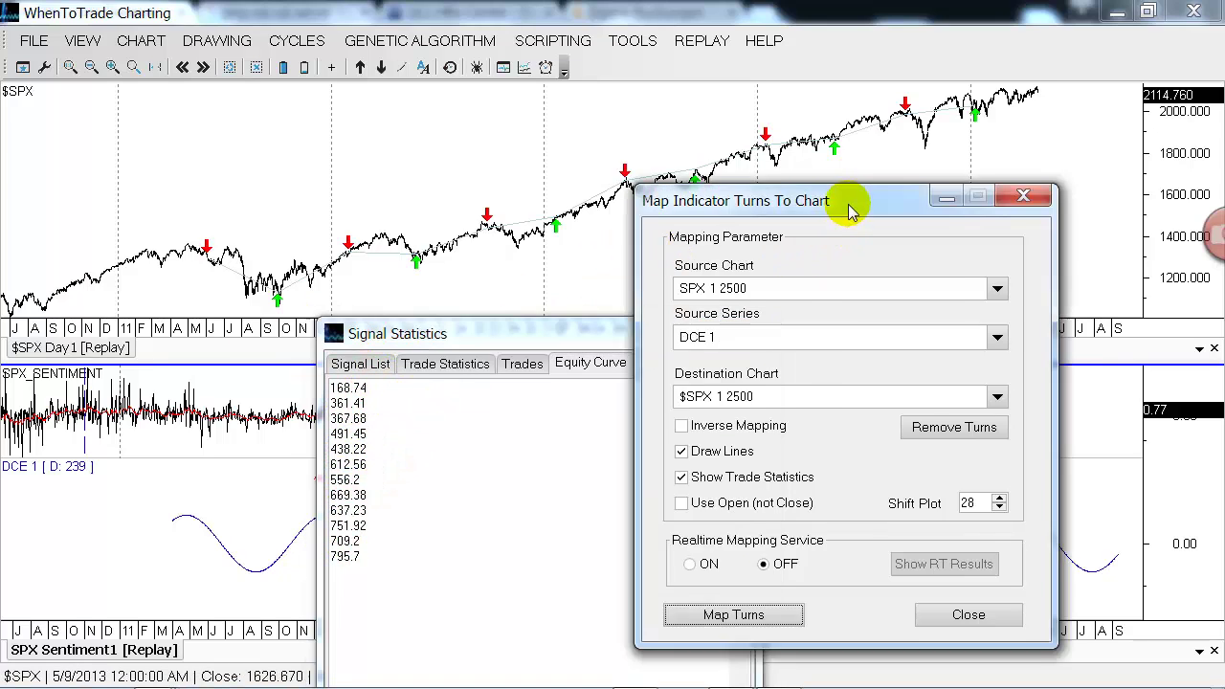
drag(851, 210, 982, 342)
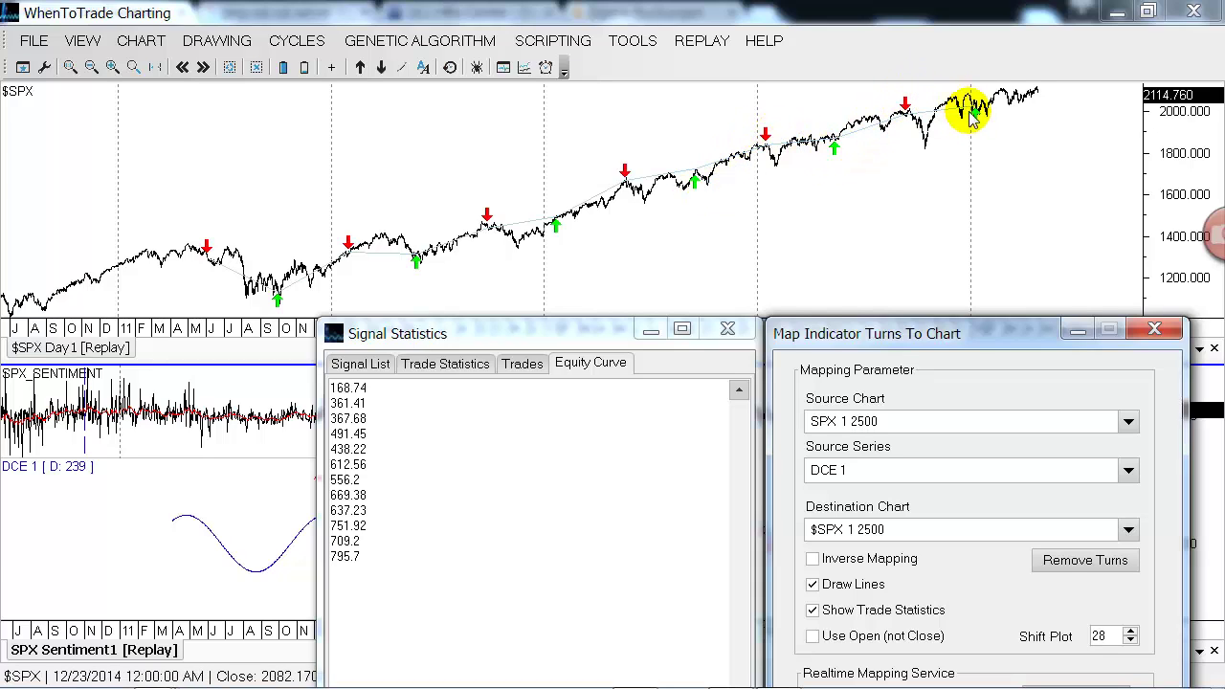
Bring the Map Indicator Turns To Chart dialog back into view and close it to uncover both charts
click(1189, 134)
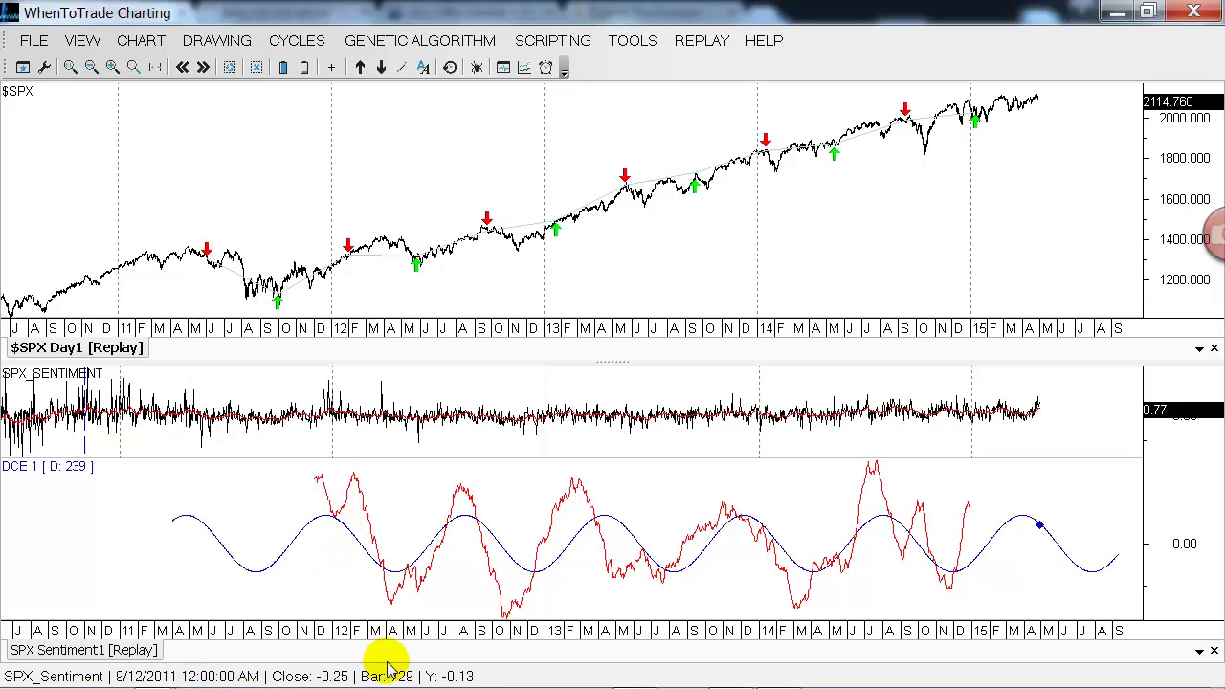
mouse_move(495, 678)
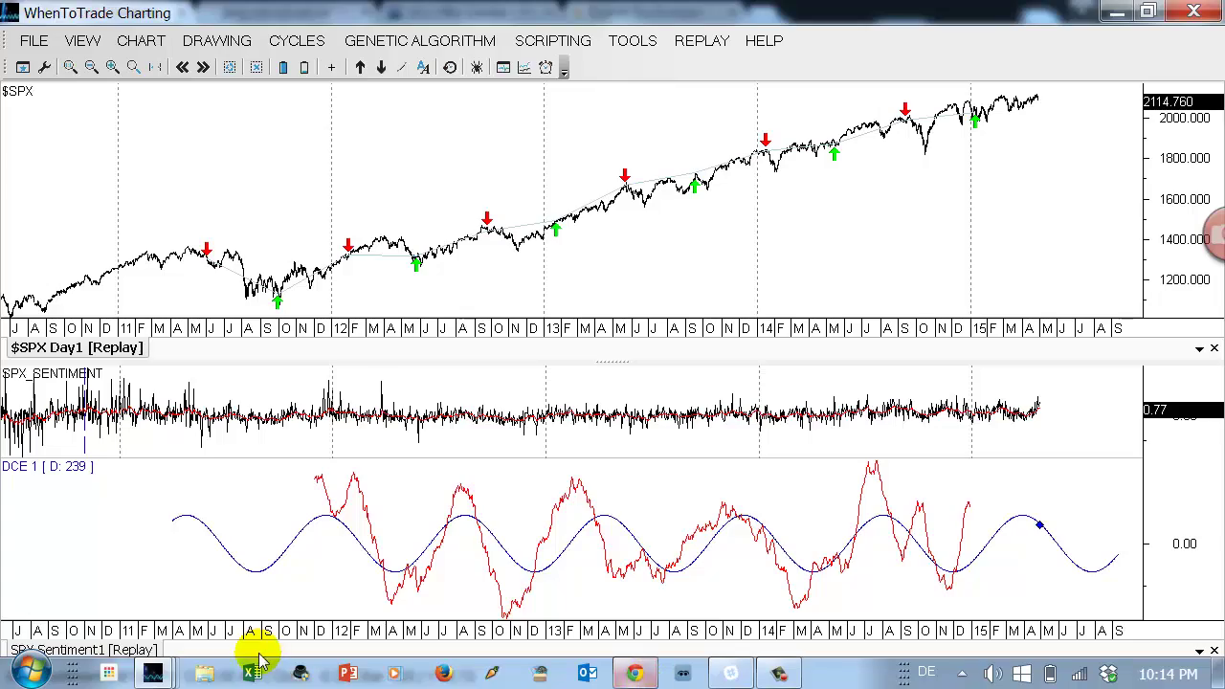
mouse_move(171, 666)
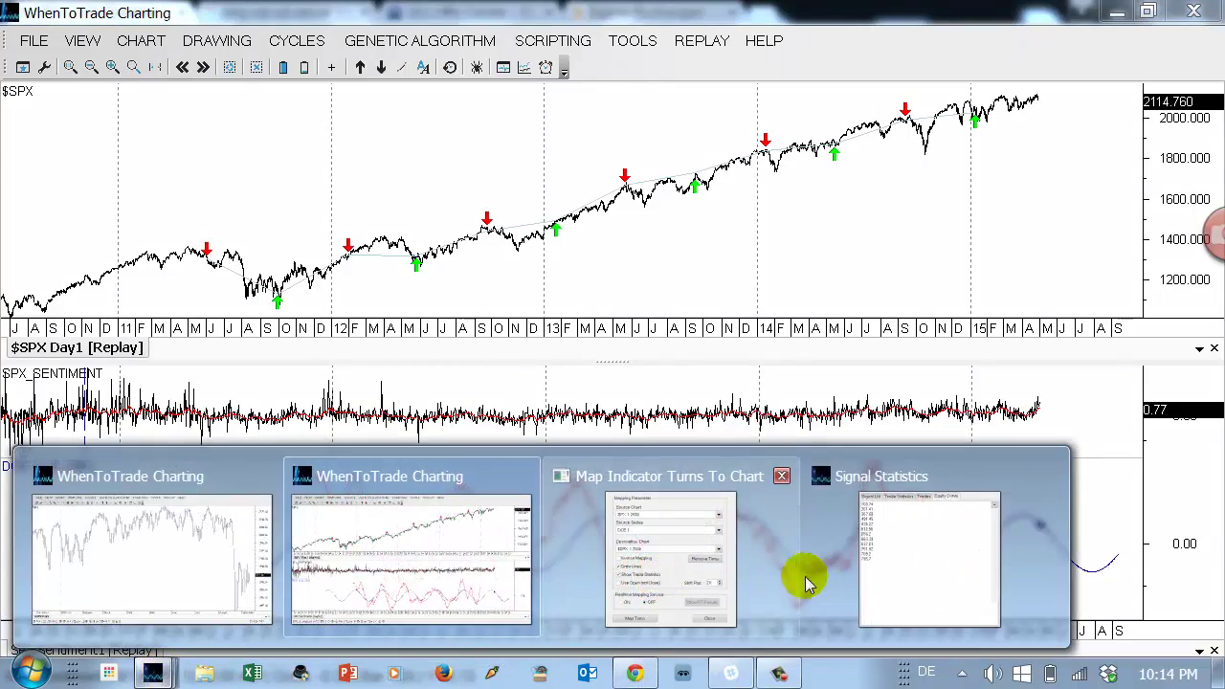
click(705, 561)
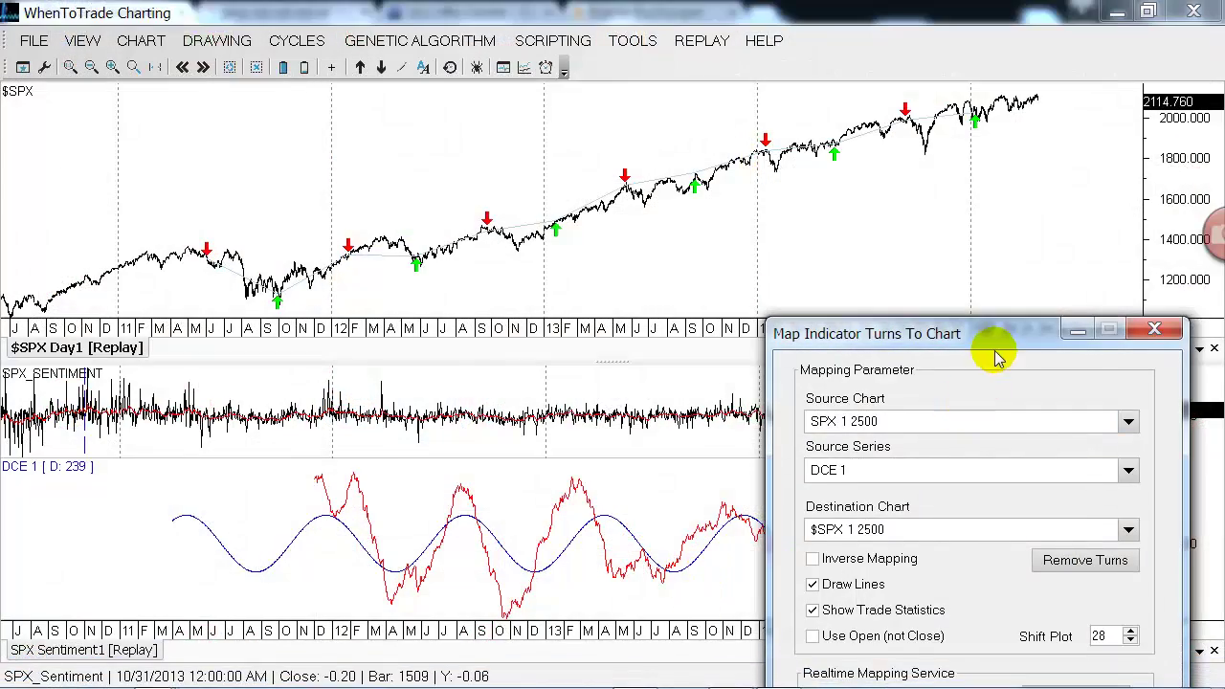
drag(996, 335, 421, 196)
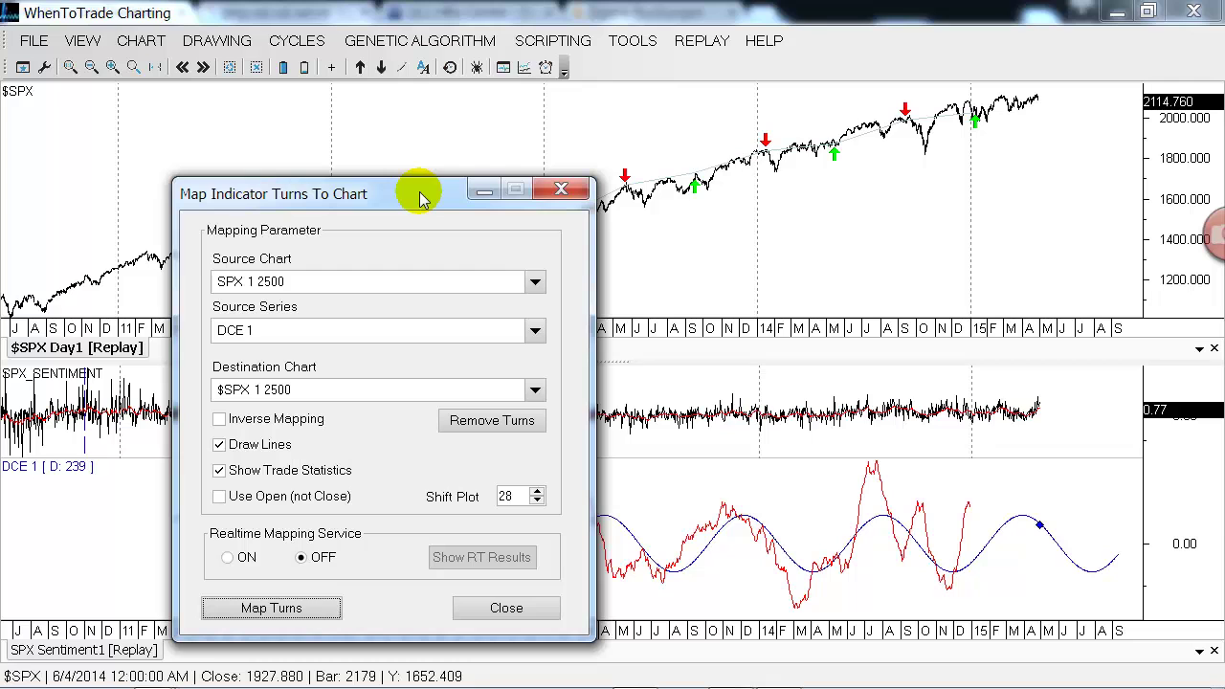
click(555, 190)
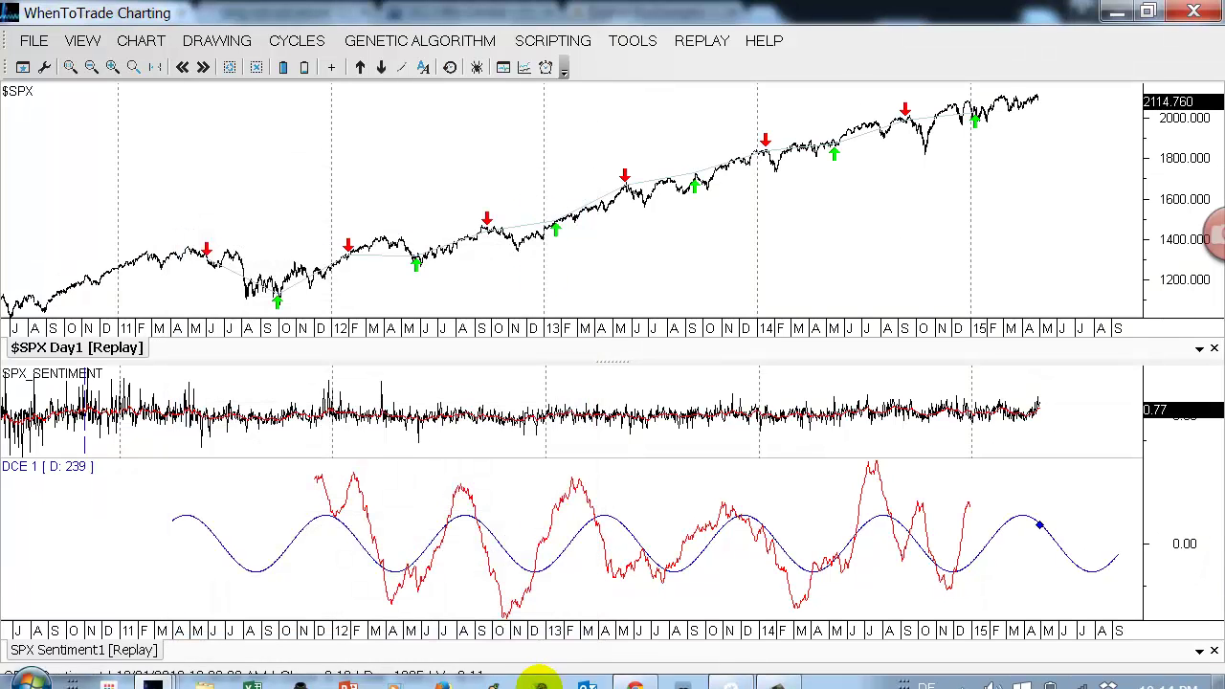
Switch to Chrome, examine the enlarged 28 April 2015 Social Sentiment Cycle Turns chart, and return to WhenToTrade Charting
click(634, 673)
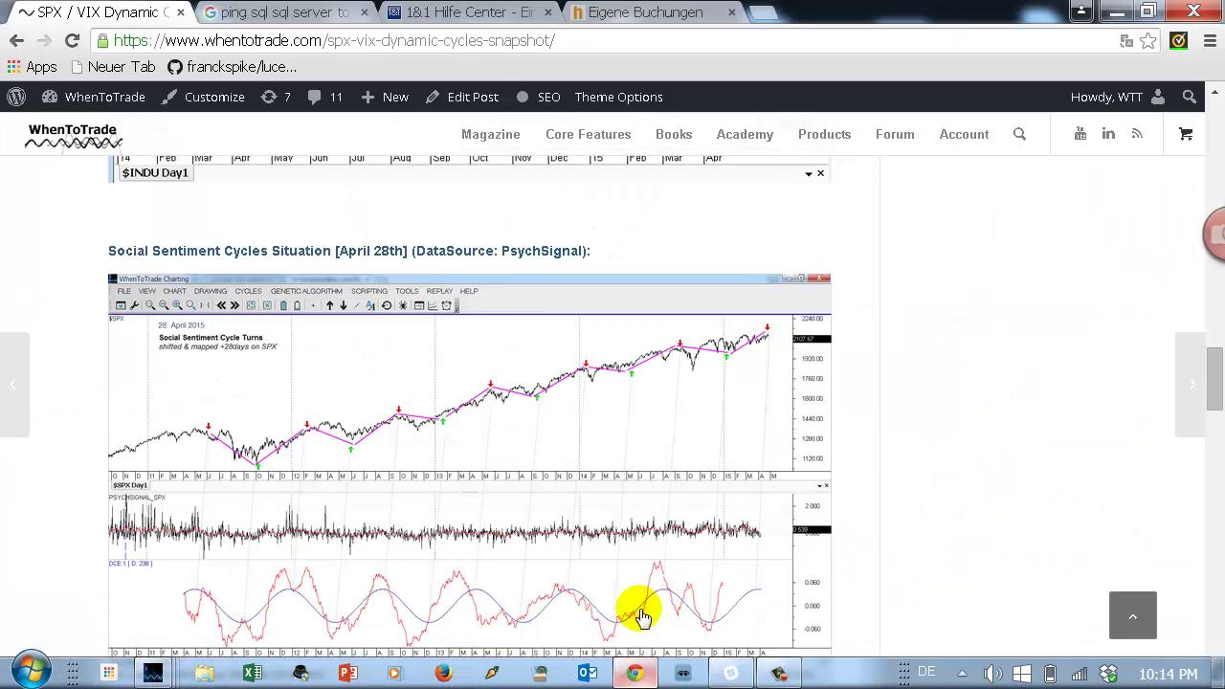
scroll(566, 374, down, 1)
click(461, 376)
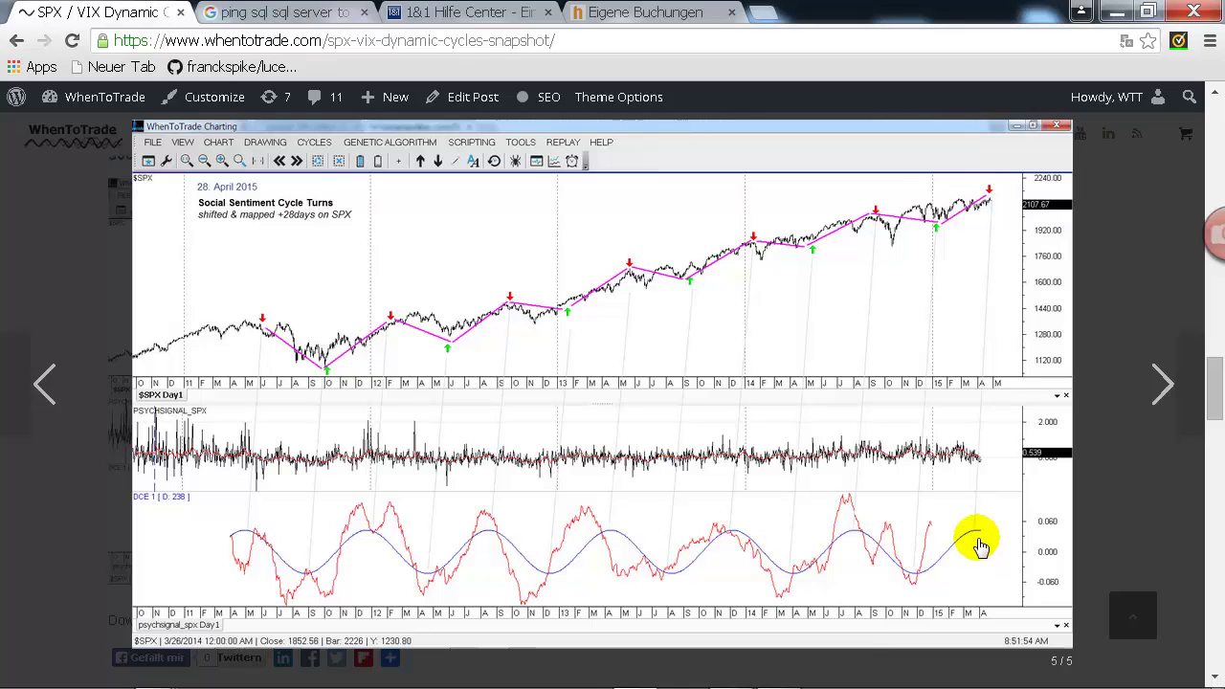
scroll(963, 470, up, 2)
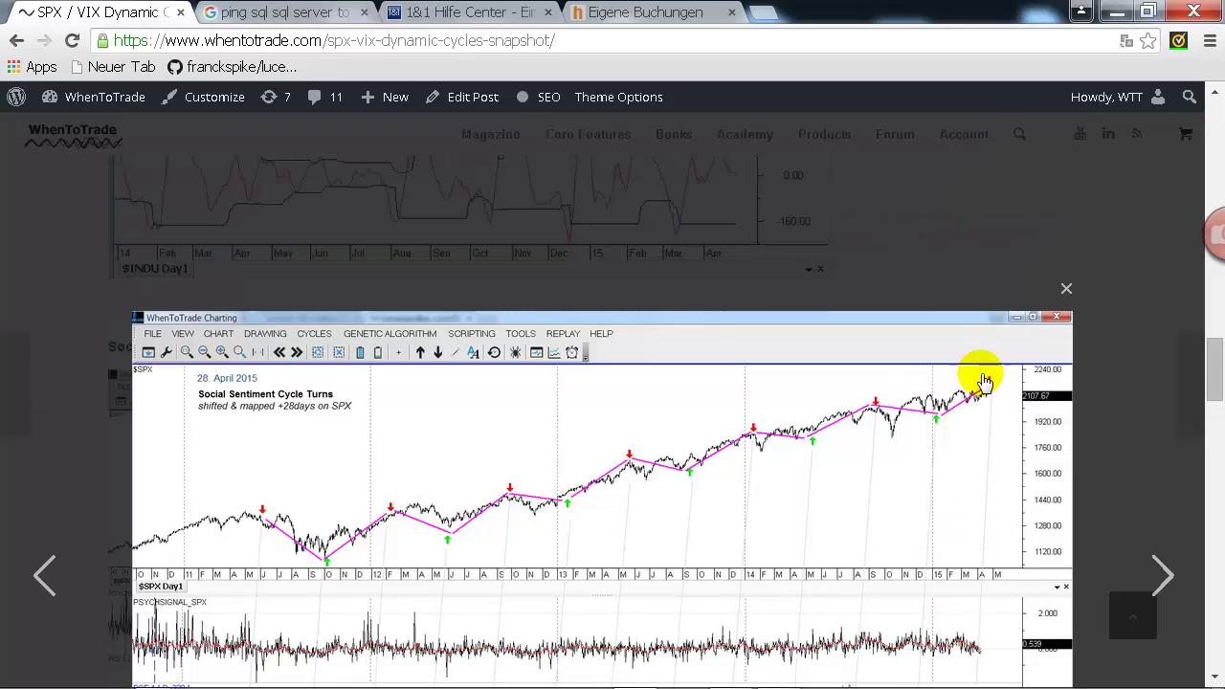
click(1064, 289)
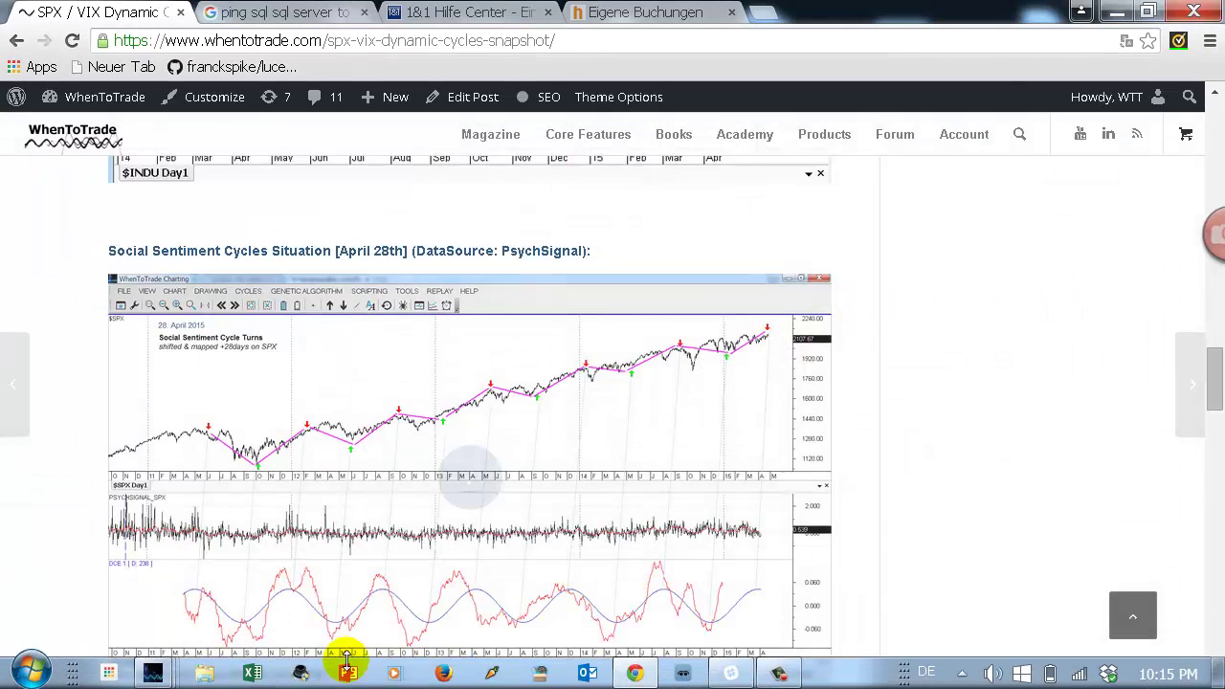
mouse_move(159, 667)
click(421, 572)
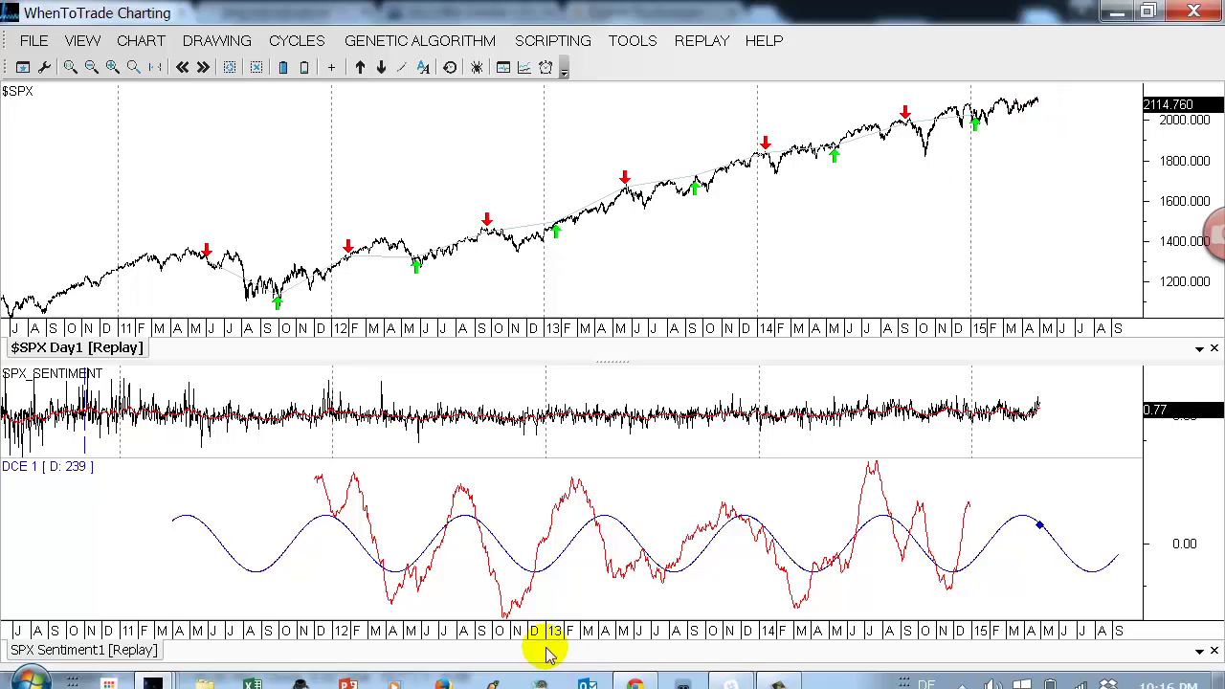
Close the leftover Signal Statistics window and return to the $SPX and sentiment charts
mouse_move(153, 673)
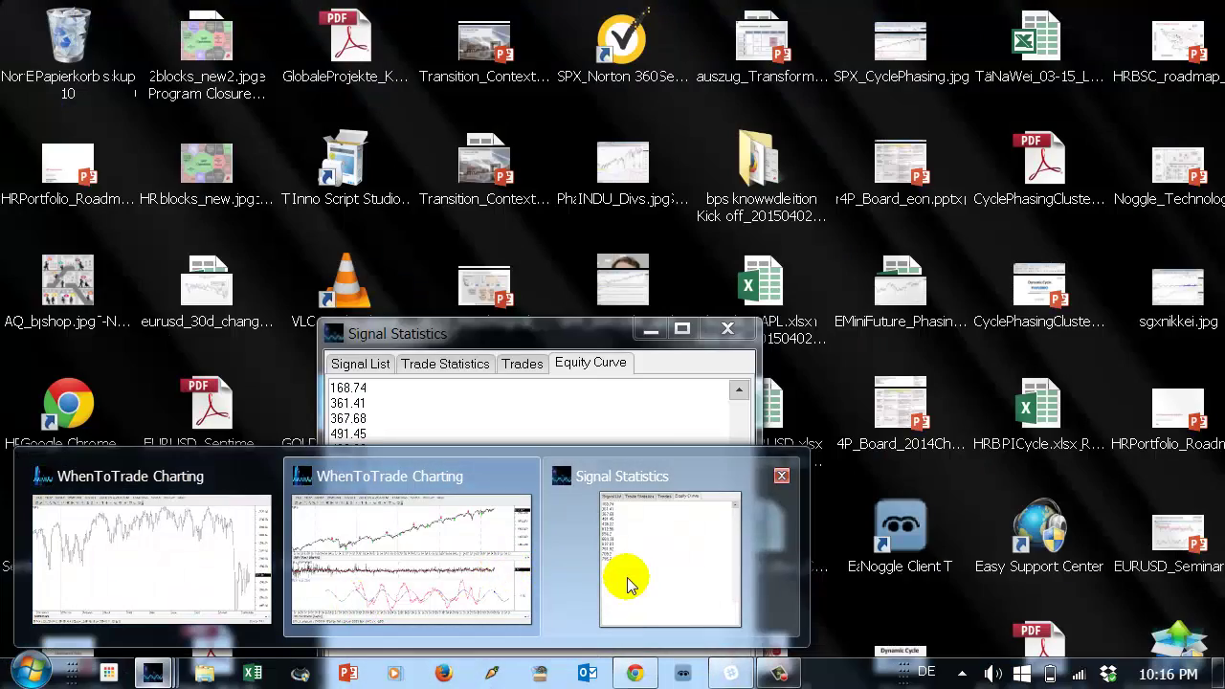
click(630, 585)
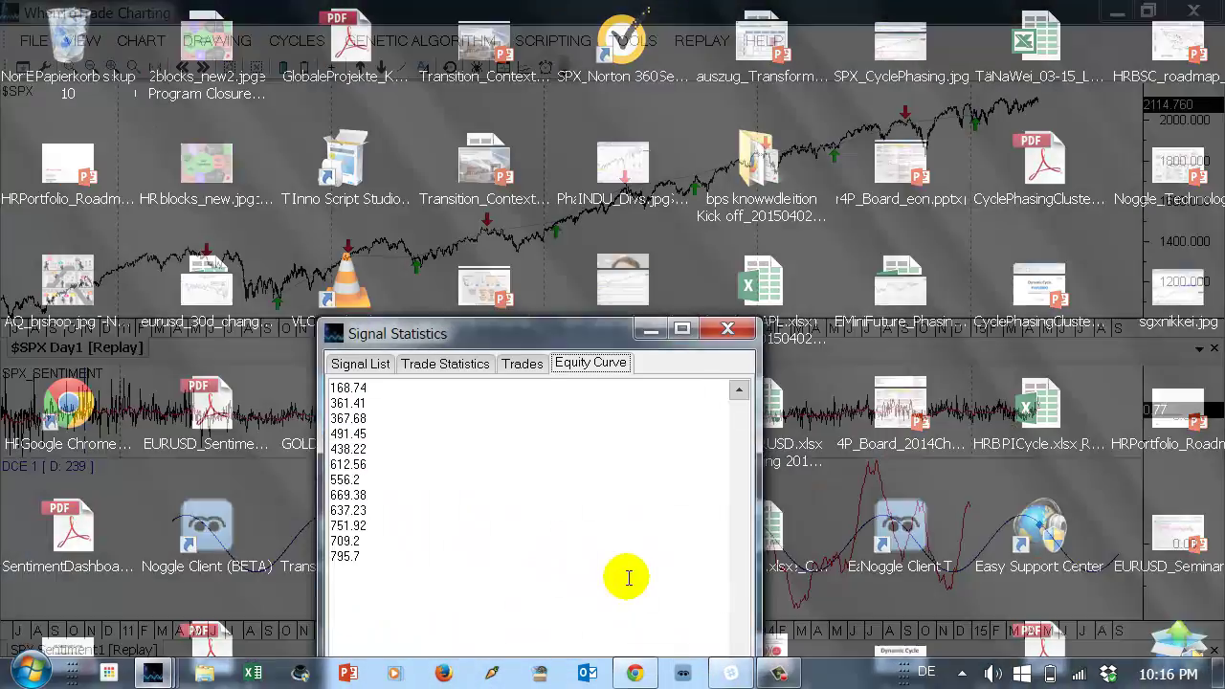
click(191, 631)
mouse_move(153, 669)
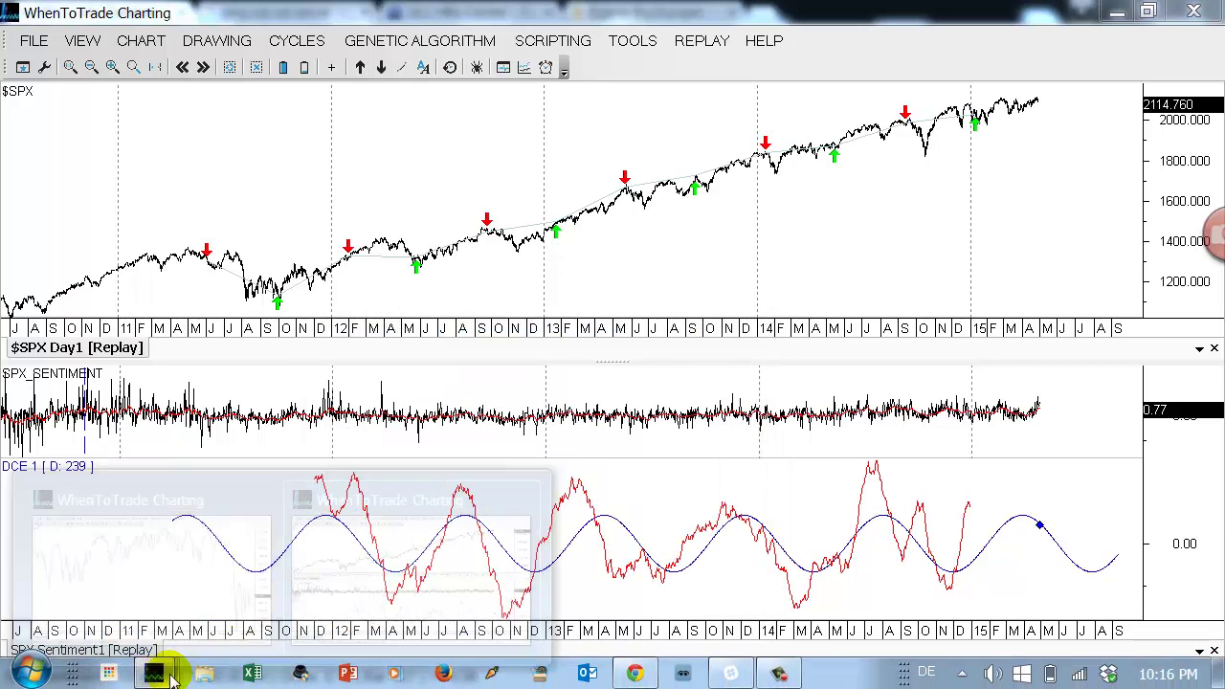
click(383, 580)
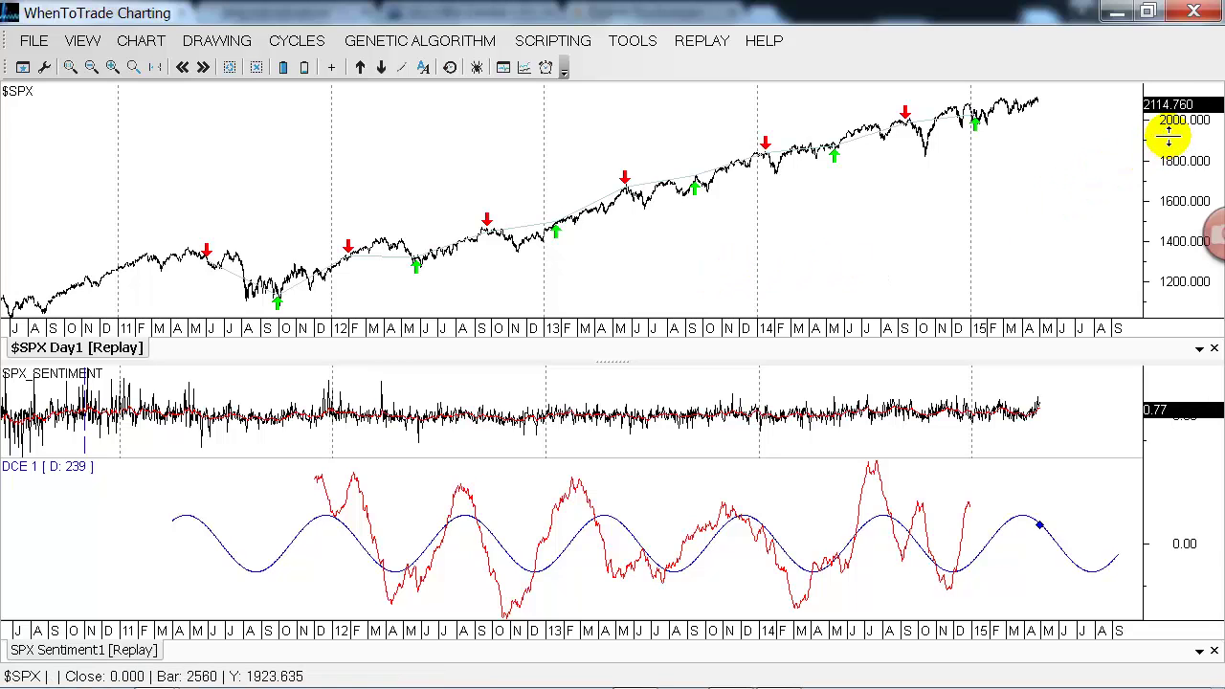
Mark a down turn with an arrow above the latest $SPX bar, dated 28 April 2015
drag(1165, 140, 1167, 147)
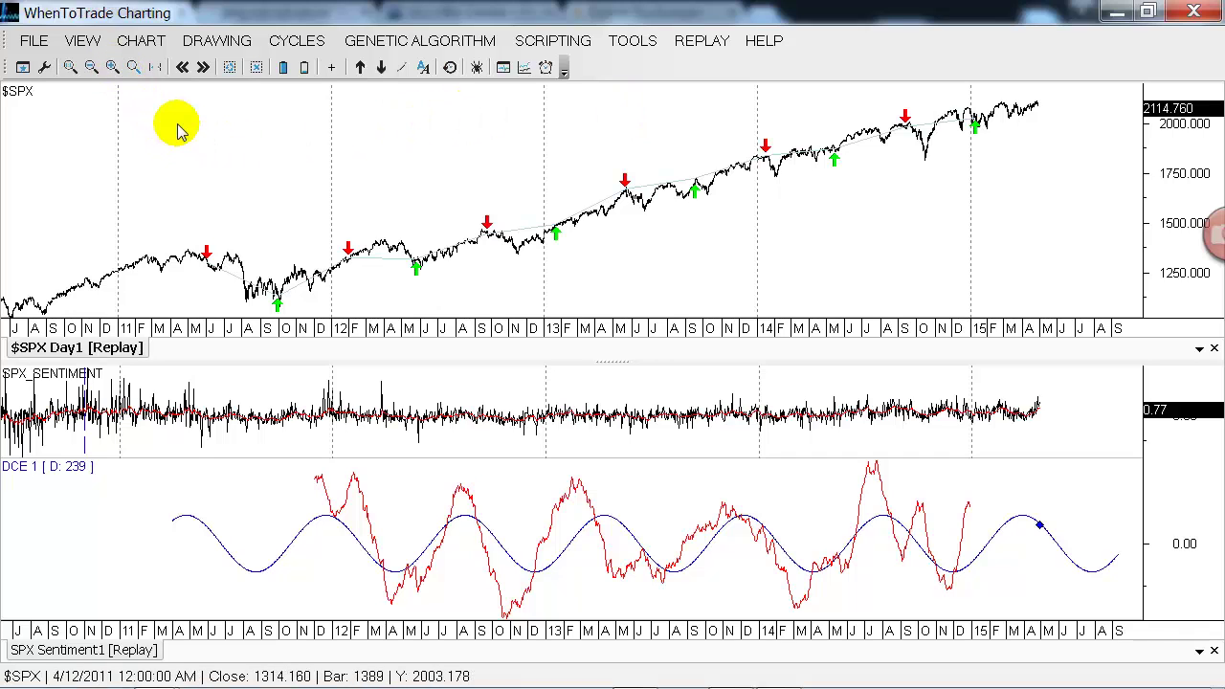
click(130, 71)
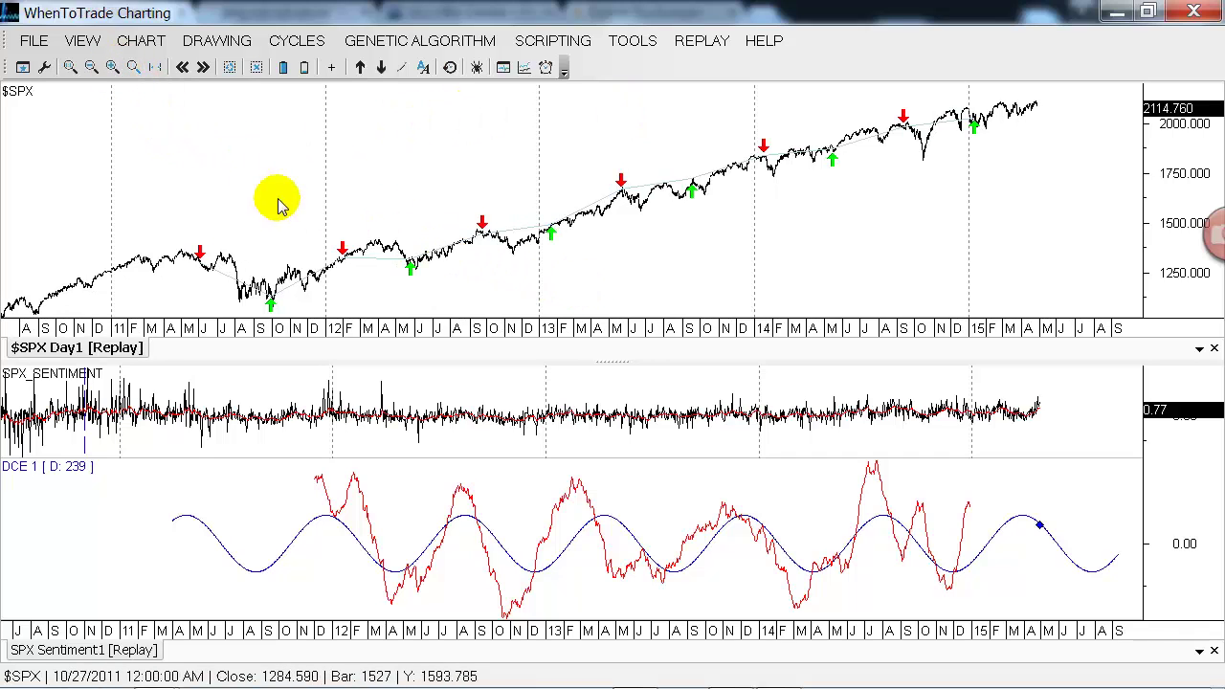
click(161, 74)
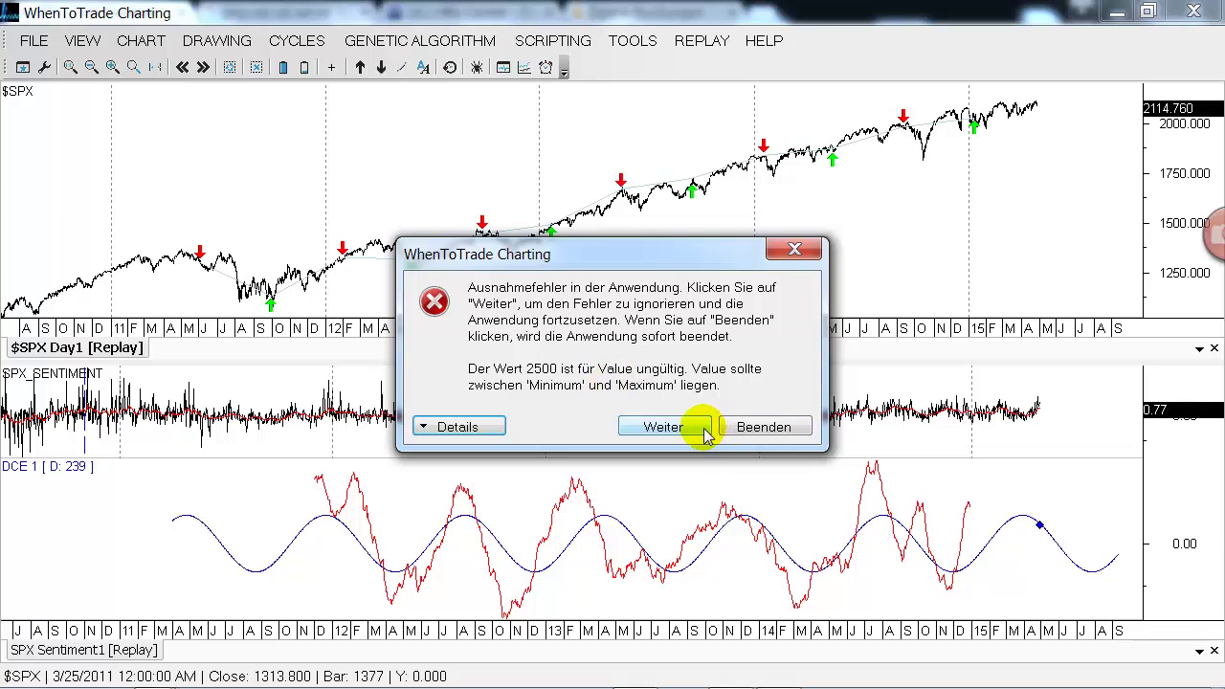
click(704, 427)
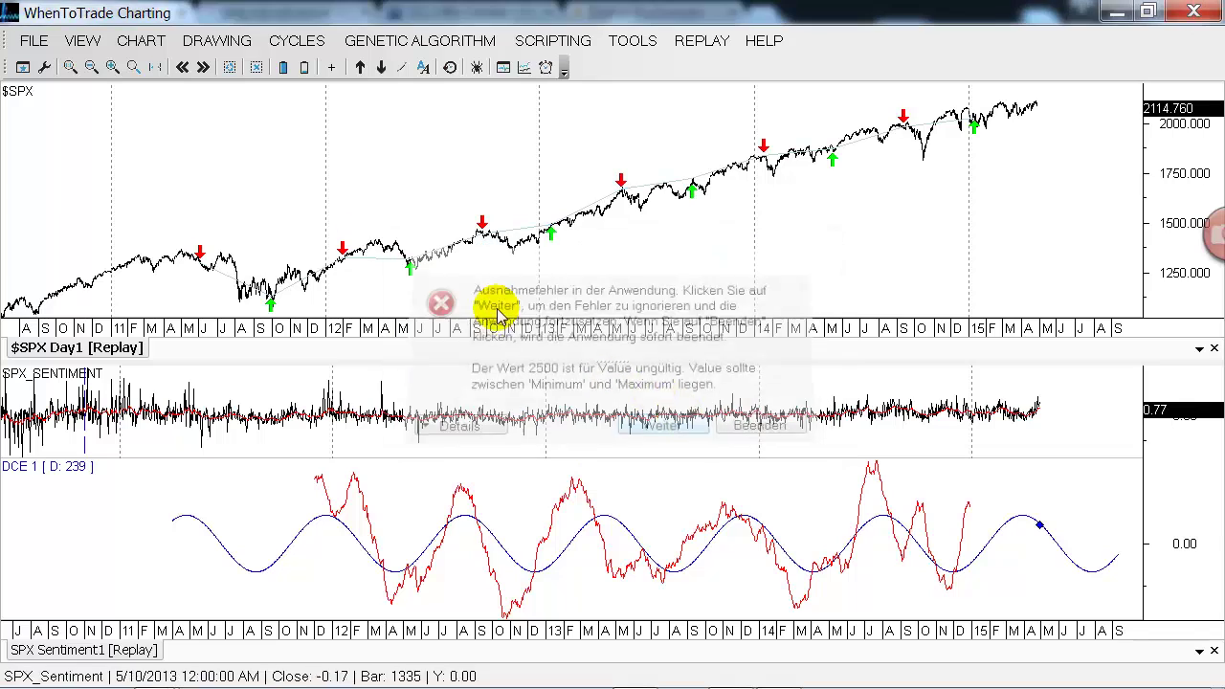
click(112, 69)
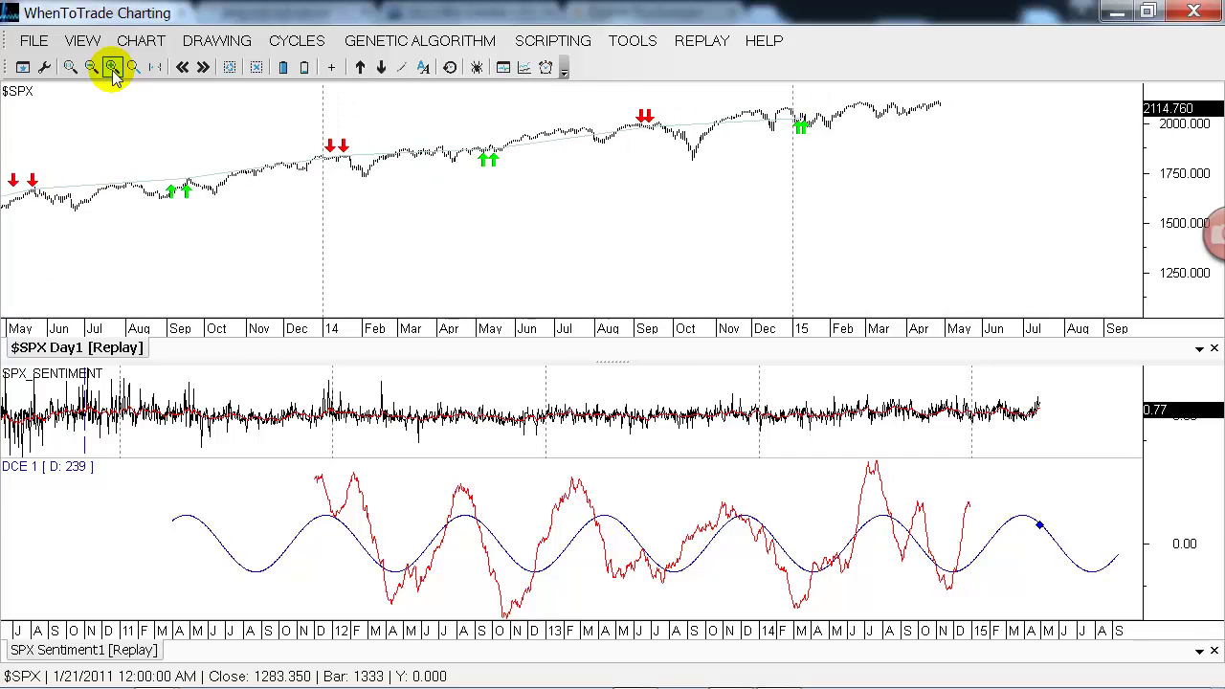
drag(1167, 200, 1176, 278)
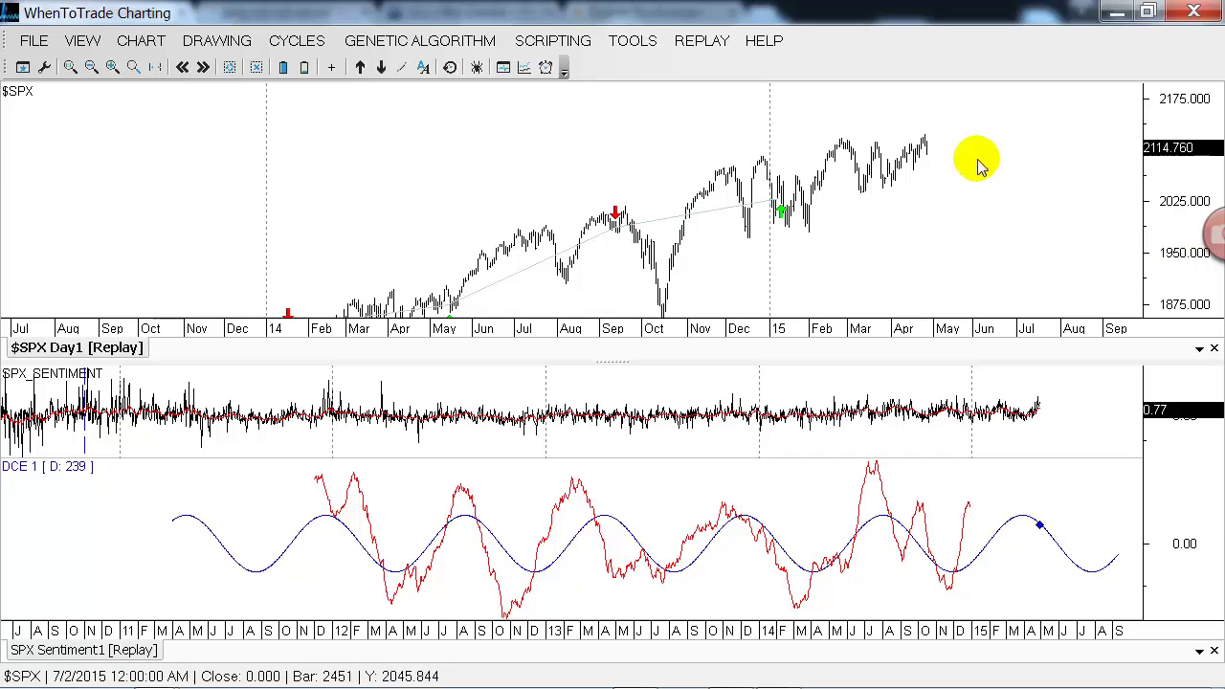
click(929, 279)
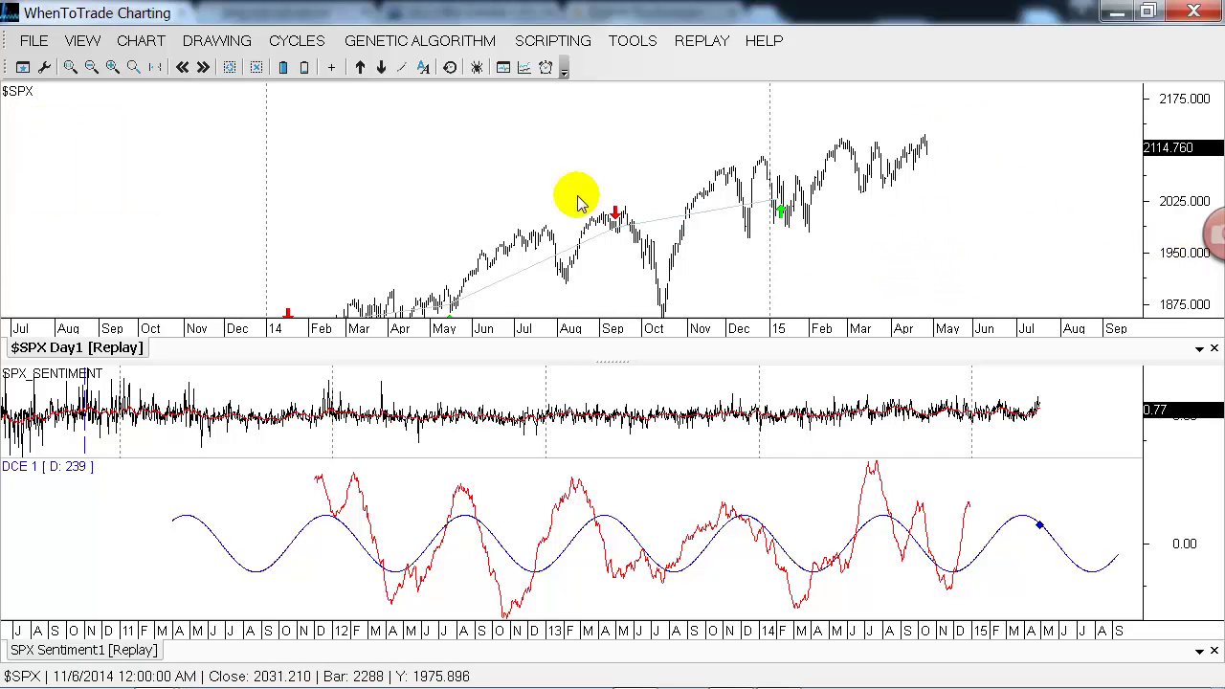
drag(616, 361, 606, 464)
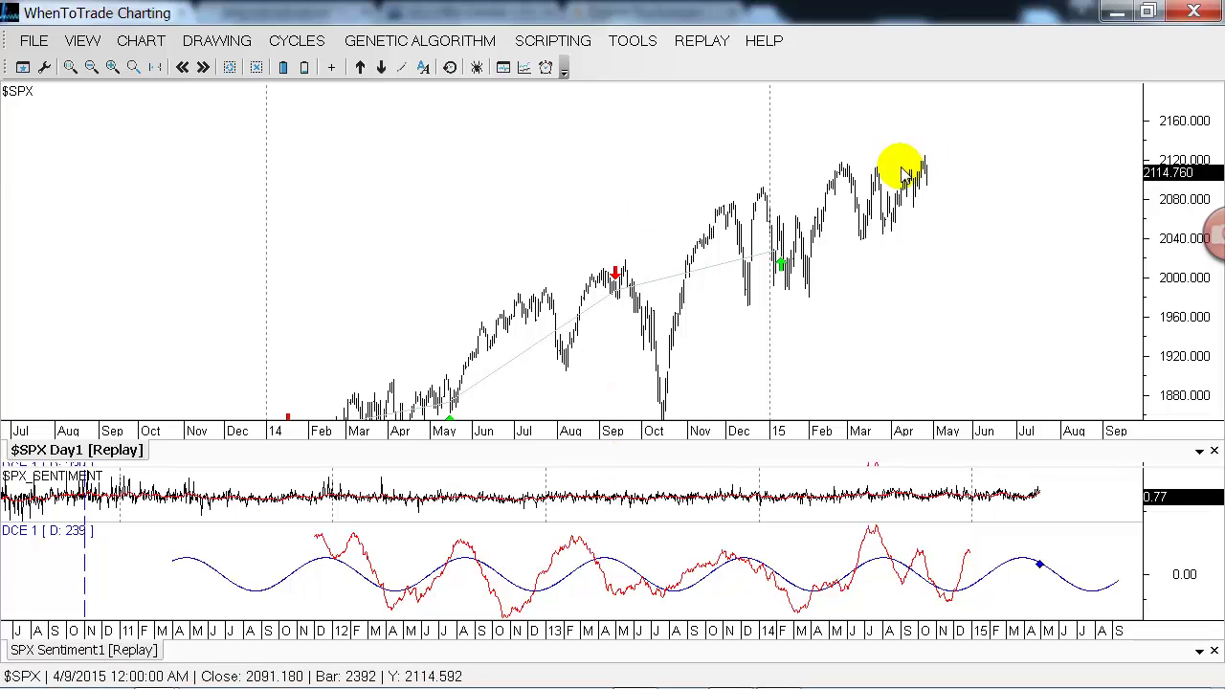
click(381, 67)
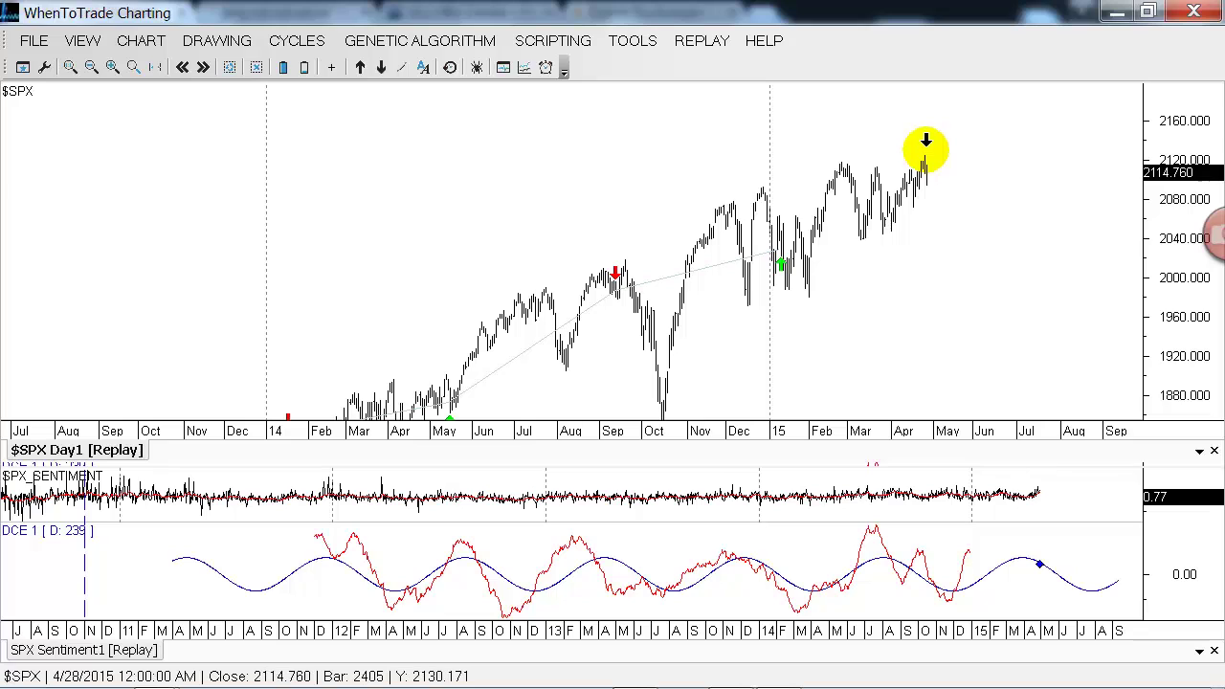
click(926, 142)
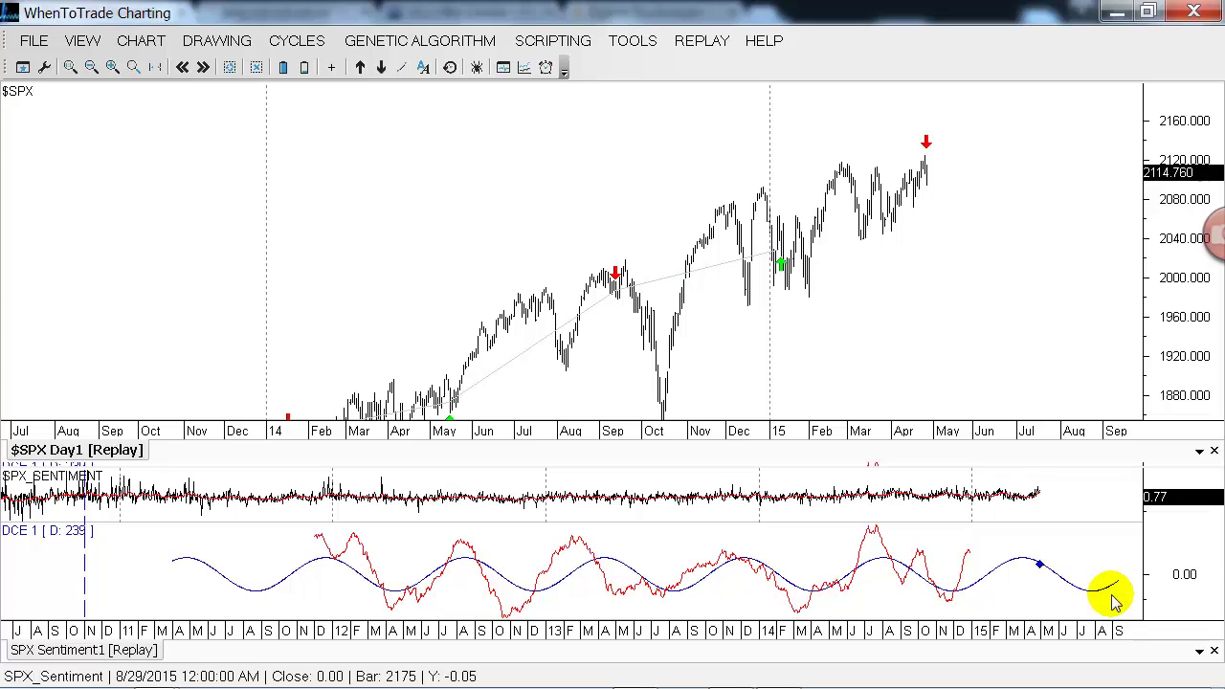
Draw a falling trend line on $SPX from the 28 April 2015 top to about 1880 in late August 2015
click(402, 67)
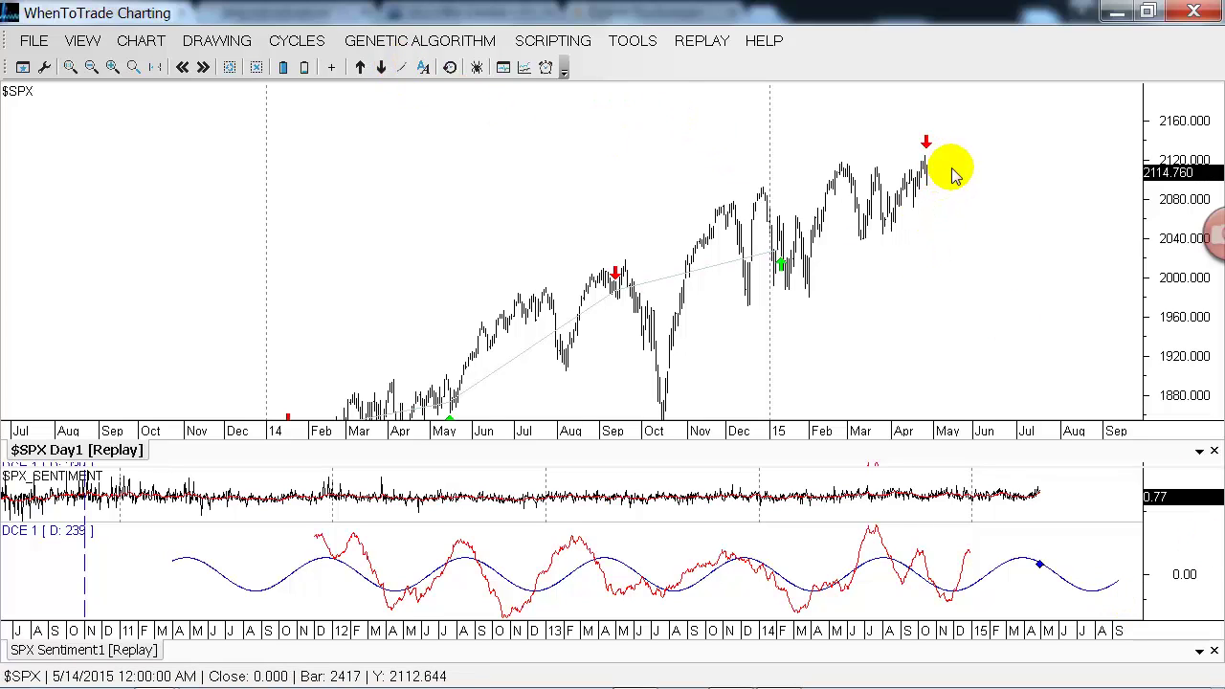
click(403, 67)
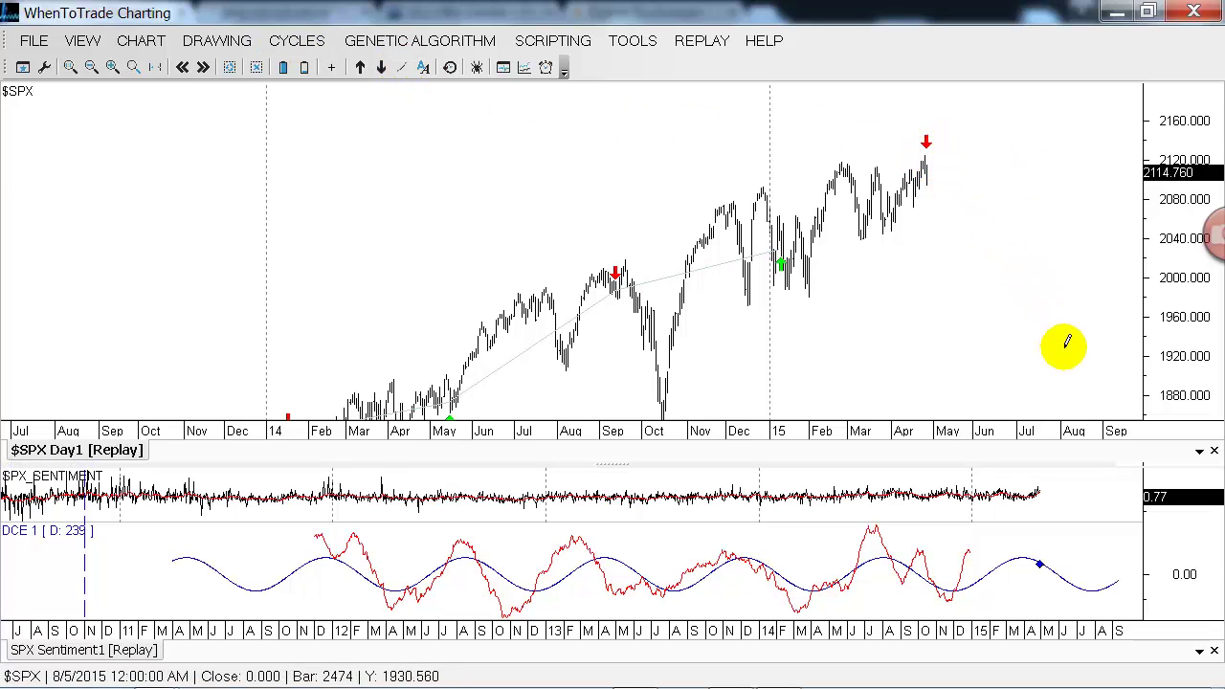
click(1096, 394)
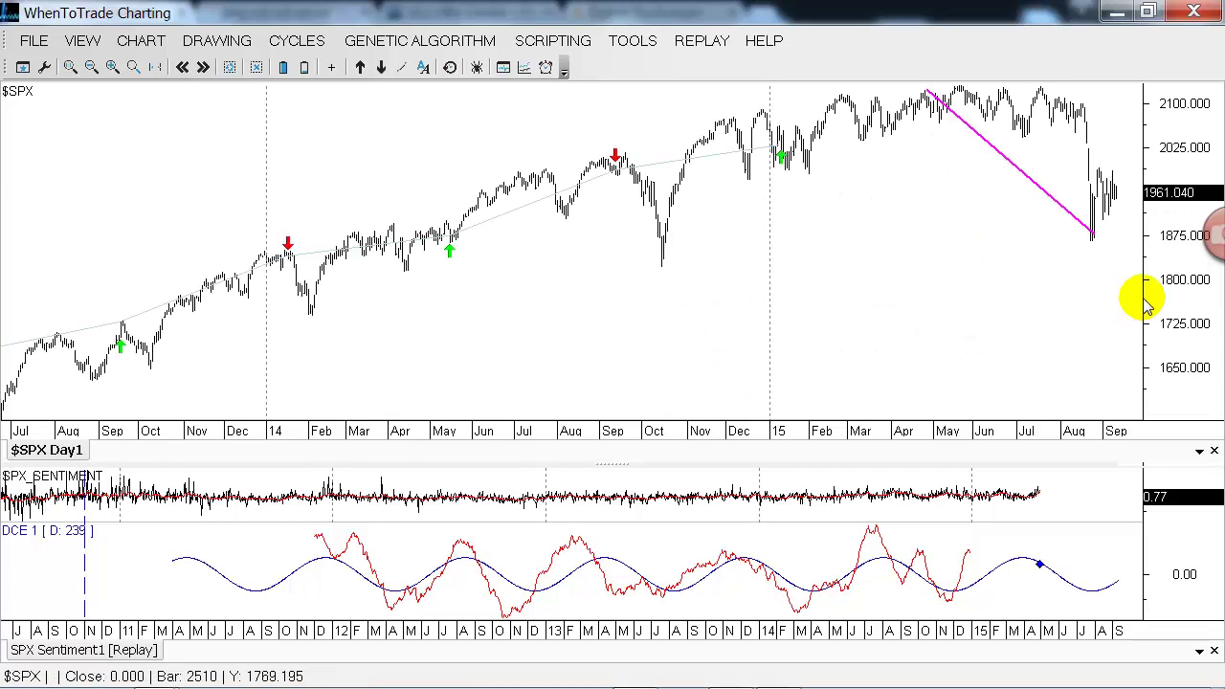
Compare the drawn decline line with the $SPX prices through September 2015 and with the sentiment cycle beneath
drag(1153, 296, 1194, 382)
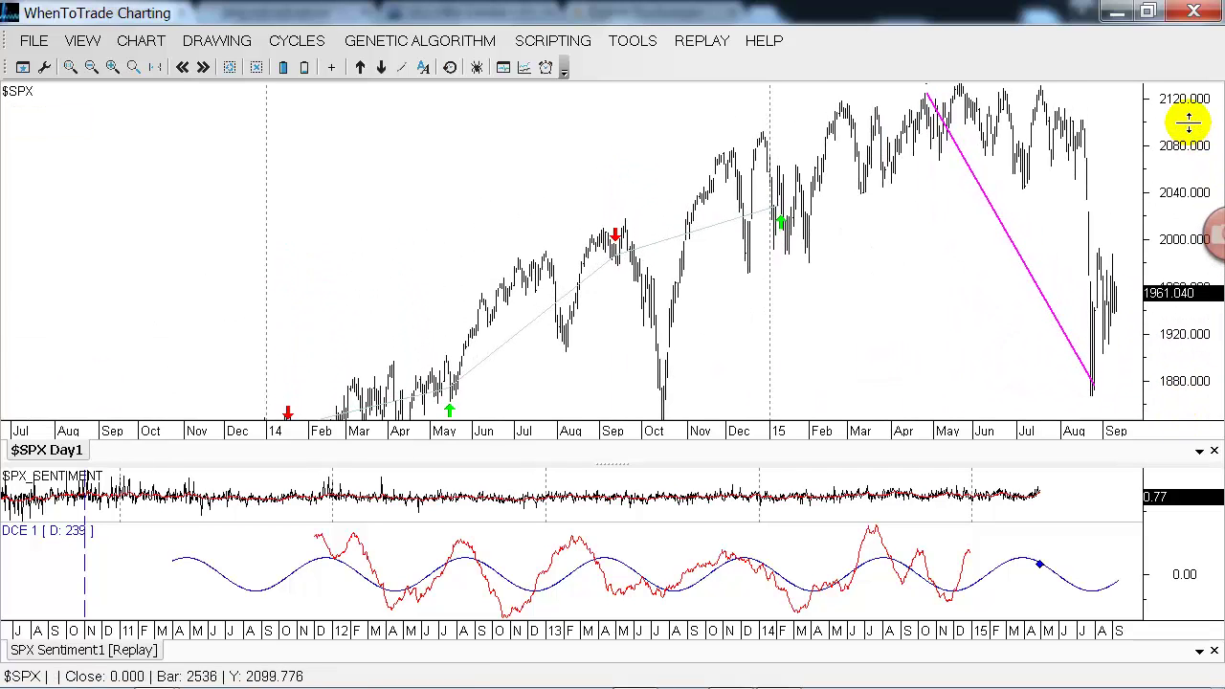
drag(1181, 109, 1148, 142)
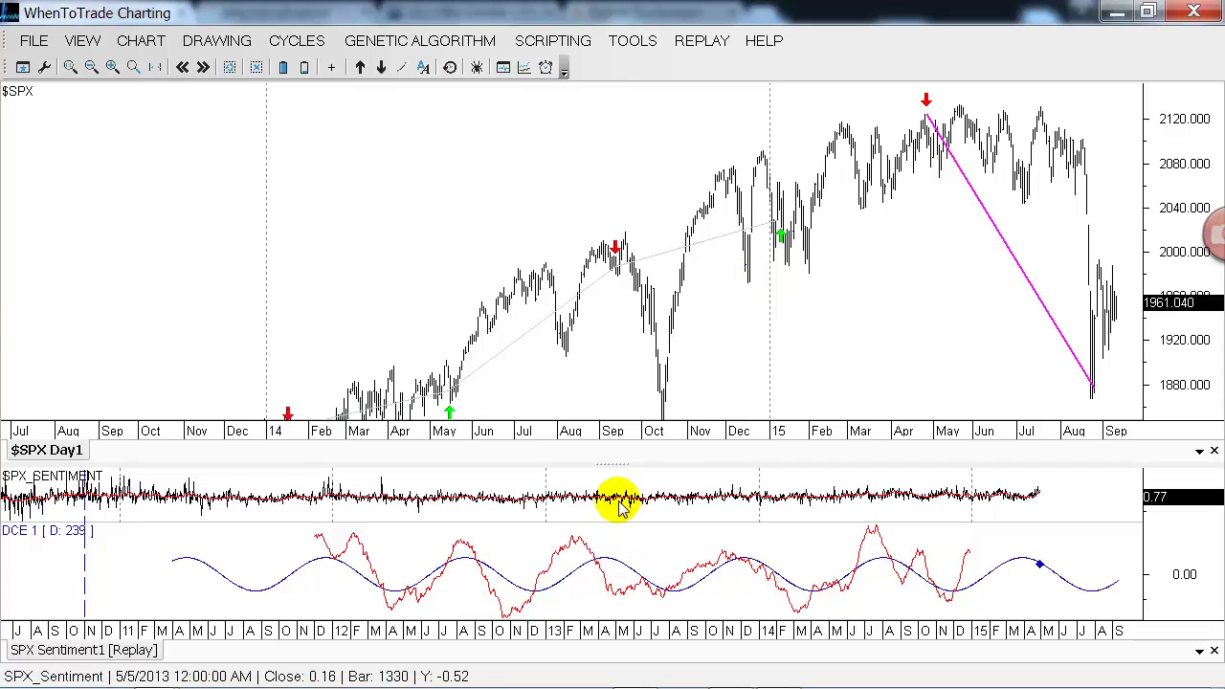
drag(611, 463, 622, 317)
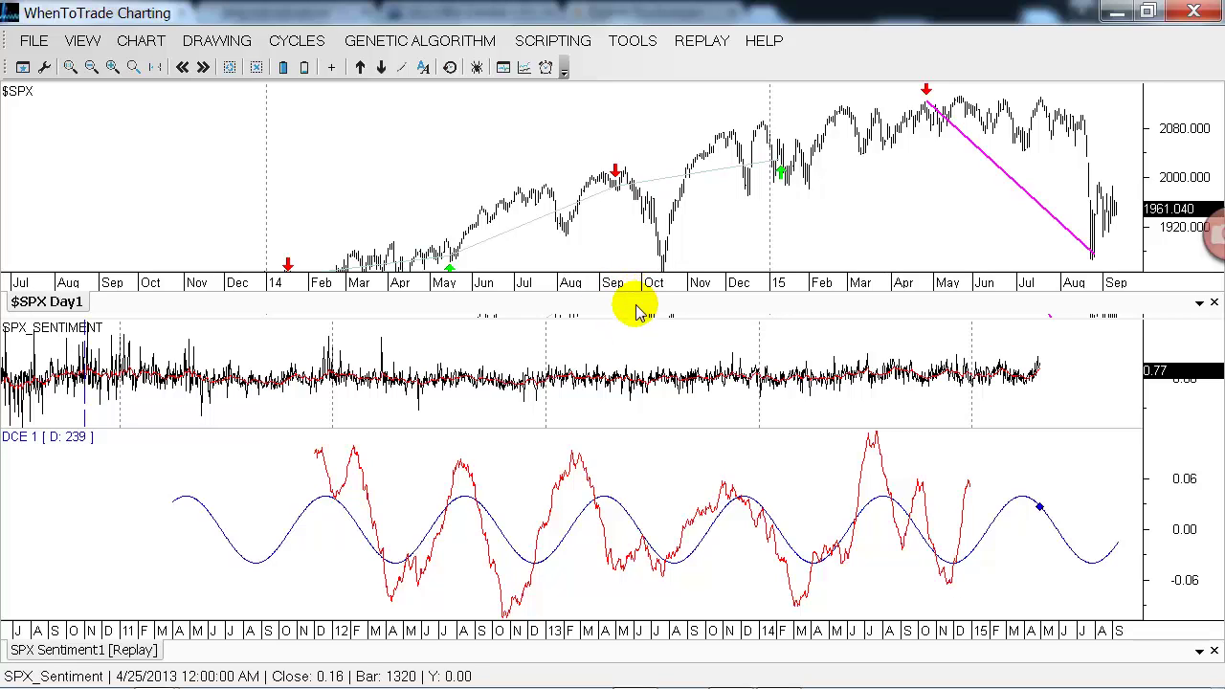
drag(650, 317, 681, 490)
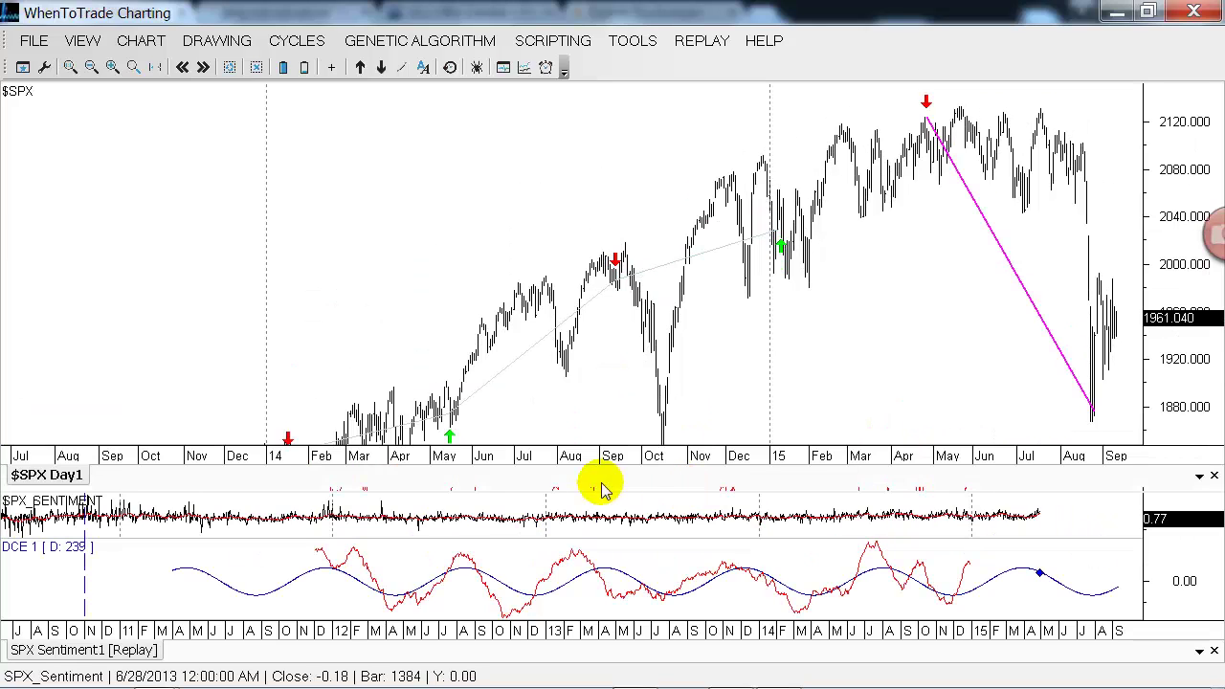